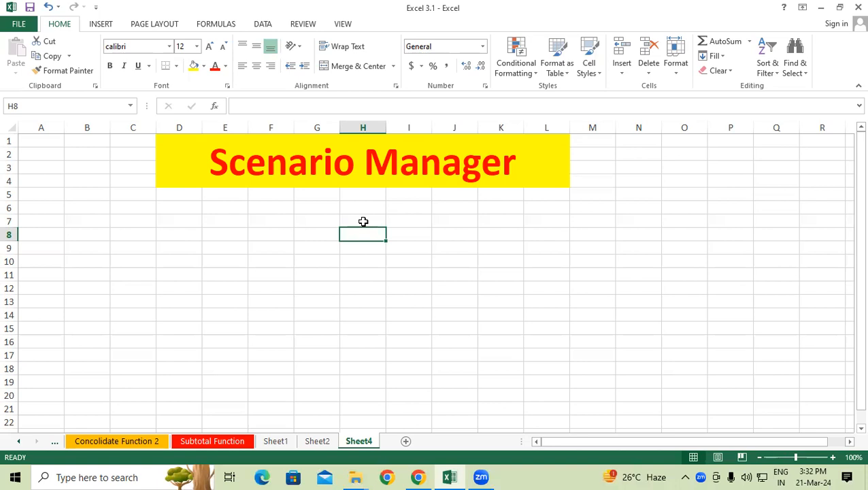
{"action": "left_click", "coordinate": [317, 168]}
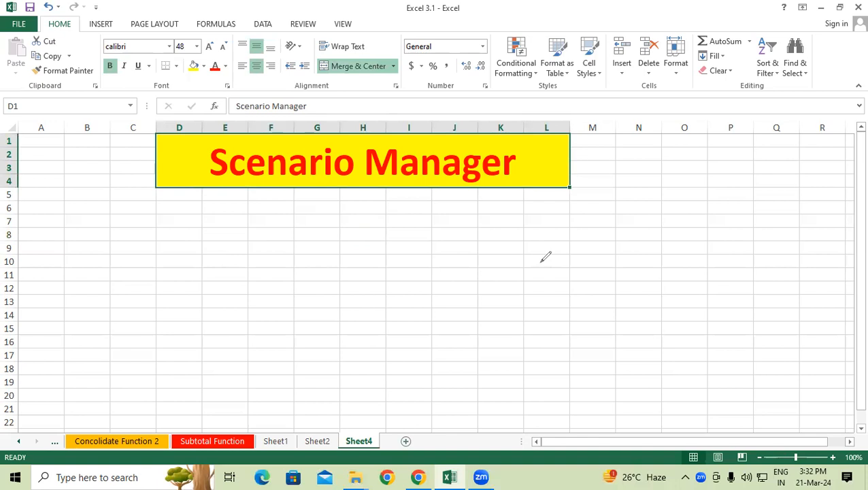
{"action": "mouse_move", "coordinate": [532, 187]}
{"action": "left_mouse_down"}
{"action": "mouse_move", "coordinate": [616, 180]}
{"action": "mouse_move", "coordinate": [640, 194]}
{"action": "mouse_move", "coordinate": [563, 262]}
{"action": "mouse_move", "coordinate": [635, 211]}
{"action": "left_mouse_up"}
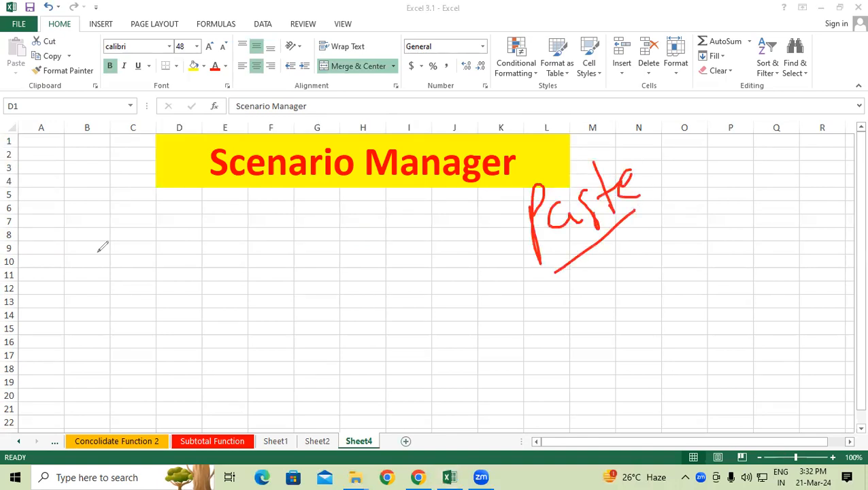
{"action": "left_click", "coordinate": [71, 317]}
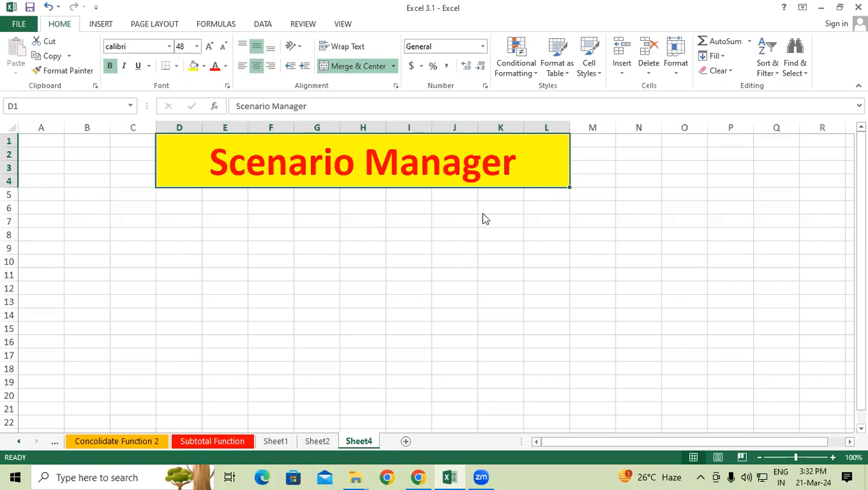
- Enter the header Product Name in cell D7 and widen column D so the text fits
{"action": "left_click", "coordinate": [205, 218]}
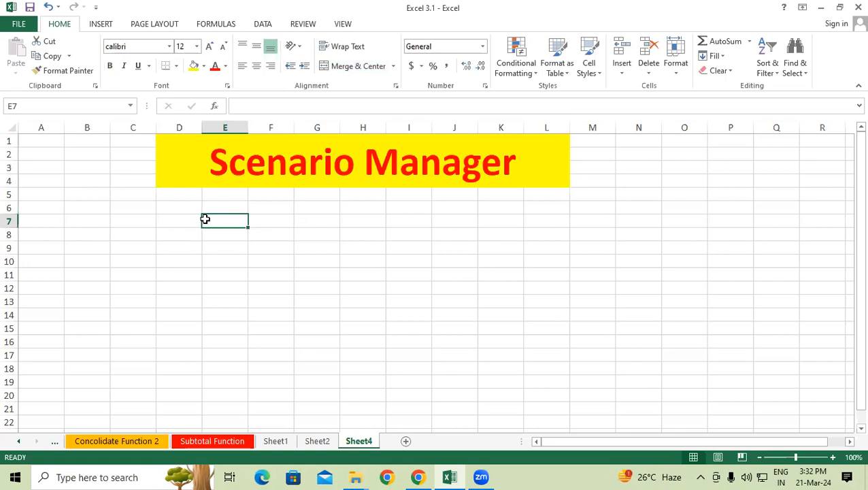
{"action": "left_click", "coordinate": [179, 216]}
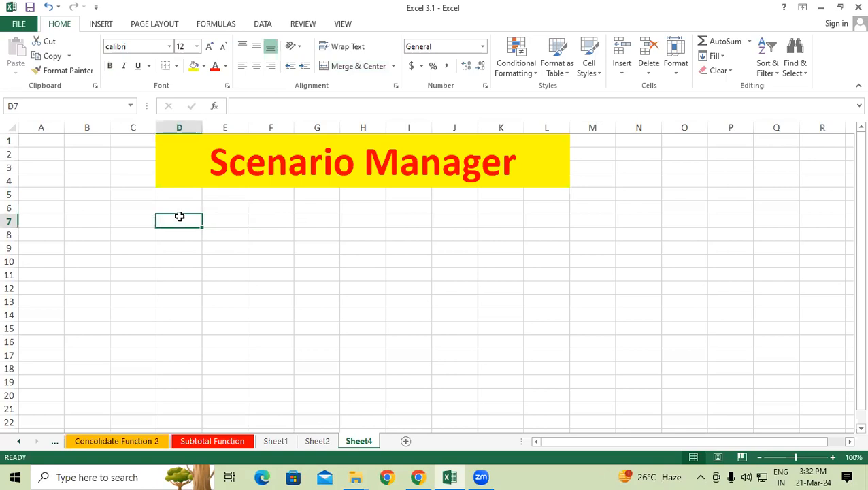
{"action": "type", "text": "P"}
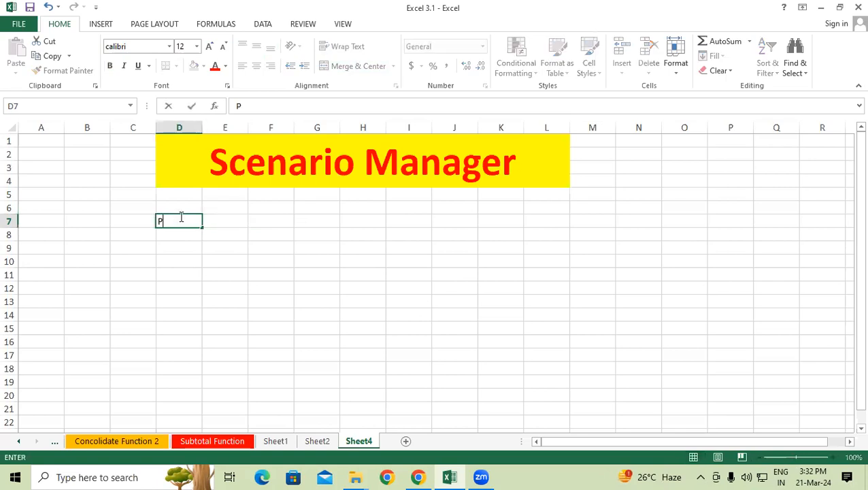
{"action": "type", "text": "roduct Name"}
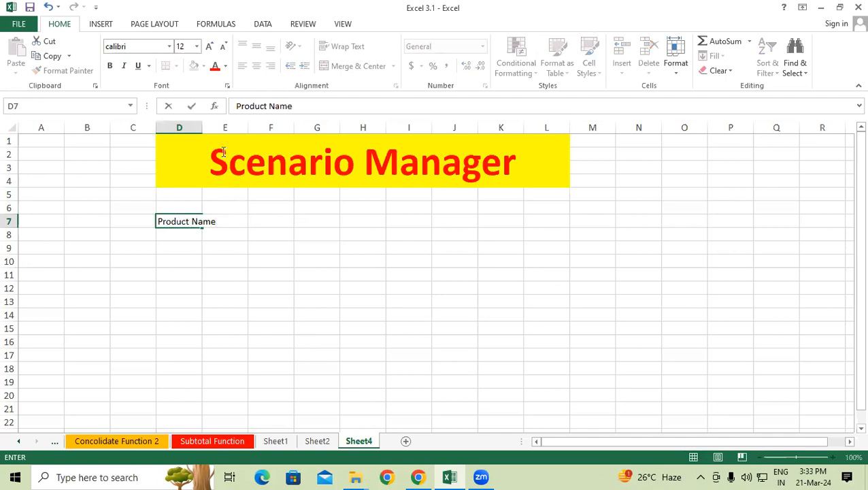
{"action": "left_click", "coordinate": [196, 127]}
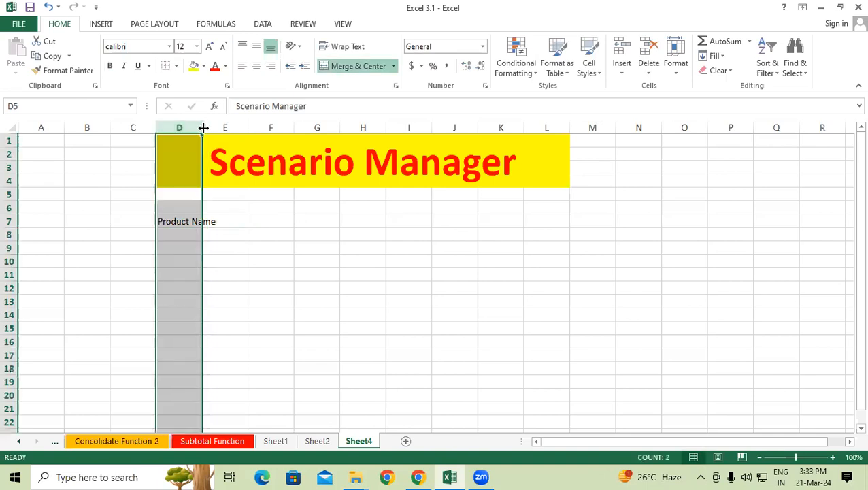
{"action": "left_click_drag", "start_coordinate": [202, 127], "coordinate": [218, 127]}
- Enter the header Rate in cell E7, beside the Product Name header
{"action": "left_click", "coordinate": [244, 216]}
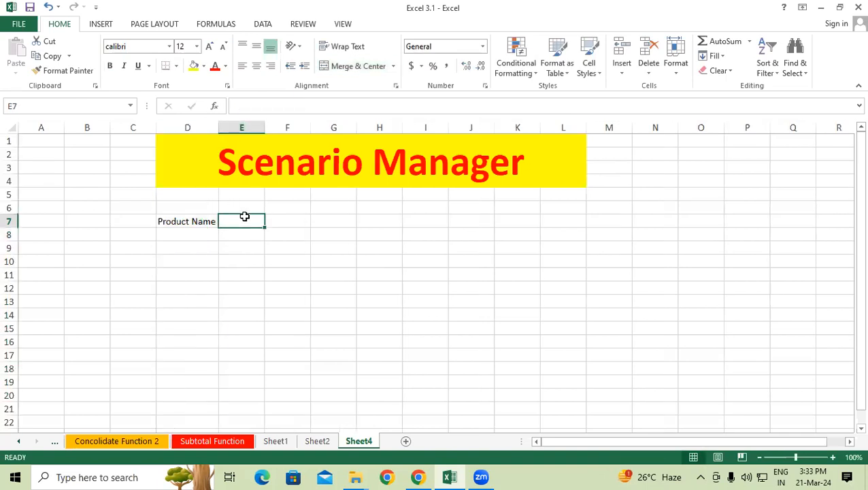
{"action": "type", "text": "Rate"}
{"action": "key", "text": "Return"}
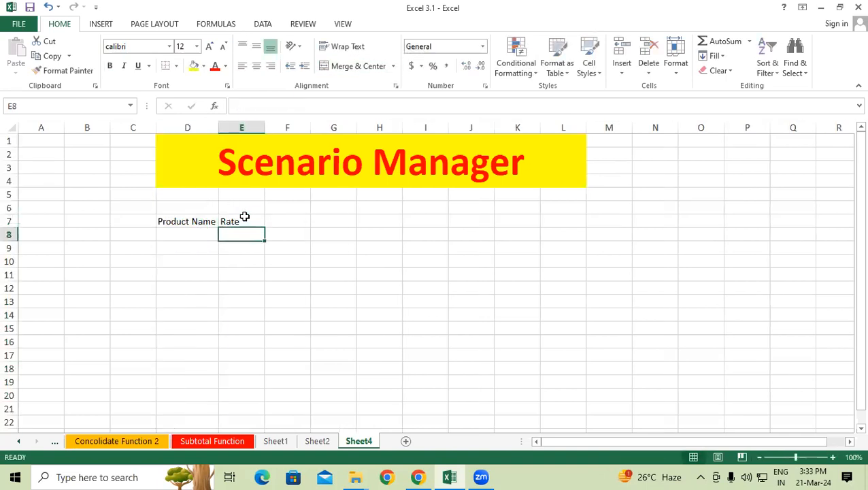
- List the products HDD, SSD, LCD, LED, TV and DVD in cells D8 to D13 under Product Name
{"action": "key", "text": "Left"}
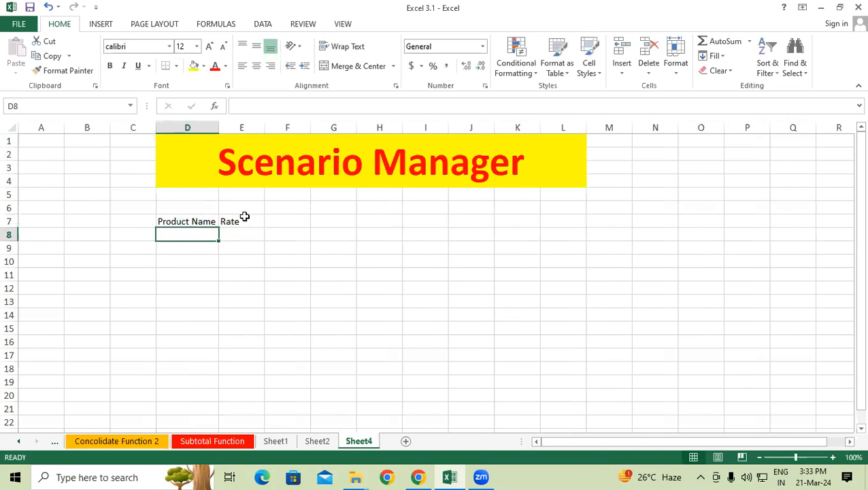
{"action": "type", "text": "HDD"}
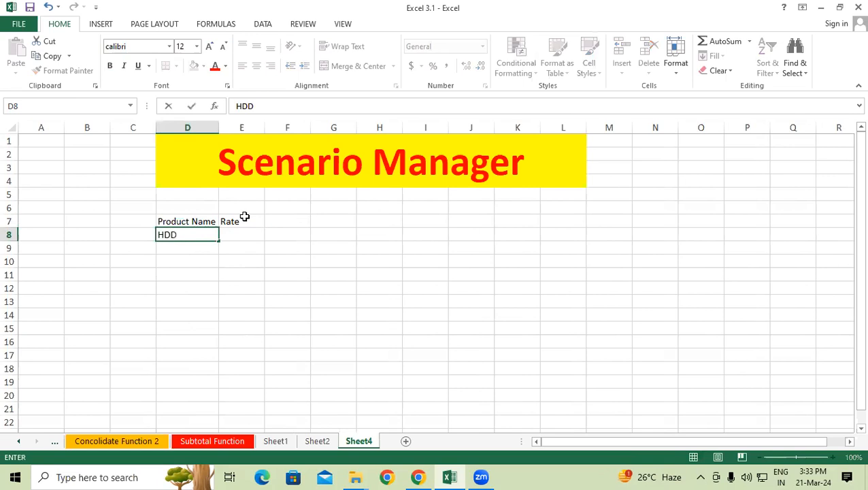
{"action": "key", "text": "Return"}
{"action": "type", "text": "SS"}
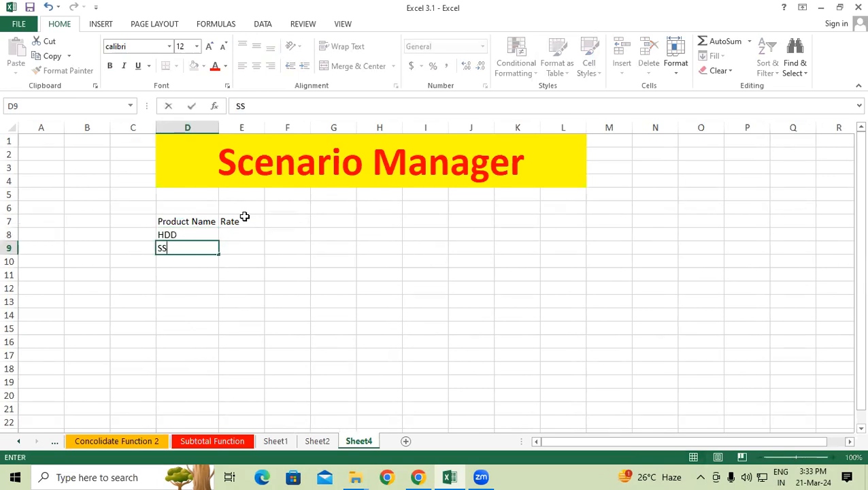
{"action": "type", "text": "D"}
{"action": "key", "text": "Return"}
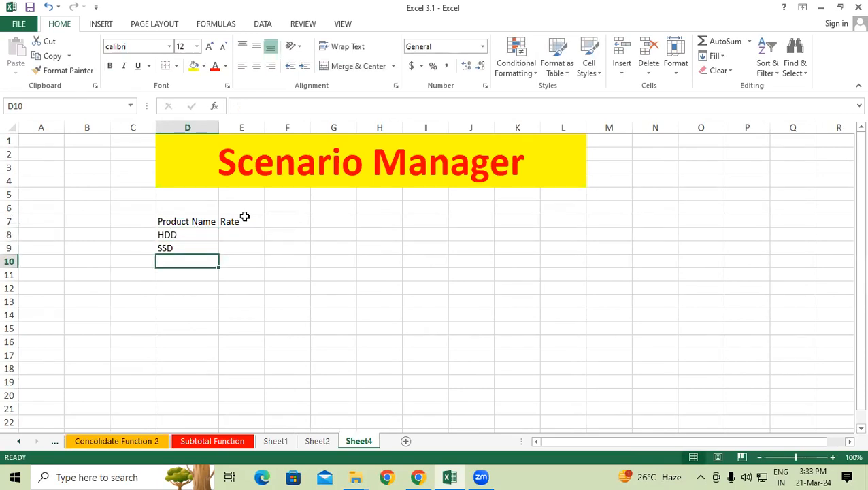
{"action": "type", "text": "LCD"}
{"action": "key", "text": "Return"}
{"action": "type", "text": "LED"}
{"action": "key", "text": "Return"}
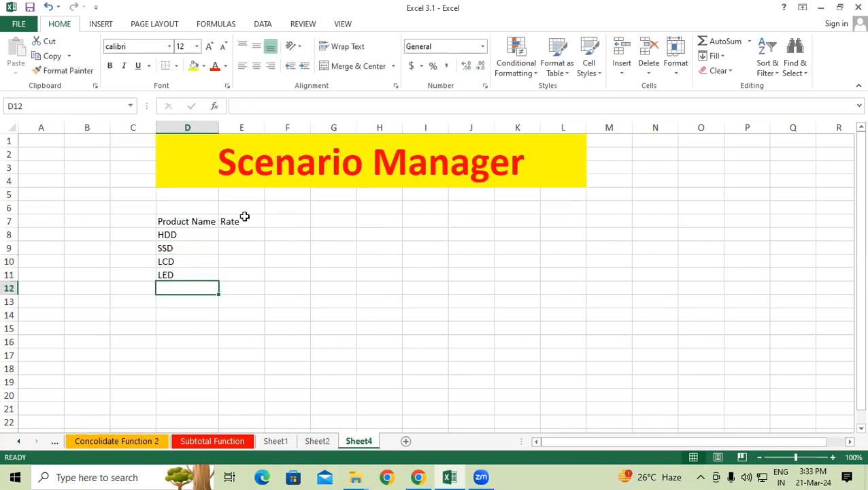
{"action": "type", "text": "TV"}
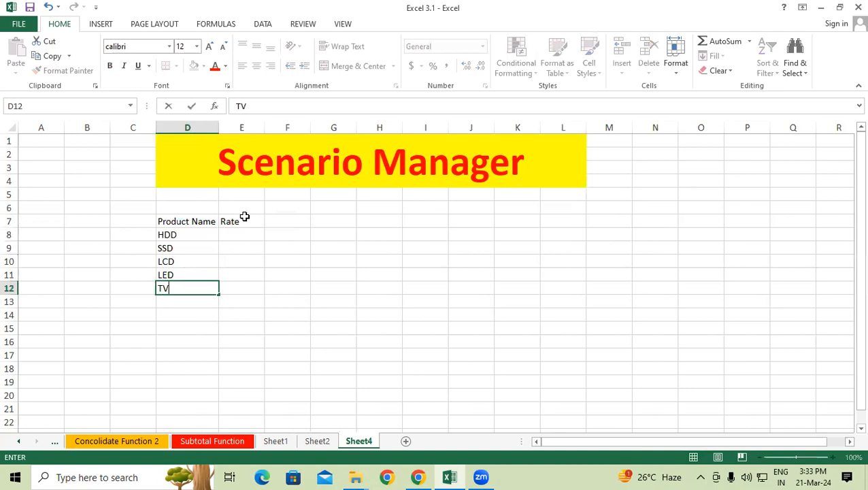
{"action": "key", "text": "Return"}
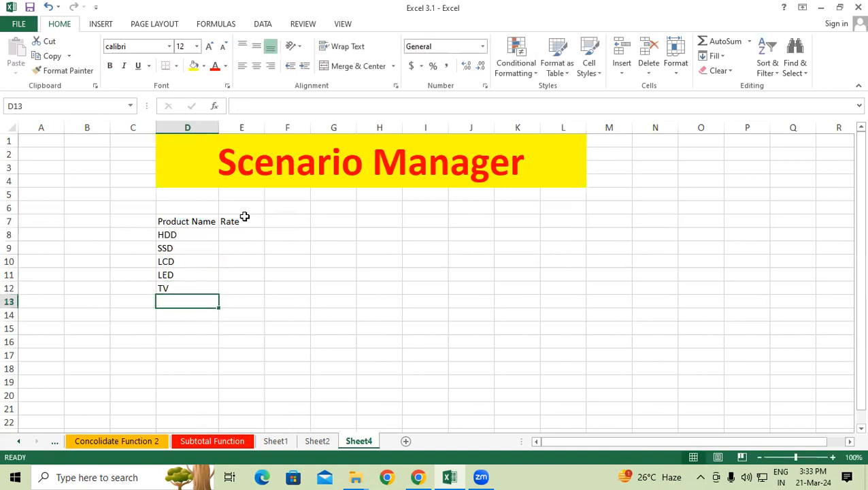
{"action": "type", "text": "DVD"}
{"action": "key", "text": "Return"}
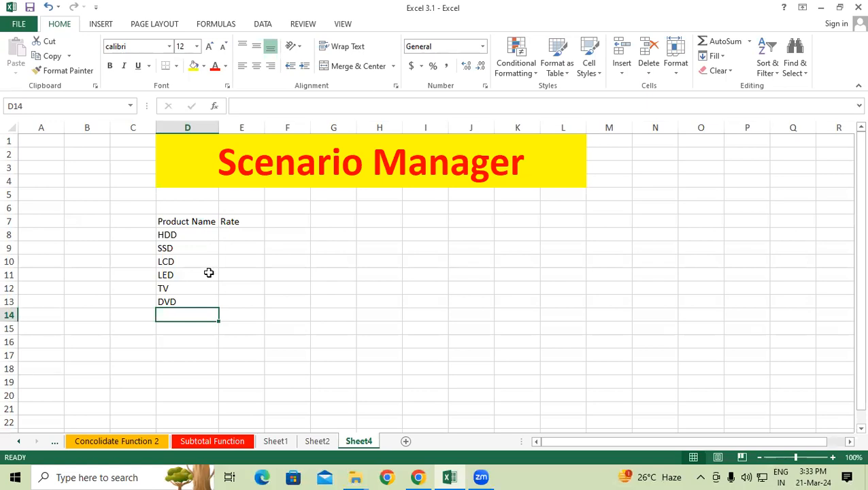
- Enter the rates 1500, 2000, 5000, 7000, 3000 and 500 in cells E8 to E13
{"action": "left_click", "coordinate": [234, 232]}
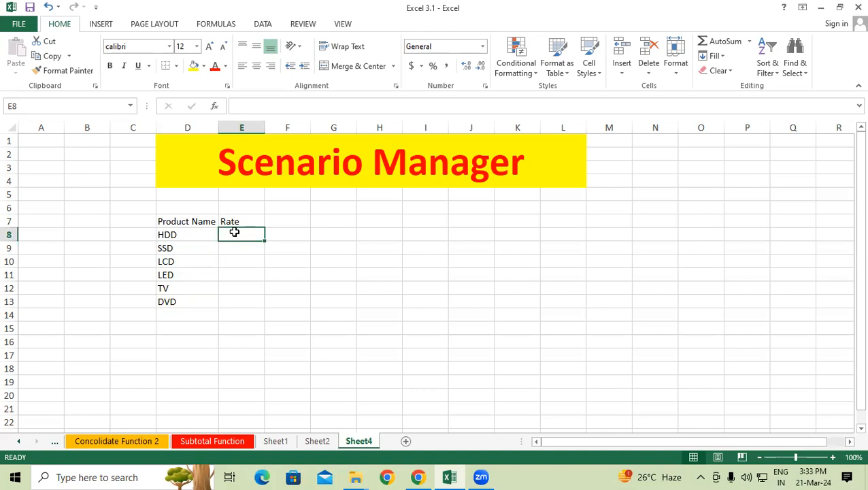
{"action": "type", "text": "1500"}
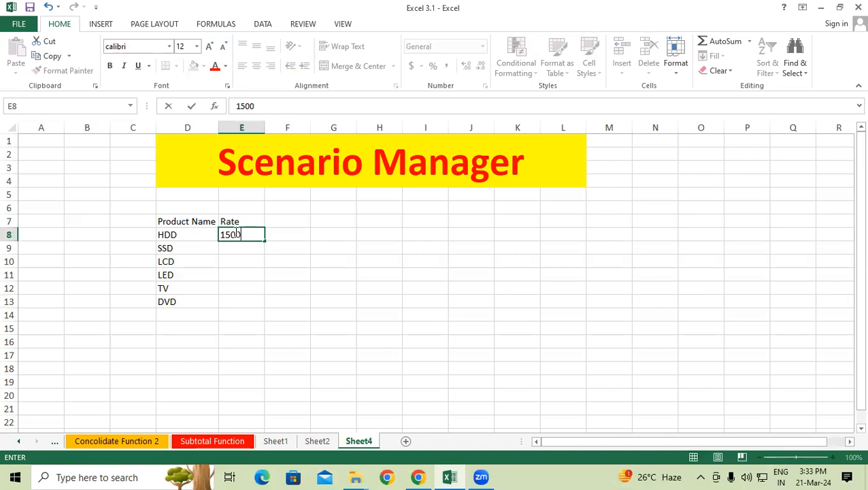
{"action": "key", "text": "Return"}
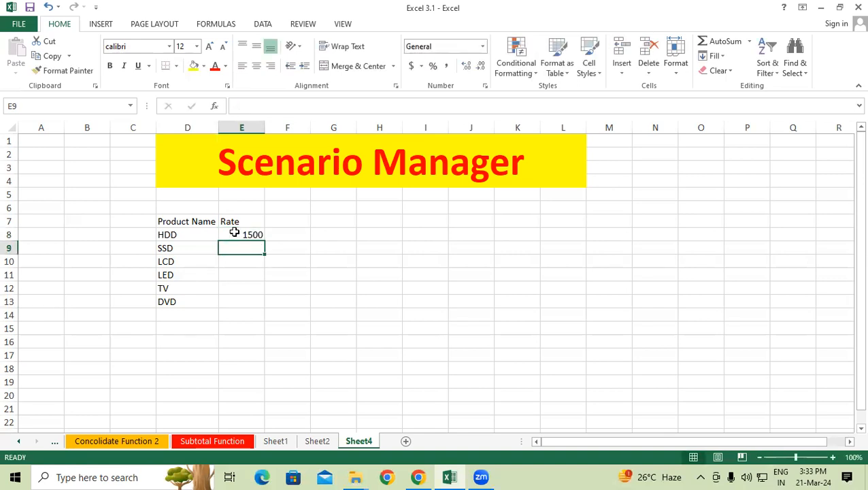
{"action": "type", "text": "2000"}
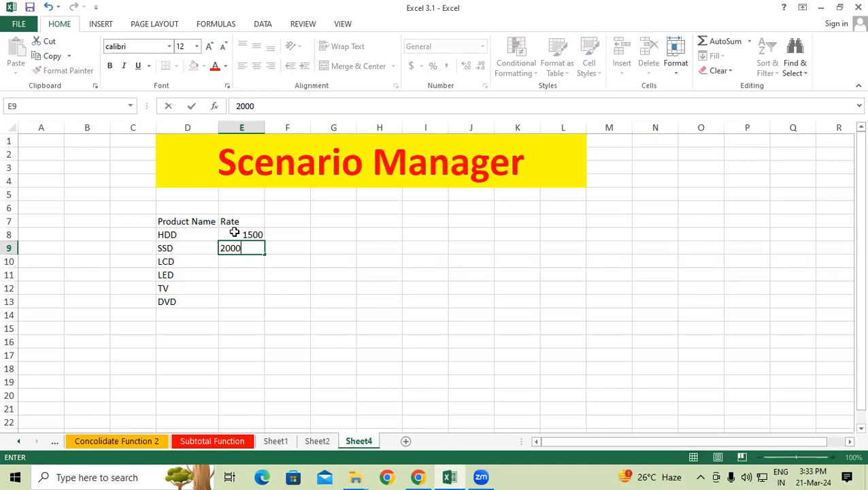
{"action": "key", "text": "Return"}
{"action": "type", "text": "5000"}
{"action": "key", "text": "Return"}
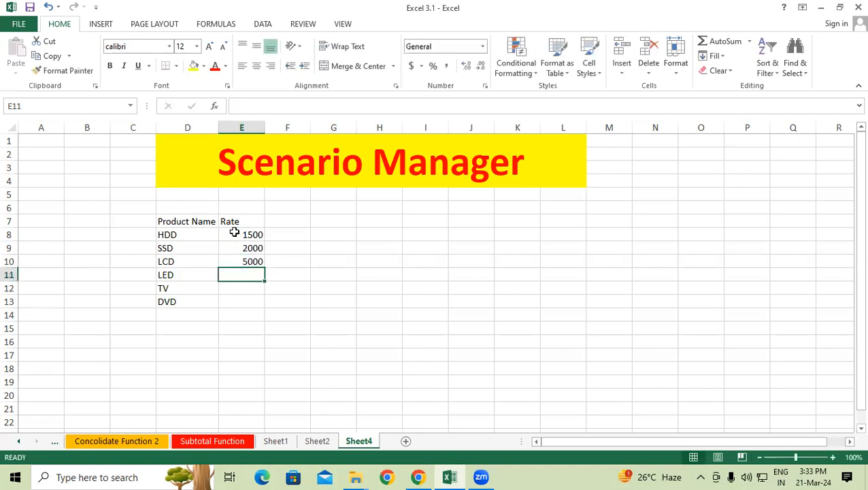
{"action": "type", "text": "7000"}
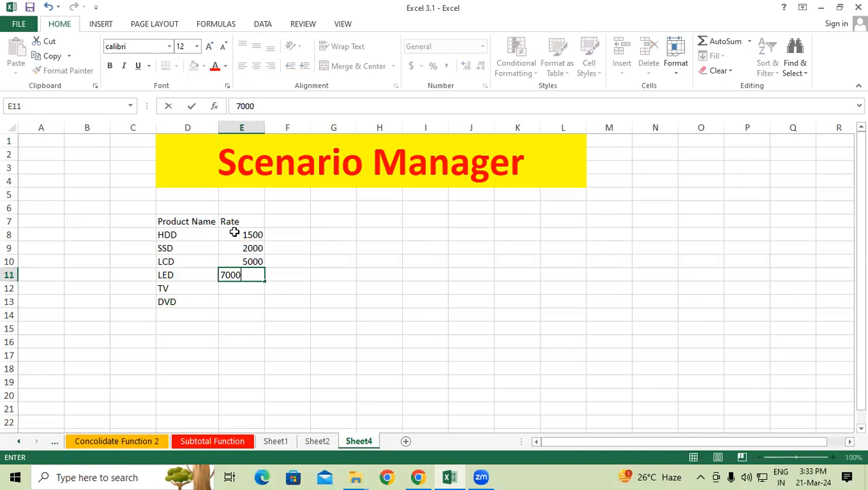
{"action": "key", "text": "Return"}
{"action": "type", "text": "3000"}
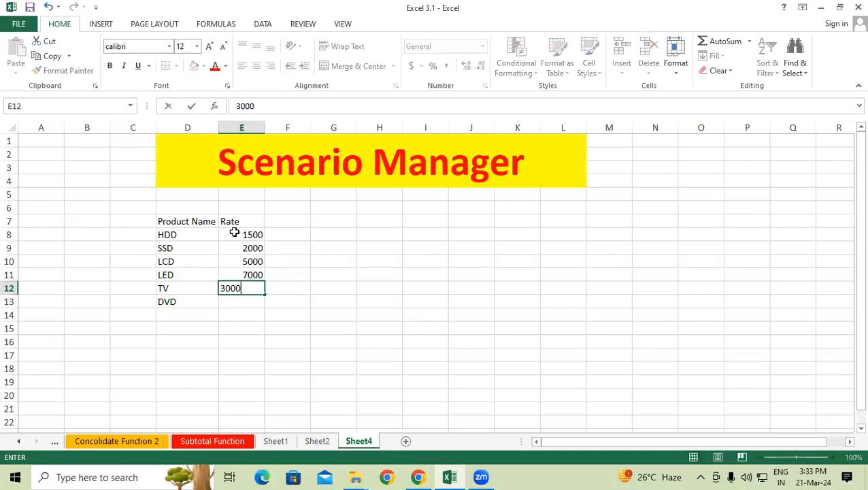
{"action": "key", "text": "Return"}
{"action": "type", "text": "5"}
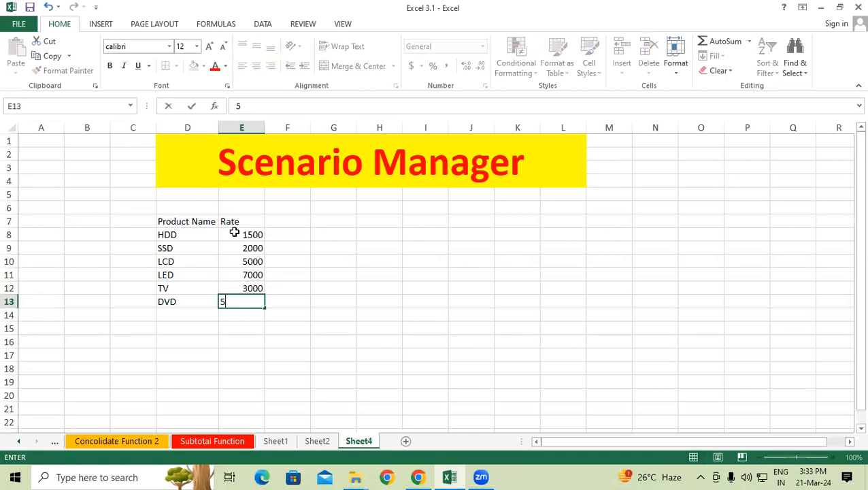
{"action": "type", "text": "00"}
{"action": "key", "text": "Return"}
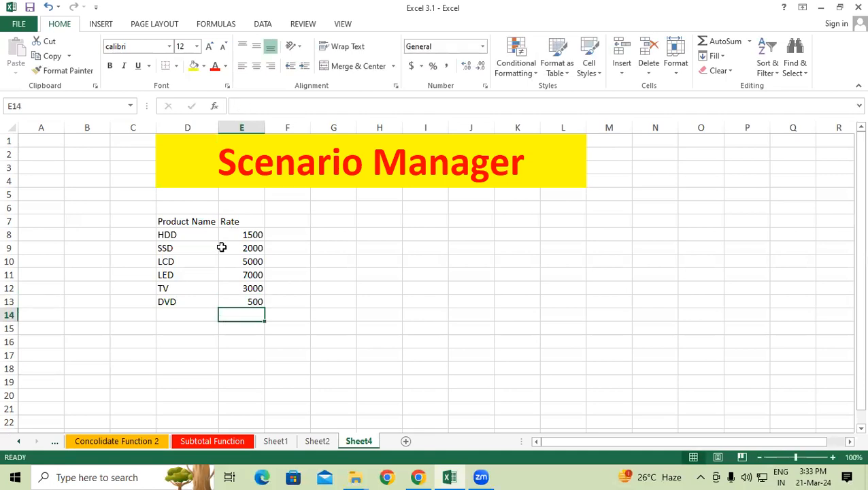
- Label cell D14 as Total and sum the product rates above in cell E14
{"action": "left_click", "coordinate": [177, 315]}
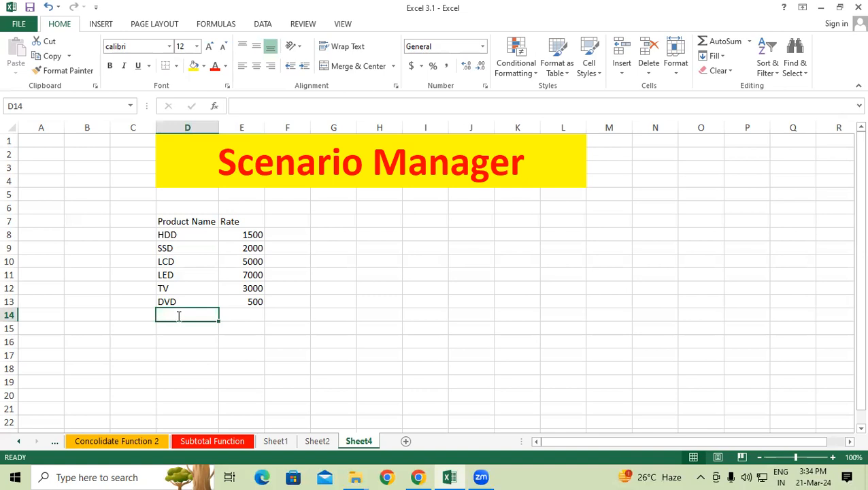
{"action": "type", "text": "tOTAL"}
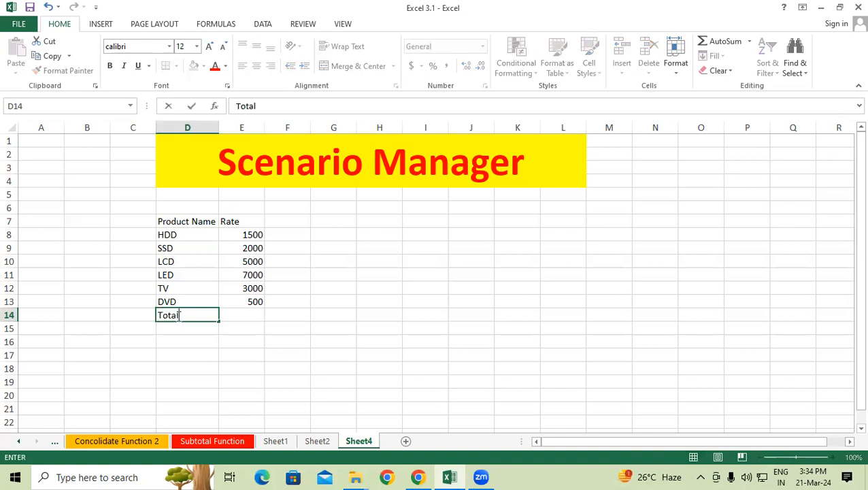
{"action": "key", "text": "Right"}
{"action": "key", "text": "Right"}
{"action": "key", "text": "Right"}
{"action": "left_click", "coordinate": [230, 316]}
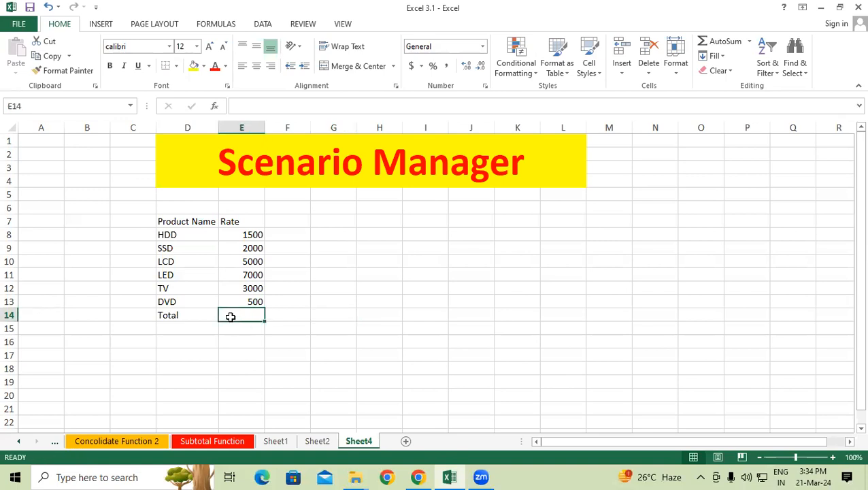
{"action": "key", "text": "alt+equal"}
{"action": "key", "text": "Return"}
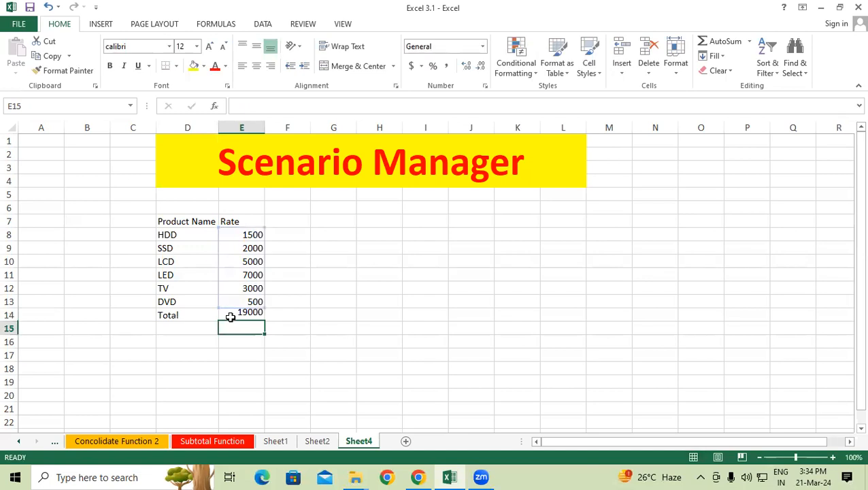
- Make the Product Name and Rate headers in D7:E7 bold and increase their font size by one step
{"action": "left_click_drag", "start_coordinate": [188, 221], "coordinate": [233, 220]}
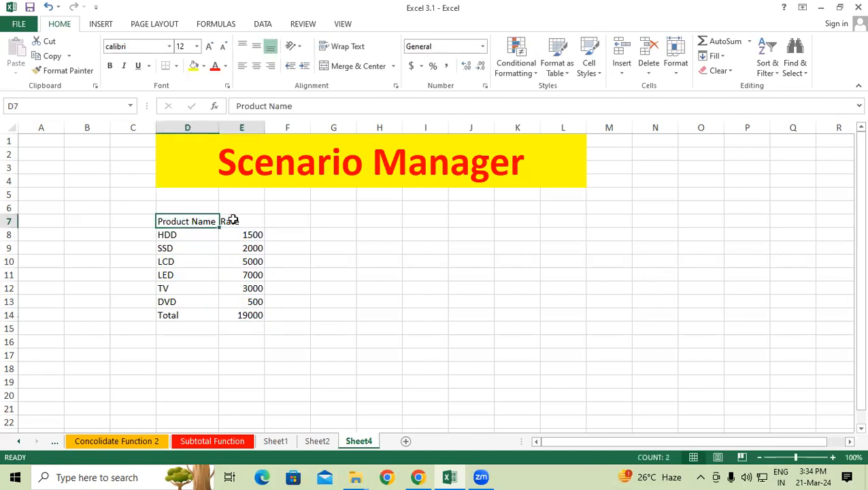
{"action": "left_click", "coordinate": [109, 65]}
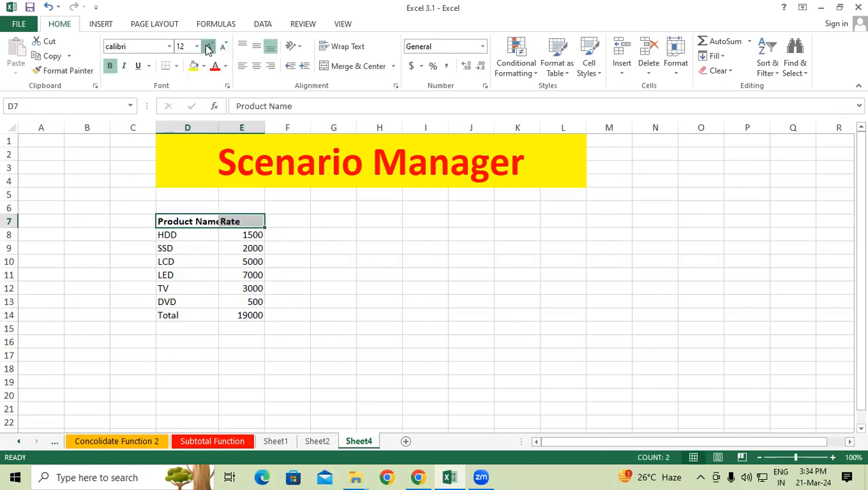
{"action": "left_click", "coordinate": [208, 48]}
- Auto-fit the widths of columns D and E to their contents
{"action": "left_click_drag", "start_coordinate": [204, 128], "coordinate": [267, 129]}
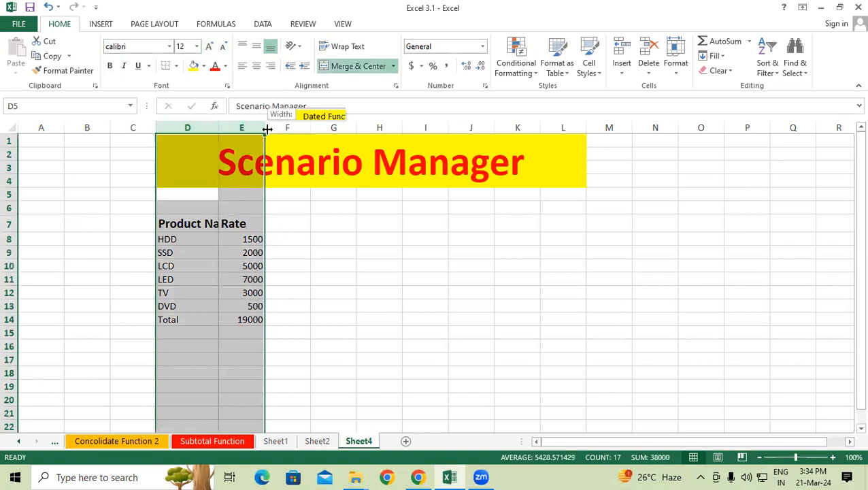
{"action": "double_click", "coordinate": [267, 129]}
{"action": "left_click", "coordinate": [196, 321]}
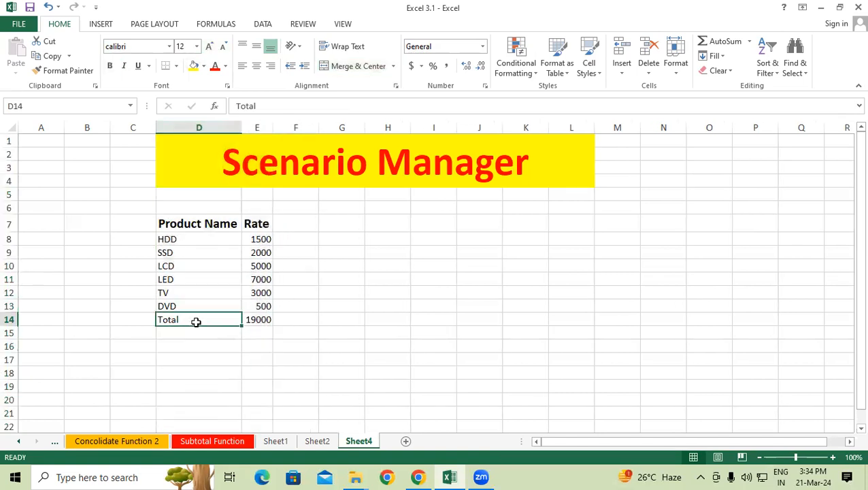
- Make the Total row in D14:E14 bold and increase its font size by one step
{"action": "left_click", "coordinate": [262, 318], "text": "shift"}
{"action": "left_click", "coordinate": [110, 66]}
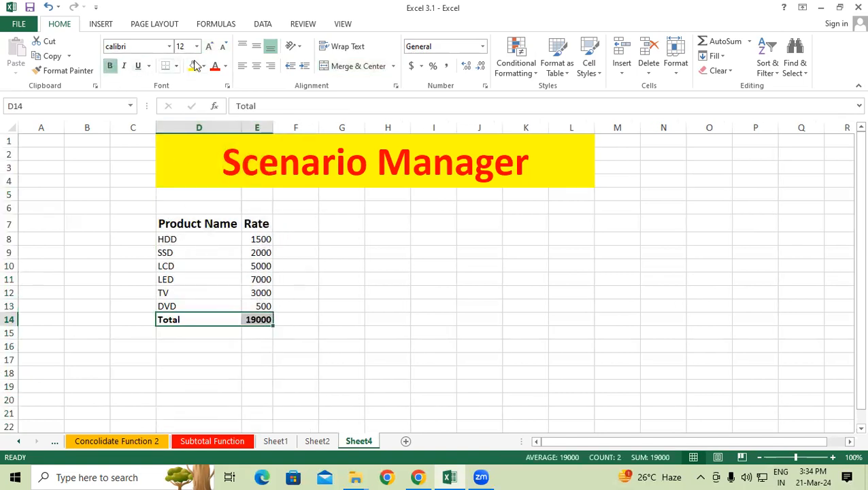
{"action": "left_click", "coordinate": [209, 46]}
{"action": "left_click", "coordinate": [253, 321]}
- Apply all borders to the product rate table in D7:E14
{"action": "left_click_drag", "start_coordinate": [183, 231], "coordinate": [255, 319]}
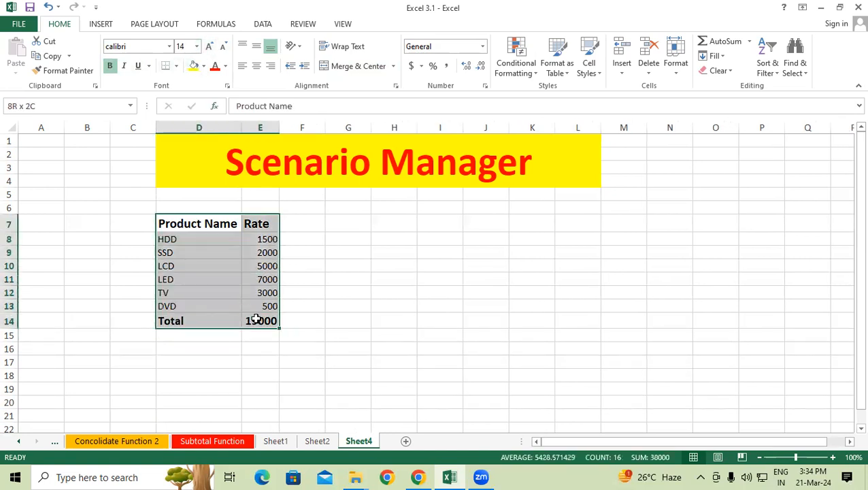
{"action": "left_click", "coordinate": [176, 65]}
{"action": "left_click", "coordinate": [189, 174]}
{"action": "left_click", "coordinate": [338, 307]}
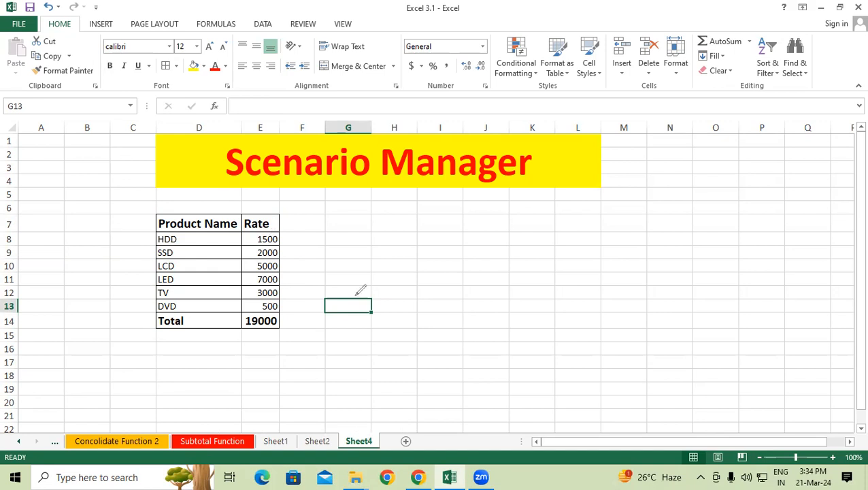
{"action": "mouse_move", "coordinate": [321, 219]}
{"action": "left_mouse_down"}
{"action": "mouse_move", "coordinate": [355, 228]}
{"action": "mouse_move", "coordinate": [388, 194]}
{"action": "mouse_move", "coordinate": [442, 177]}
{"action": "mouse_move", "coordinate": [437, 164]}
{"action": "left_mouse_up"}
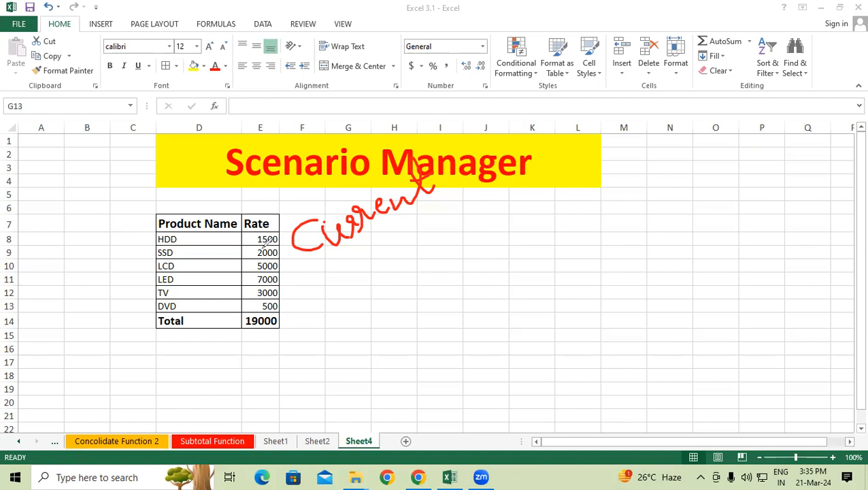
{"action": "mouse_move", "coordinate": [279, 241]}
{"action": "left_mouse_down"}
{"action": "mouse_move", "coordinate": [297, 233]}
{"action": "mouse_move", "coordinate": [288, 246]}
{"action": "left_mouse_up"}
{"action": "left_click_drag", "start_coordinate": [235, 194], "coordinate": [372, 183]}
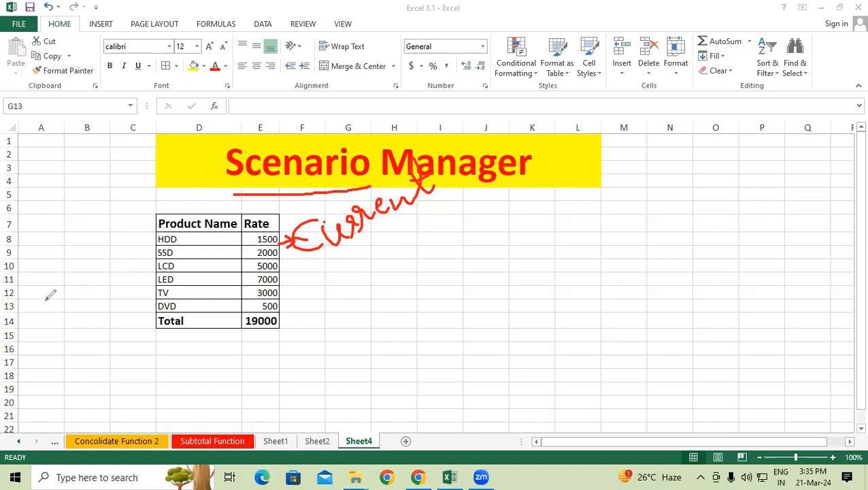
{"action": "key", "text": "Escape"}
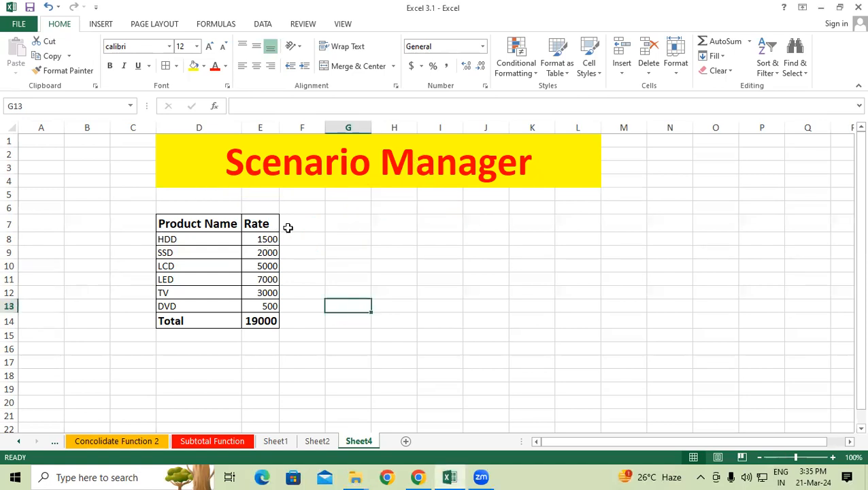
- Enter the headers Max in cell F7 and Min in cell G7
{"action": "left_click", "coordinate": [287, 228]}
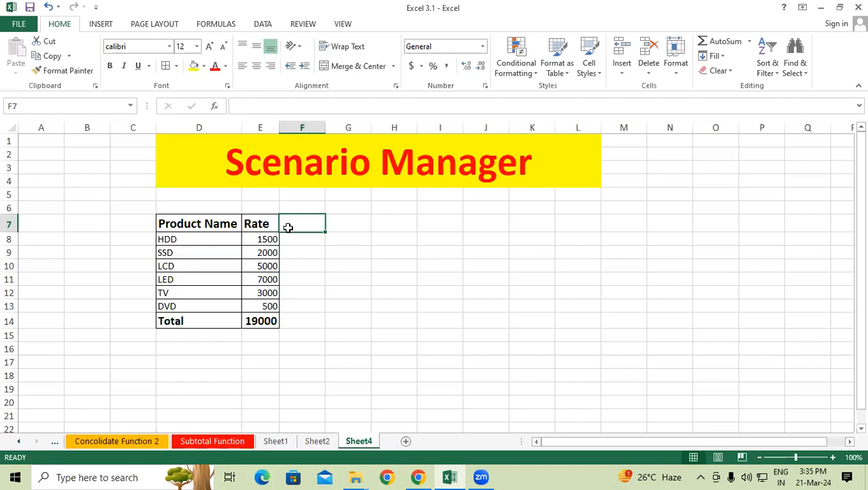
{"action": "type", "text": "Max"}
{"action": "key", "text": "Tab"}
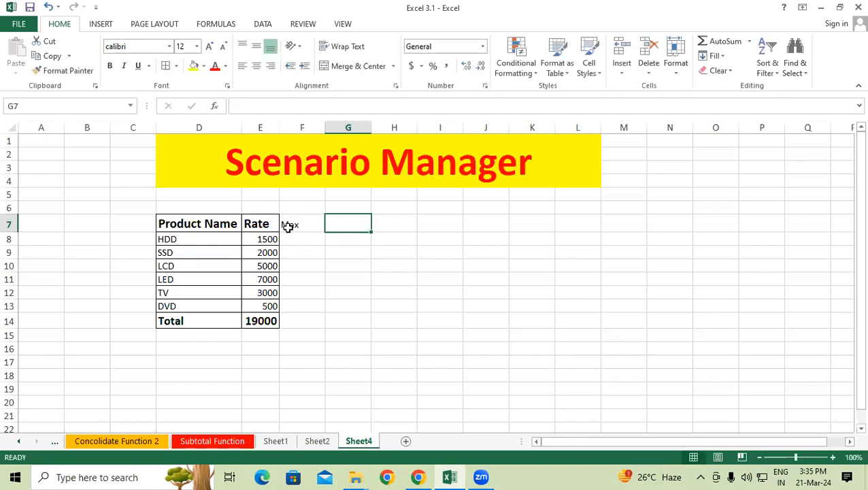
{"action": "type", "text": "Min"}
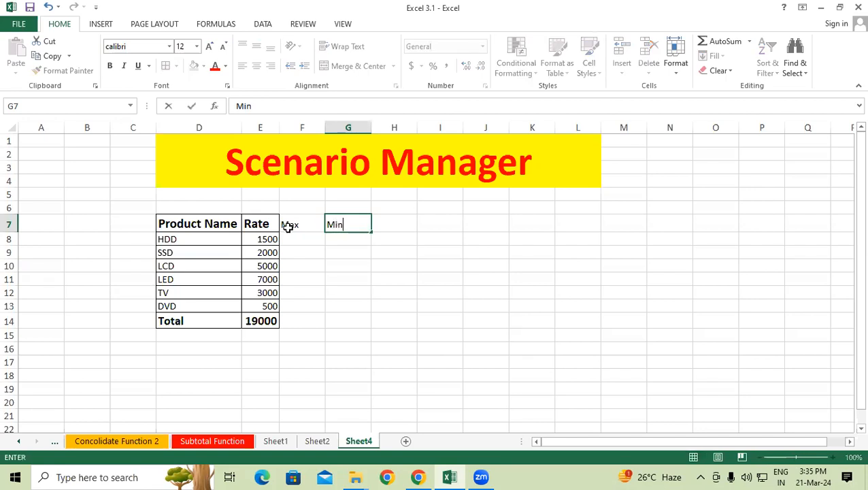
{"action": "key", "text": "Tab"}
{"action": "key", "text": "Down"}
{"action": "key", "text": "Left"}
{"action": "key", "text": "Left"}
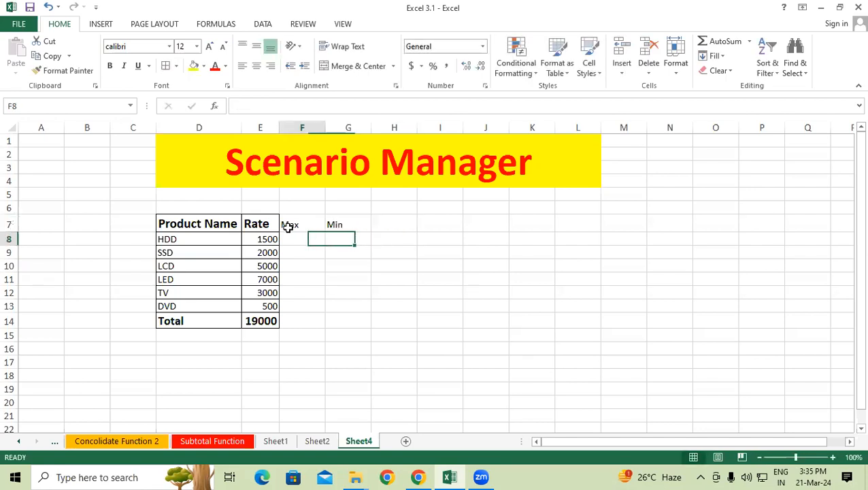
- Enter 2000 in cell F8 and 1800 in cell G8 for the HDD row
{"action": "type", "text": "2000"}
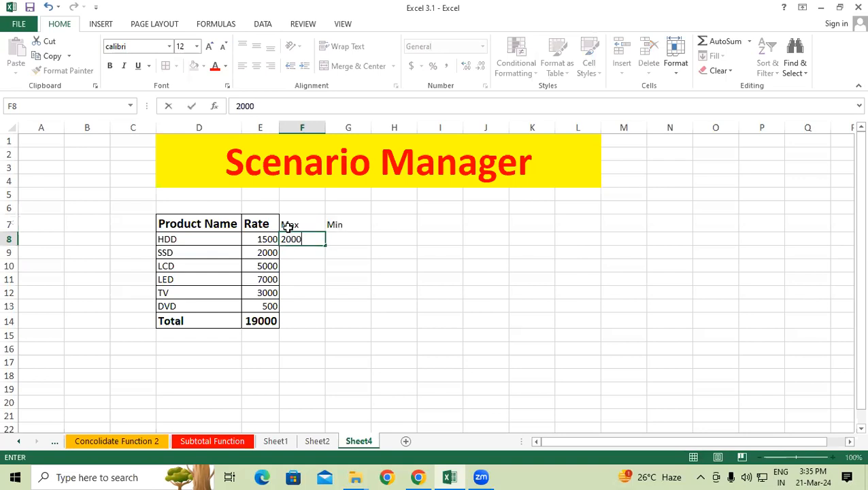
{"action": "key", "text": "Tab"}
{"action": "type", "text": "1800"}
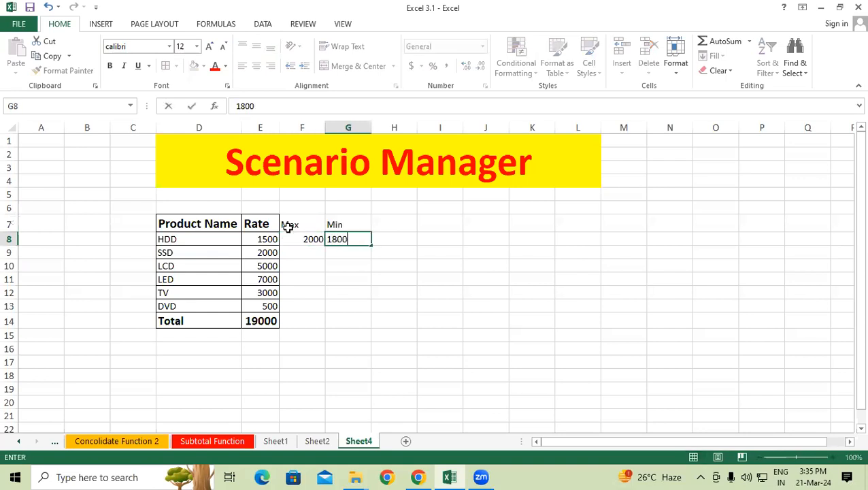
{"action": "key", "text": "Return"}
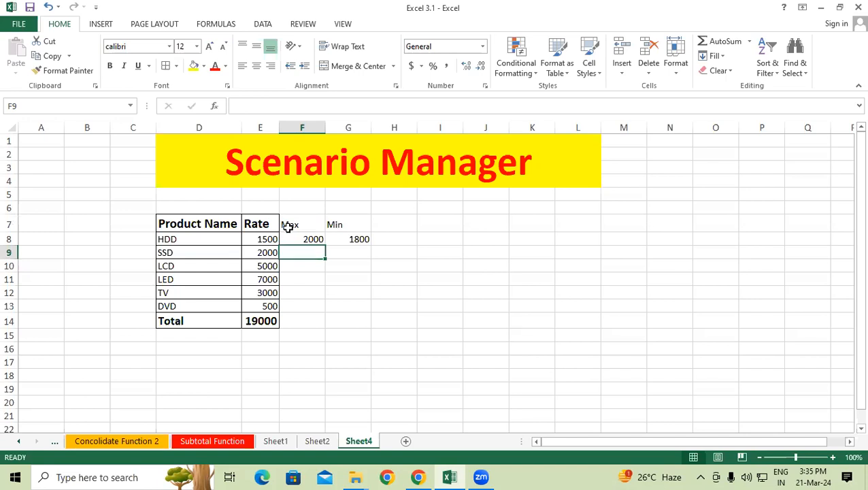
- Clear the Max and Min headers and their values from cells F7:G10
{"action": "left_click_drag", "start_coordinate": [289, 226], "coordinate": [337, 262]}
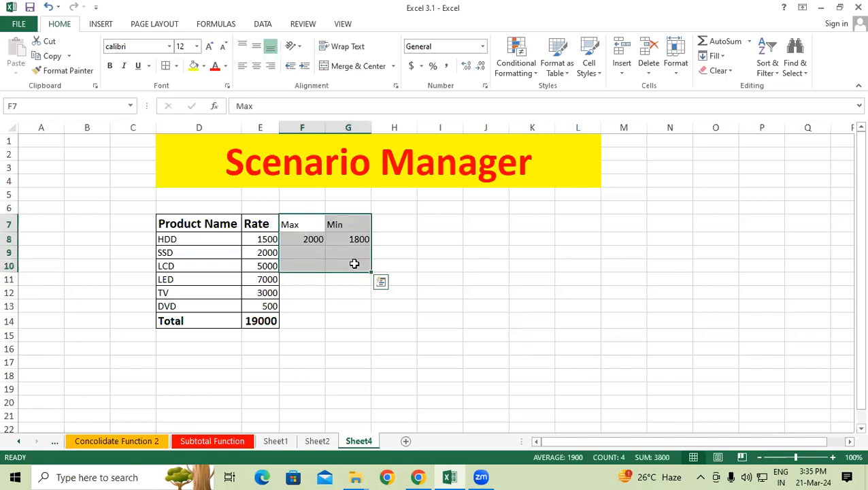
{"action": "key", "text": "Delete"}
{"action": "left_click", "coordinate": [289, 250]}
{"action": "left_click_drag", "start_coordinate": [178, 224], "coordinate": [271, 324]}
{"action": "left_click", "coordinate": [308, 266]}
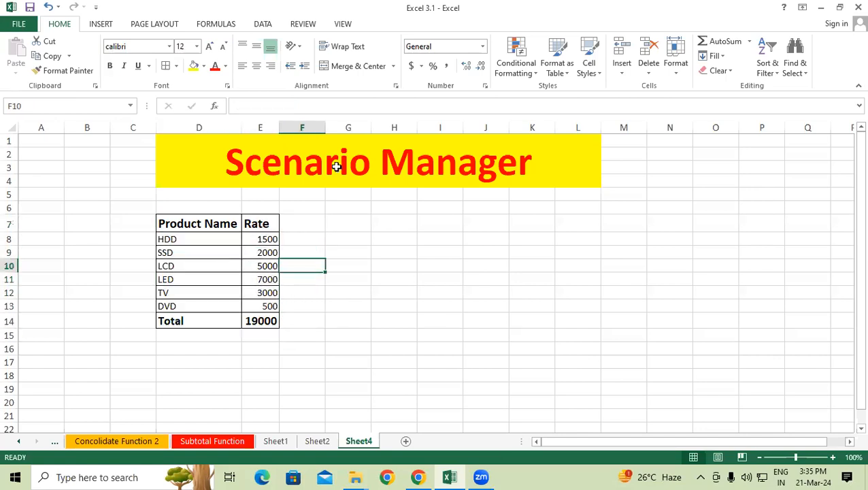
{"action": "left_click", "coordinate": [377, 164]}
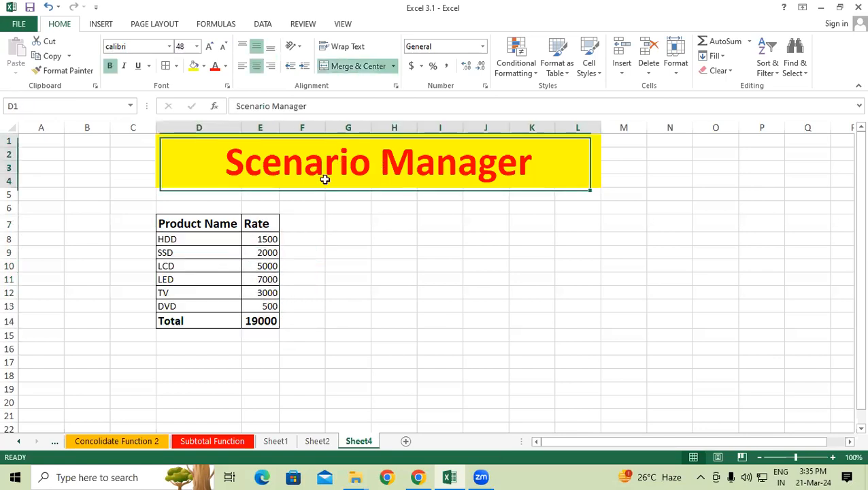
{"action": "left_click", "coordinate": [167, 267]}
{"action": "left_click_drag", "start_coordinate": [173, 241], "coordinate": [255, 304]}
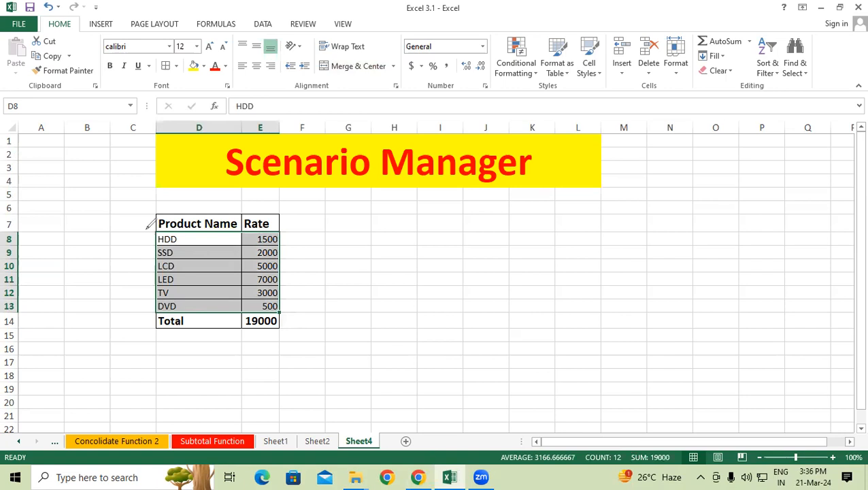
{"action": "left_click_drag", "start_coordinate": [138, 232], "coordinate": [286, 228]}
{"action": "left_click_drag", "start_coordinate": [134, 317], "coordinate": [301, 312]}
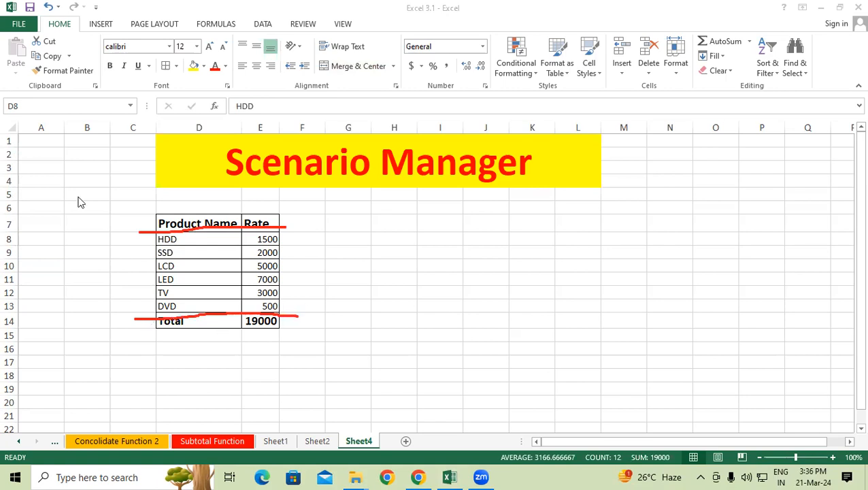
{"action": "mouse_move", "coordinate": [152, 210]}
{"action": "left_mouse_down"}
{"action": "mouse_move", "coordinate": [158, 219]}
{"action": "mouse_move", "coordinate": [244, 235]}
{"action": "mouse_move", "coordinate": [285, 232]}
{"action": "left_mouse_up"}
{"action": "left_click_drag", "start_coordinate": [151, 310], "coordinate": [286, 340]}
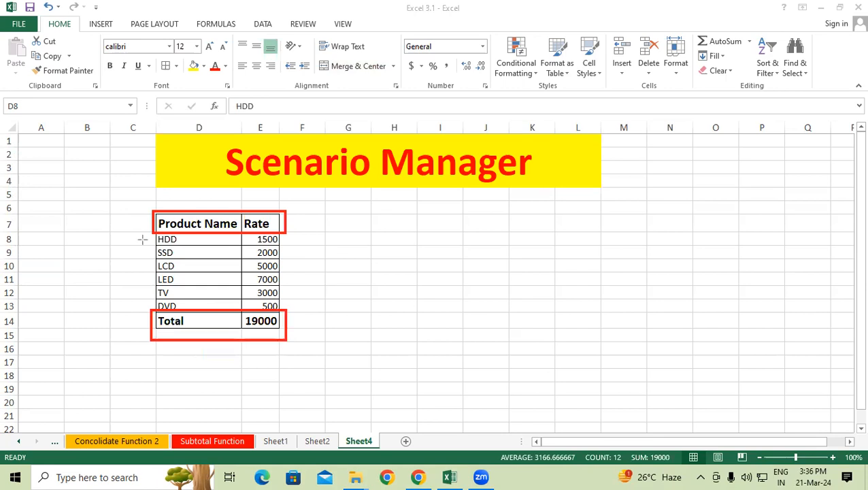
{"action": "left_click_drag", "start_coordinate": [139, 237], "coordinate": [296, 310]}
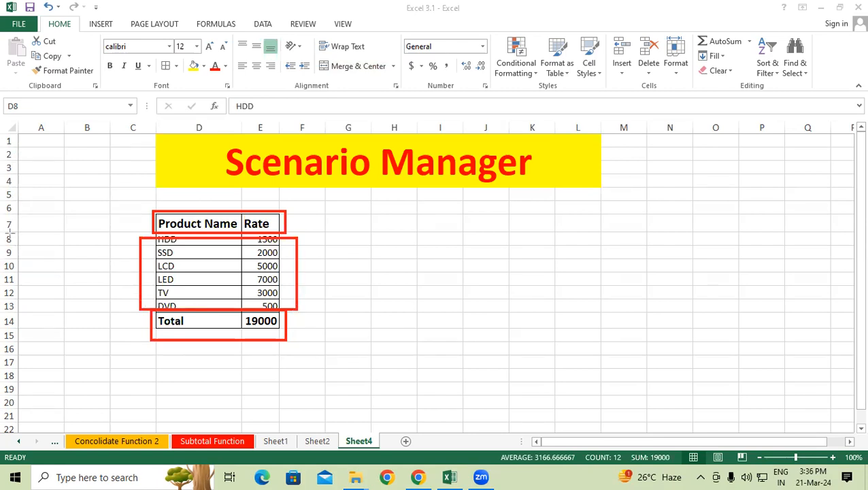
{"action": "key", "text": "Escape"}
- Select the product names and rates in D8:E13 and open the Scenario Manager, moving its dialog clear of the table
{"action": "mouse_move", "coordinate": [180, 240]}
{"action": "left_mouse_down"}
{"action": "mouse_move", "coordinate": [204, 277]}
{"action": "mouse_move", "coordinate": [257, 306]}
{"action": "left_mouse_up"}
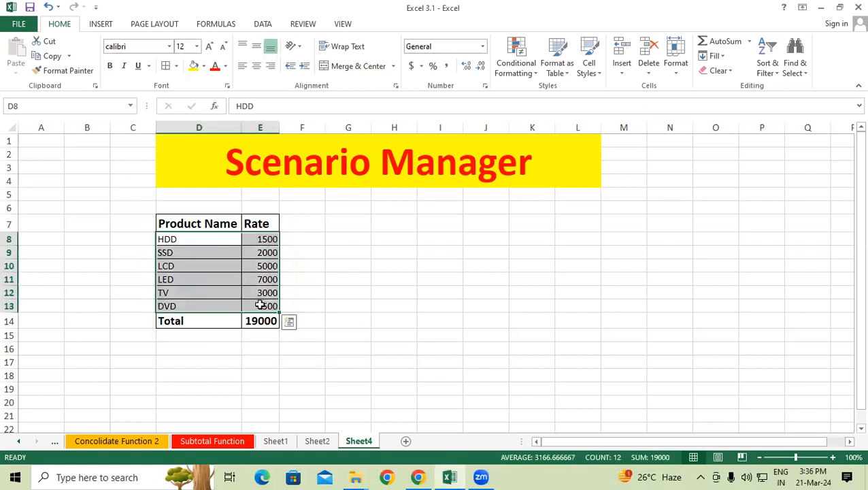
{"action": "left_click", "coordinate": [263, 23]}
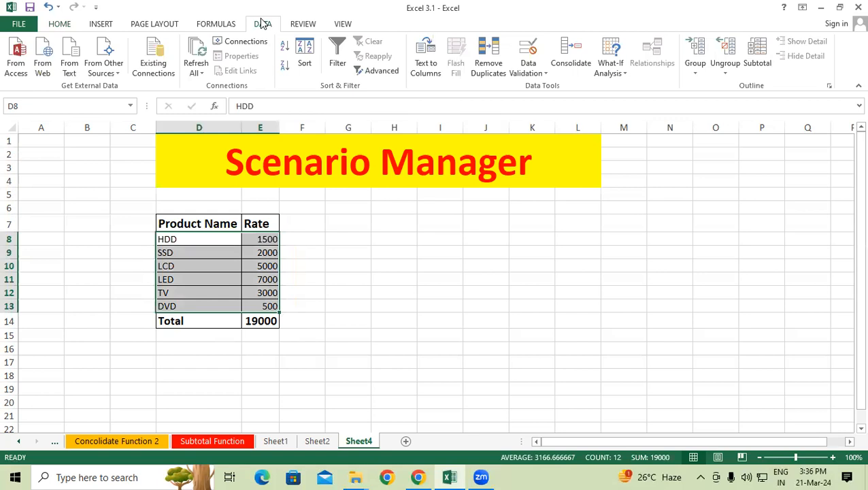
{"action": "left_click", "coordinate": [603, 71]}
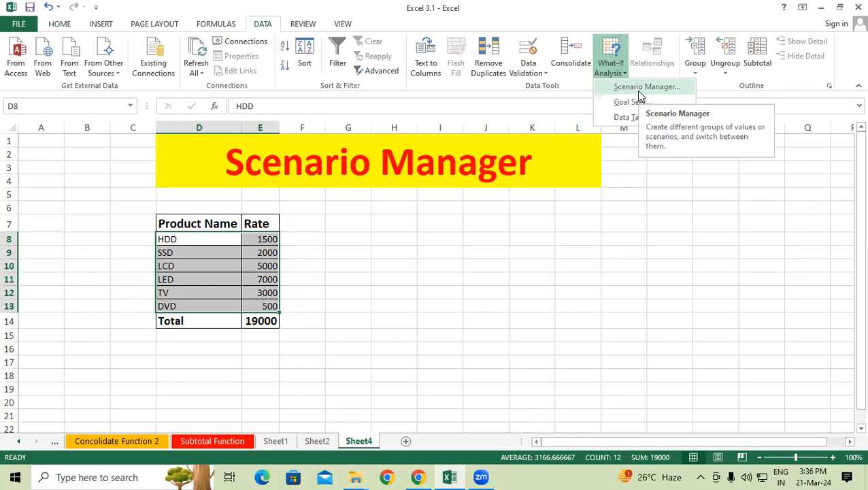
{"action": "left_click", "coordinate": [639, 97]}
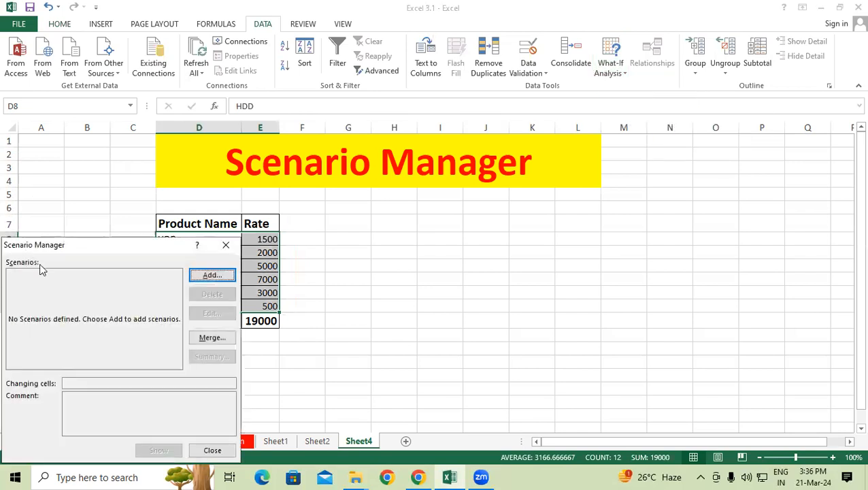
{"action": "left_click_drag", "start_coordinate": [53, 249], "coordinate": [369, 63]}
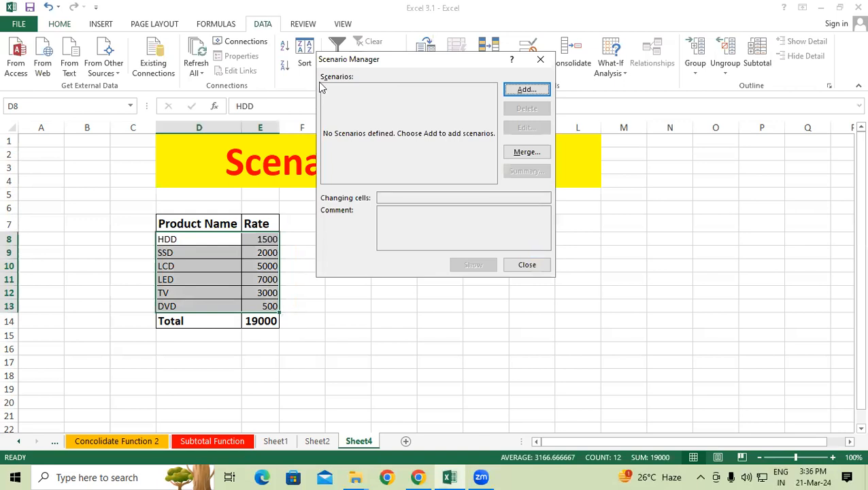
- Add a scenario named Minimum with D8:E13 as its changing cells
{"action": "left_click", "coordinate": [526, 90]}
{"action": "type", "text": "Min"}
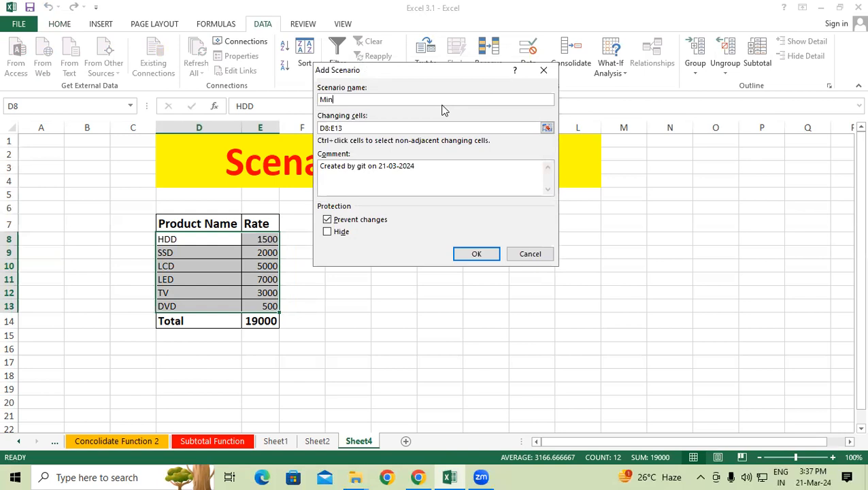
{"action": "type", "text": "imum"}
{"action": "left_click", "coordinate": [375, 127]}
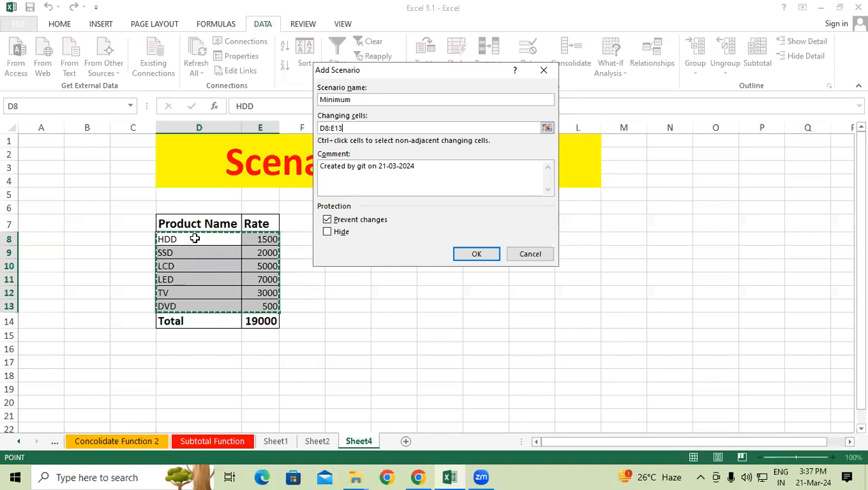
{"action": "left_click", "coordinate": [476, 254]}
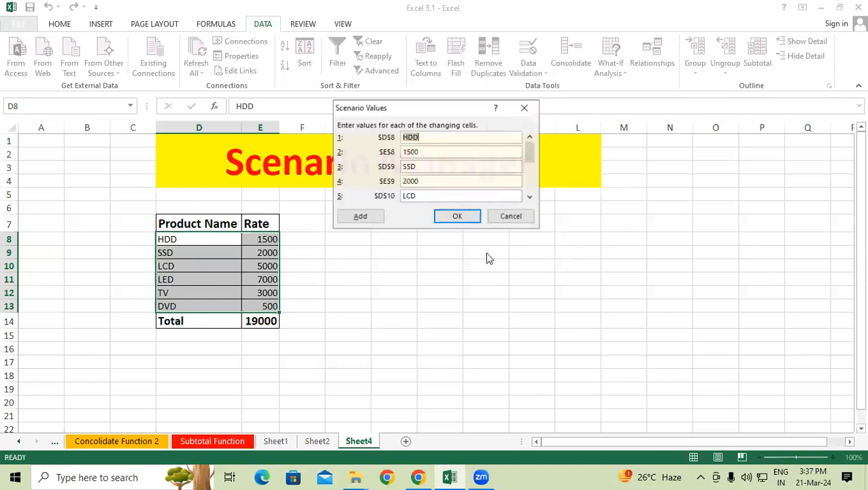
- Set the Minimum scenario's rates to 1800 for HDD, 2200 for SSD and 5300 for LCD
{"action": "left_click", "coordinate": [429, 152]}
{"action": "left_click_drag", "start_coordinate": [429, 152], "coordinate": [400, 152]}
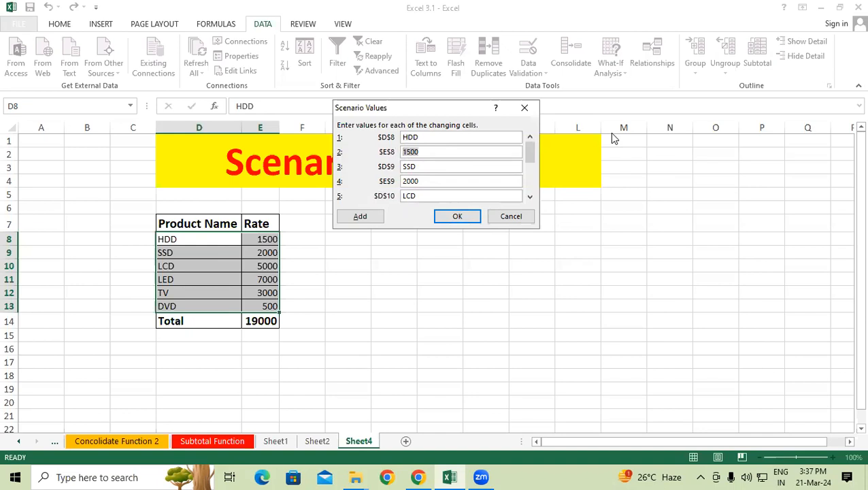
{"action": "type", "text": "1800"}
{"action": "left_click_drag", "start_coordinate": [429, 181], "coordinate": [389, 181]}
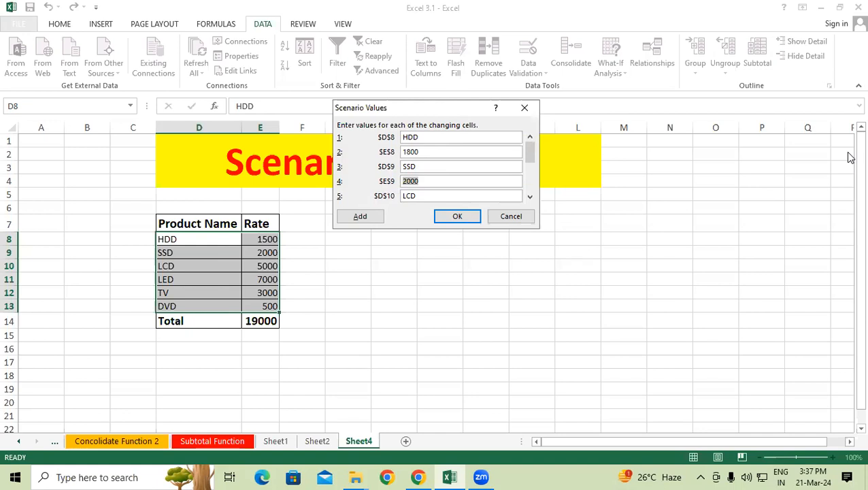
{"action": "type", "text": "2200"}
{"action": "key", "text": "Tab"}
{"action": "key", "text": "Tab"}
{"action": "type", "text": "3="}
{"action": "key", "text": "BackSpace"}
{"action": "key", "text": "BackSpace"}
{"action": "type", "text": "4"}
{"action": "key", "text": "BackSpace"}
{"action": "type", "text": "5300"}
- Set the Minimum scenario's rates to 7300 for LED, 3200 for TV and 700 for DVD, and save the scenario
{"action": "key", "text": "Tab"}
{"action": "key", "text": "Tab"}
{"action": "type", "text": "7300"}
{"action": "key", "text": "Tab"}
{"action": "key", "text": "Tab"}
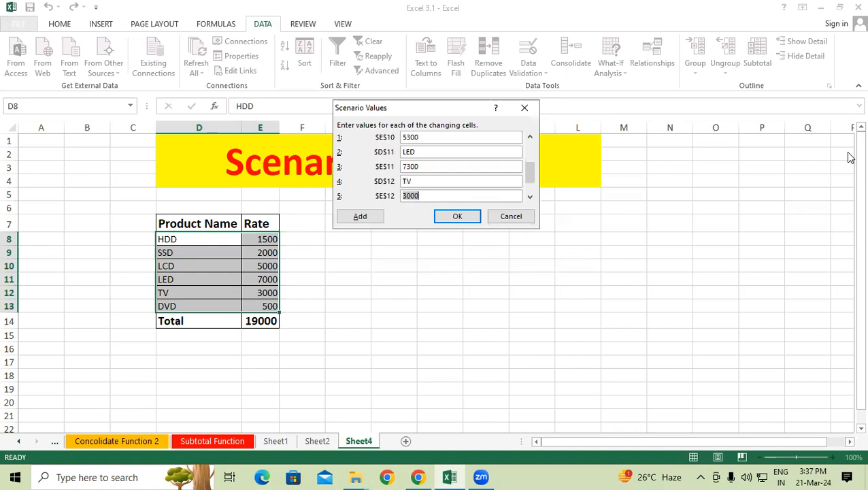
{"action": "type", "text": "3200"}
{"action": "key", "text": "Tab"}
{"action": "key", "text": "Tab"}
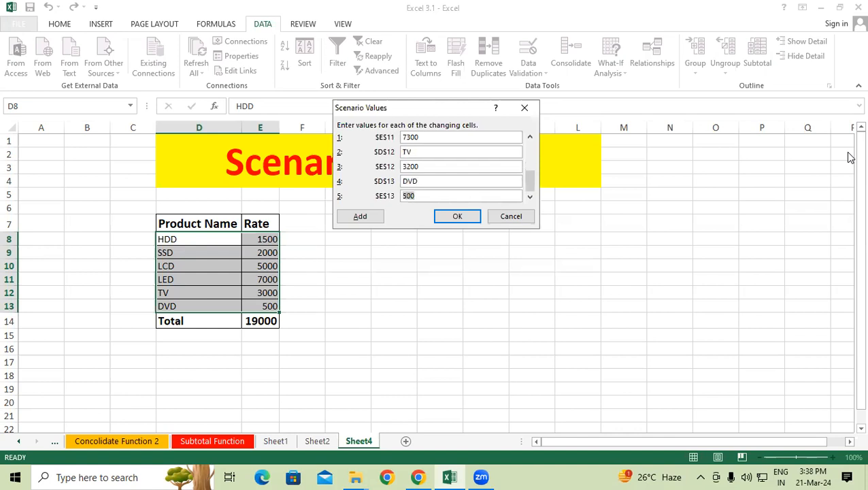
{"action": "type", "text": "700"}
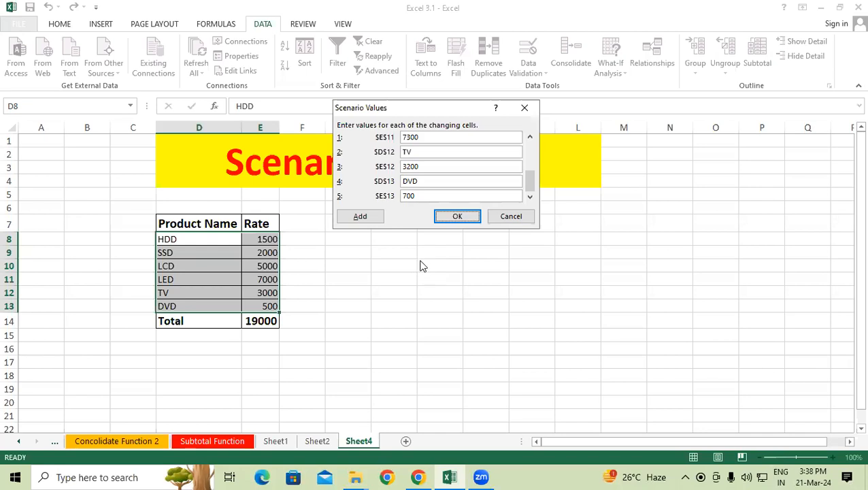
{"action": "left_click", "coordinate": [457, 217]}
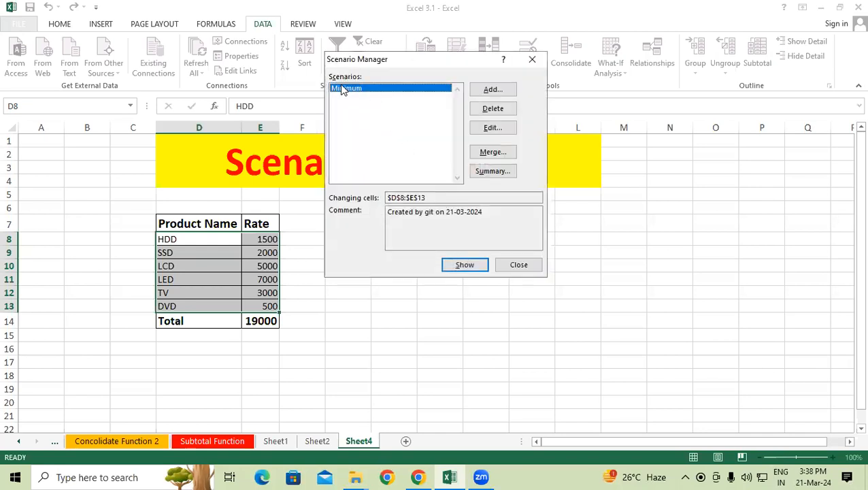
- Add a scenario named Maximum with D8:E13 as its changing cells
{"action": "left_click", "coordinate": [493, 90]}
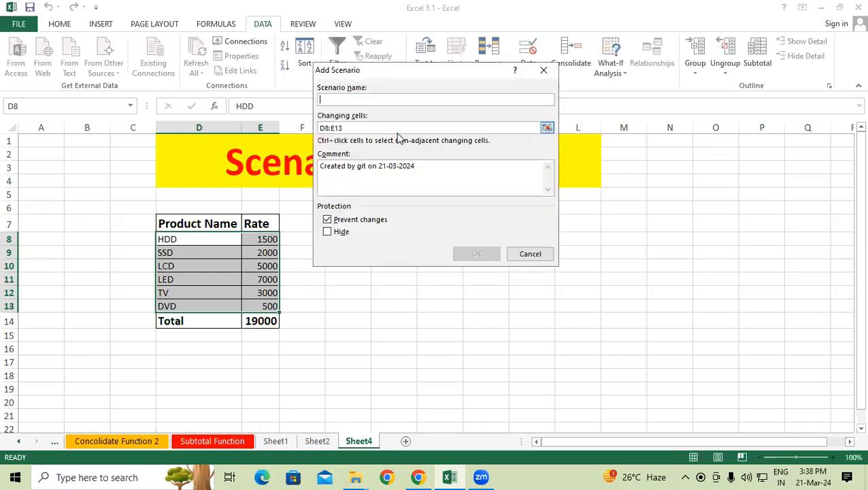
{"action": "type", "text": "Ma"}
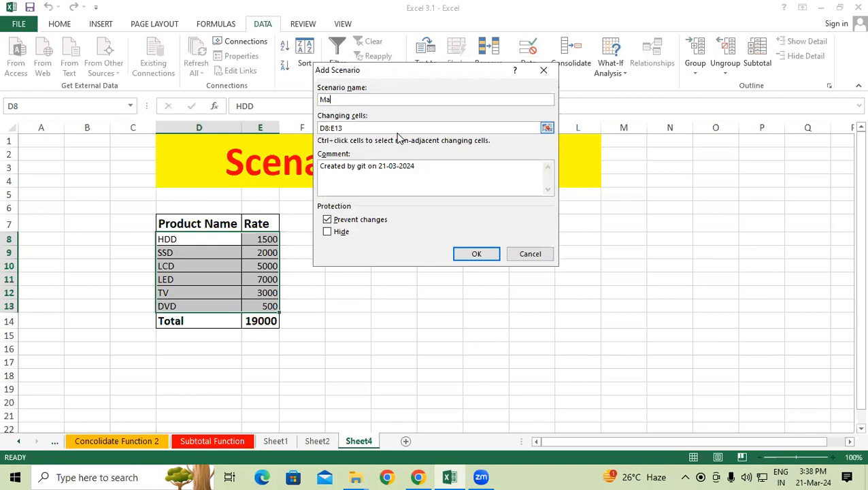
{"action": "type", "text": "ximum"}
{"action": "left_click", "coordinate": [347, 127]}
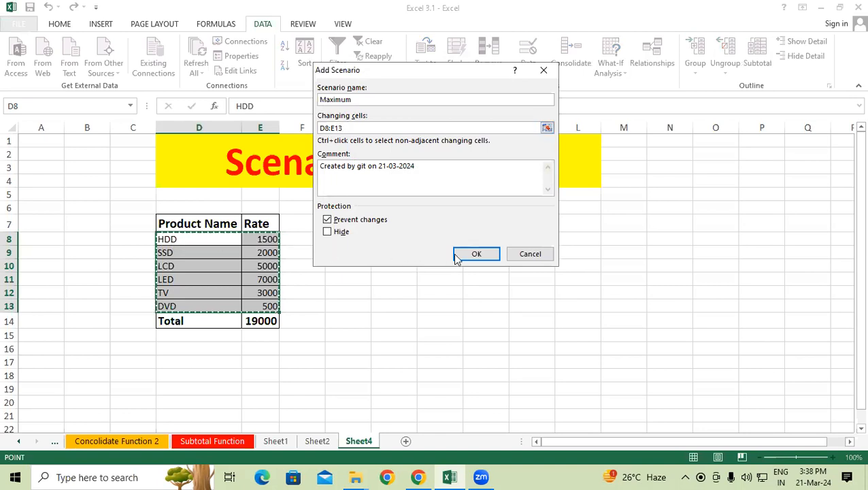
{"action": "left_click", "coordinate": [476, 254]}
- Set the Maximum scenario's rates to 2000 for HDD, 2500 for SSD and 5500 for LCD
{"action": "left_click", "coordinate": [412, 152]}
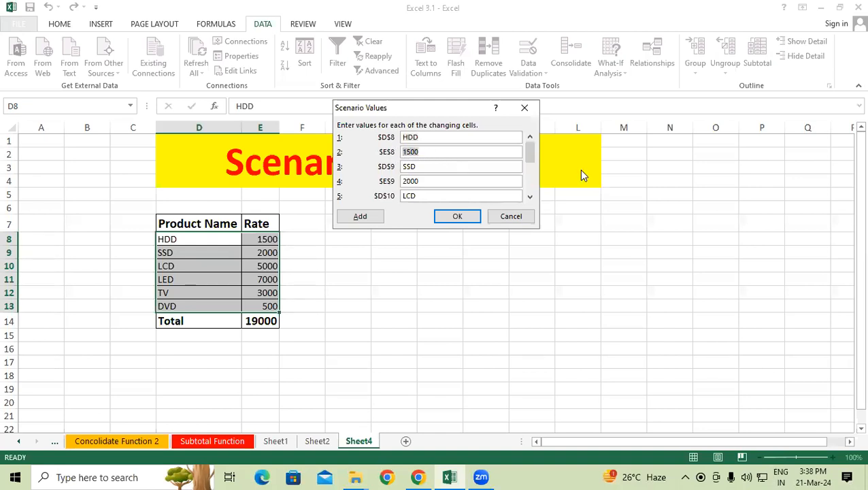
{"action": "type", "text": "2000"}
{"action": "key", "text": "Tab"}
{"action": "key", "text": "Tab"}
{"action": "type", "text": "2500"}
{"action": "key", "text": "Tab"}
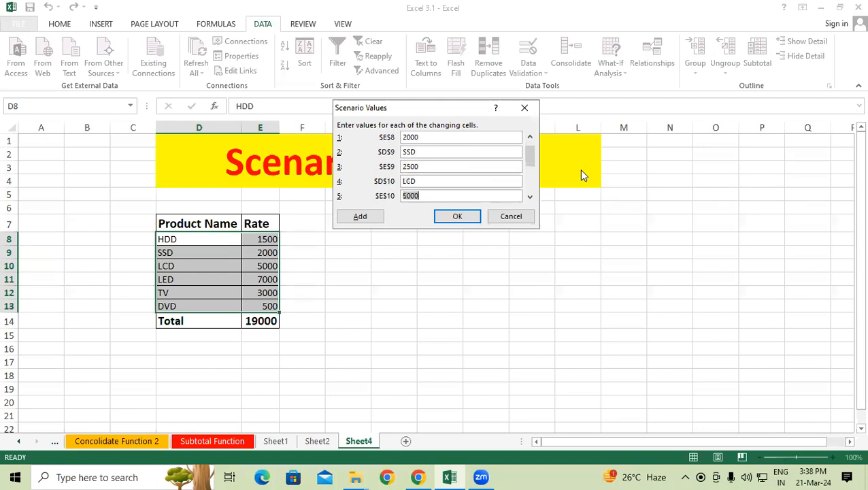
{"action": "type", "text": "5500"}
- Set the Maximum scenario's rates to 7500 for LED, 3500 for TV and 1000 for DVD, and save the scenario
{"action": "key", "text": "Tab"}
{"action": "key", "text": "Tab"}
{"action": "type", "text": "7500"}
{"action": "key", "text": "Tab"}
{"action": "key", "text": "Tab"}
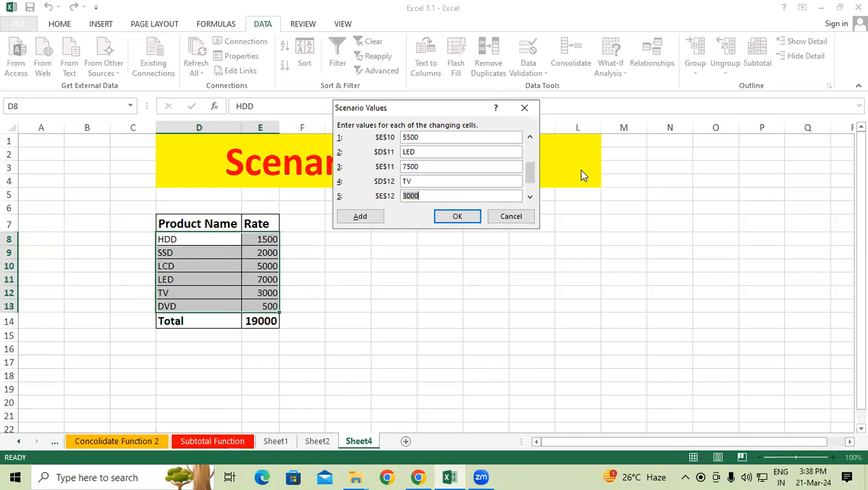
{"action": "type", "text": "3500"}
{"action": "key", "text": "Tab"}
{"action": "key", "text": "Tab"}
{"action": "type", "text": "1000"}
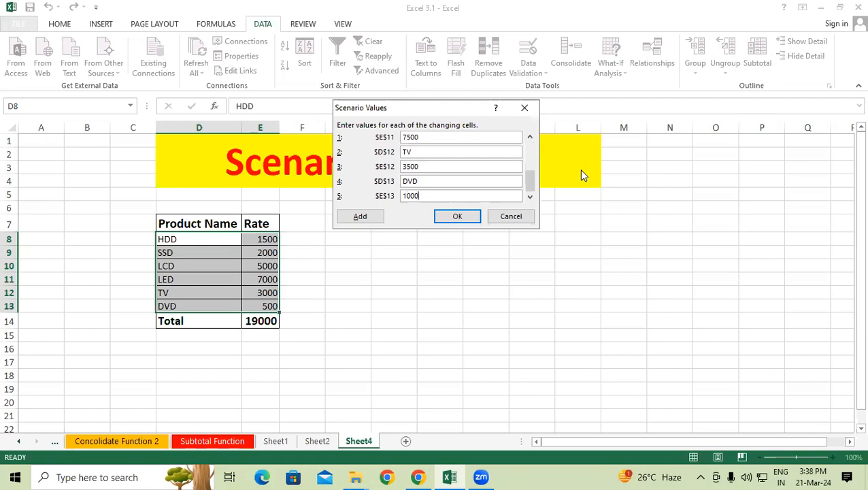
{"action": "left_click", "coordinate": [463, 217]}
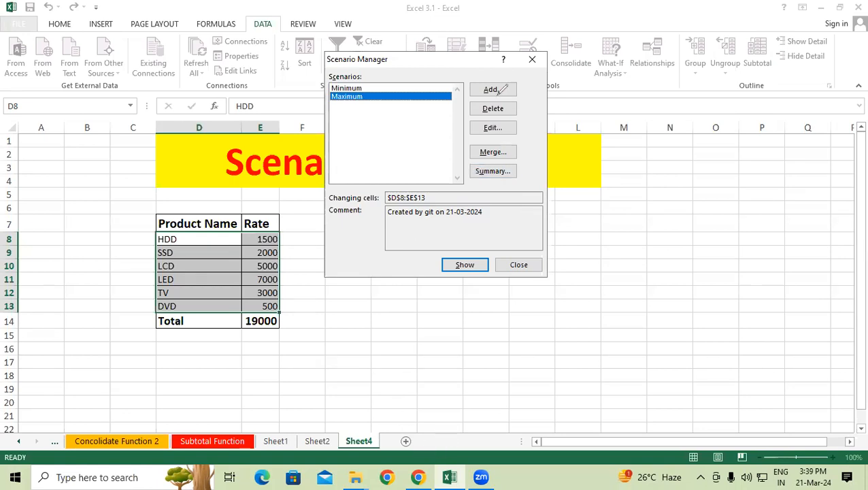
{"action": "left_click_drag", "start_coordinate": [478, 94], "coordinate": [490, 77]}
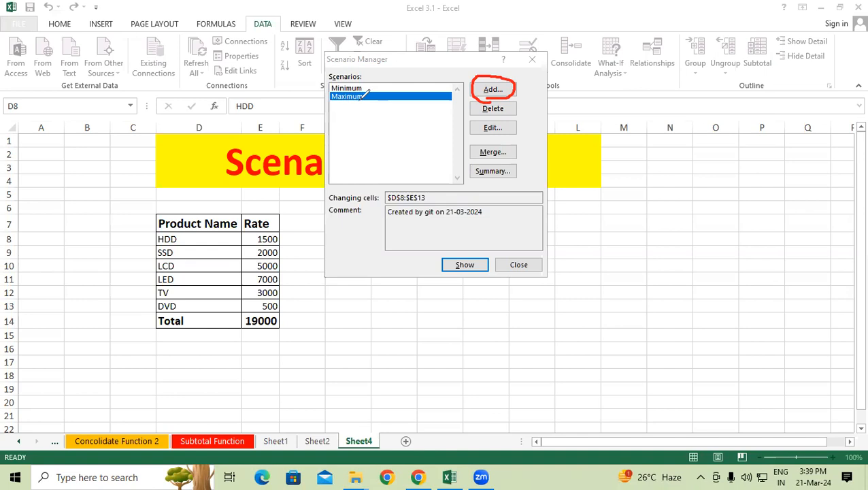
{"action": "mouse_move", "coordinate": [361, 99]}
{"action": "left_mouse_down"}
{"action": "mouse_move", "coordinate": [476, 102]}
{"action": "mouse_move", "coordinate": [473, 117]}
{"action": "left_mouse_up"}
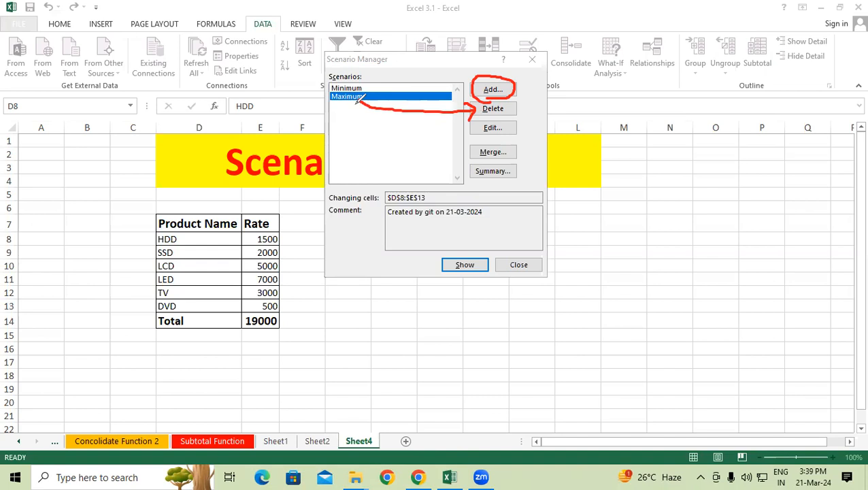
{"action": "mouse_move", "coordinate": [444, 134]}
{"action": "left_mouse_down"}
{"action": "mouse_move", "coordinate": [488, 125]}
{"action": "mouse_move", "coordinate": [474, 136]}
{"action": "left_mouse_up"}
{"action": "mouse_move", "coordinate": [491, 145]}
{"action": "left_mouse_down"}
{"action": "mouse_move", "coordinate": [481, 145]}
{"action": "mouse_move", "coordinate": [515, 153]}
{"action": "mouse_move", "coordinate": [487, 141]}
{"action": "left_mouse_up"}
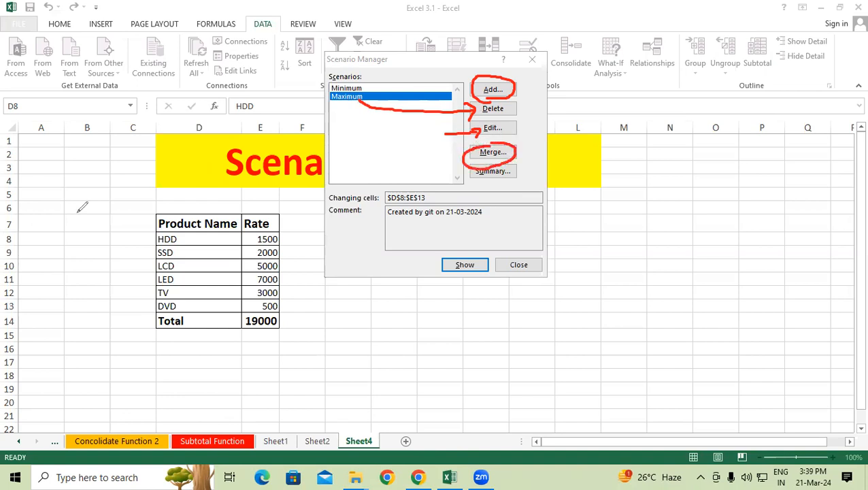
{"action": "left_click", "coordinate": [42, 423]}
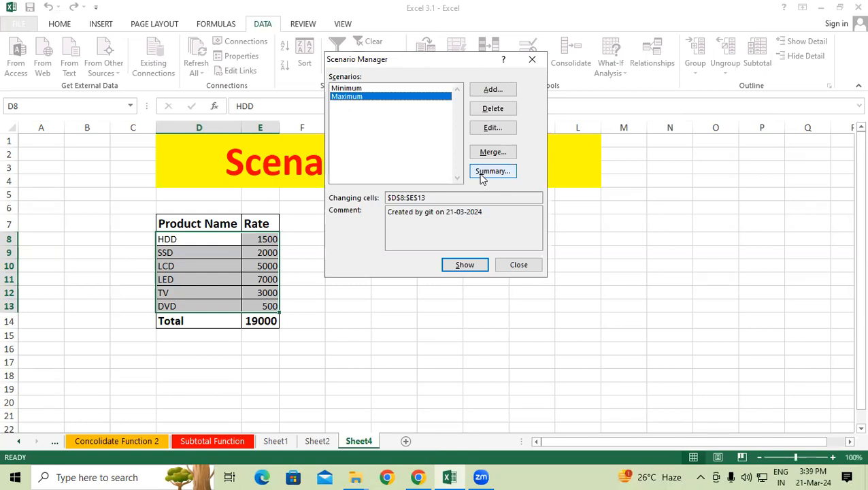
- Create a scenario summary report with the total in E14 as the result cell
{"action": "left_click", "coordinate": [482, 173]}
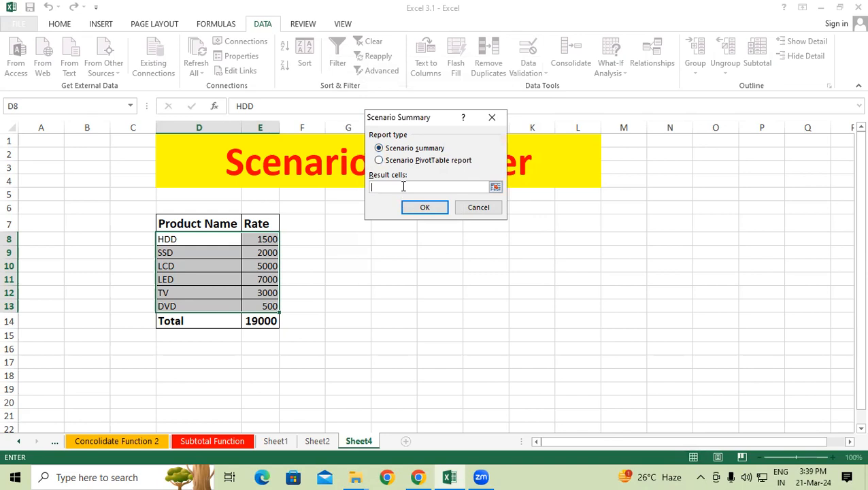
{"action": "left_click", "coordinate": [260, 321]}
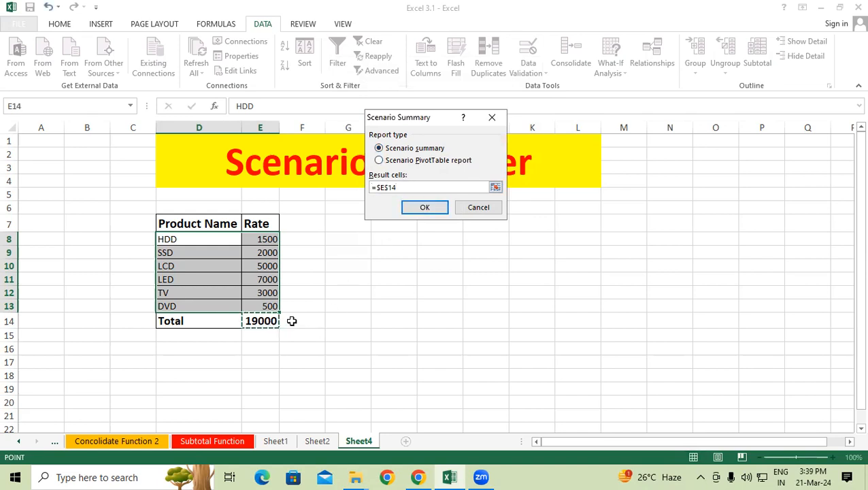
{"action": "left_click", "coordinate": [415, 208]}
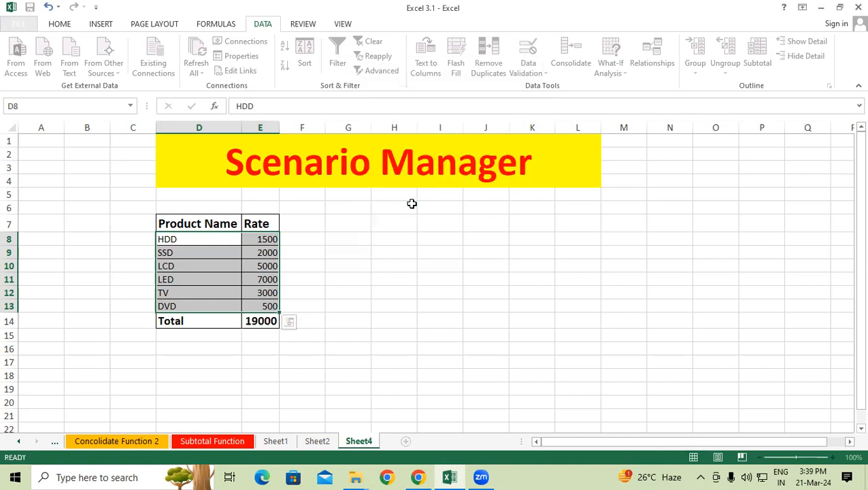
- Examine the summary report, comparing the HDD and SSD rates across the current, Minimum and Maximum values
{"action": "scroll", "coordinate": [345, 248], "scroll_direction": "down", "scroll_amount": 2}
{"action": "scroll", "coordinate": [345, 248], "scroll_direction": "up", "scroll_amount": 2}
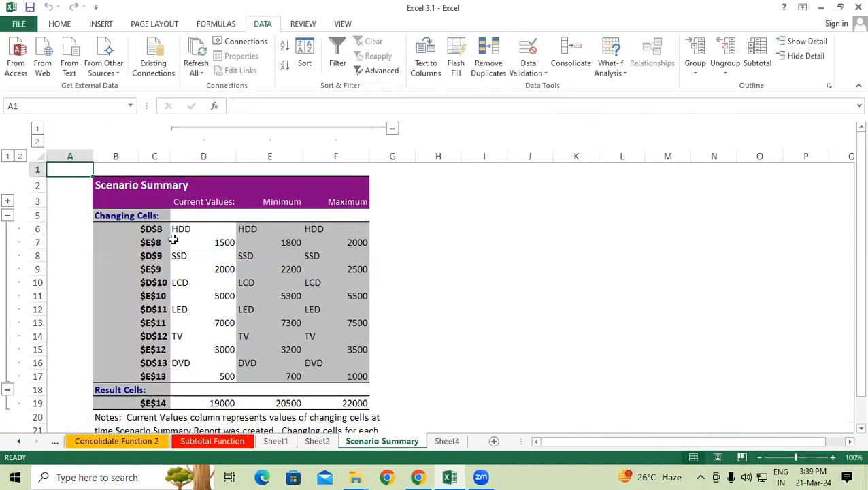
{"action": "left_click", "coordinate": [223, 242]}
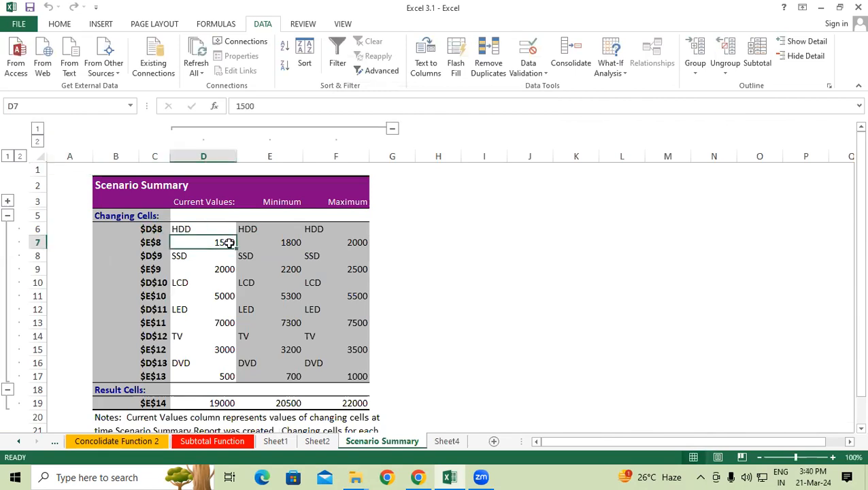
{"action": "left_click", "coordinate": [286, 244]}
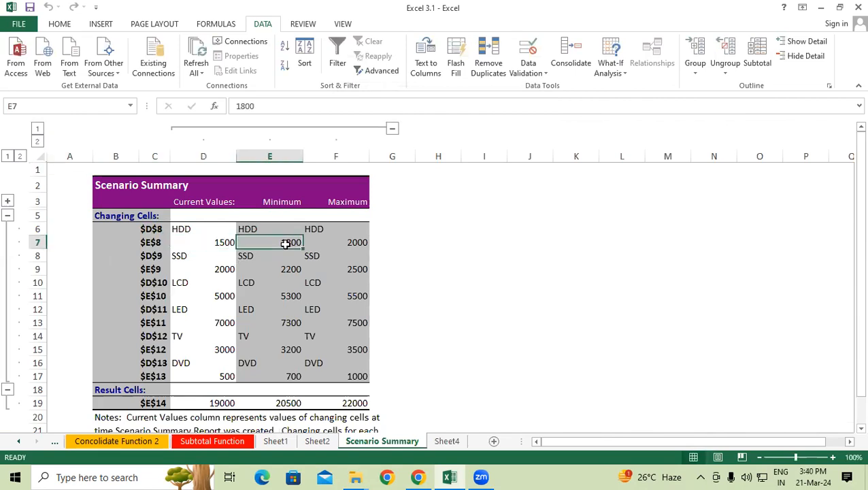
{"action": "left_click", "coordinate": [359, 242]}
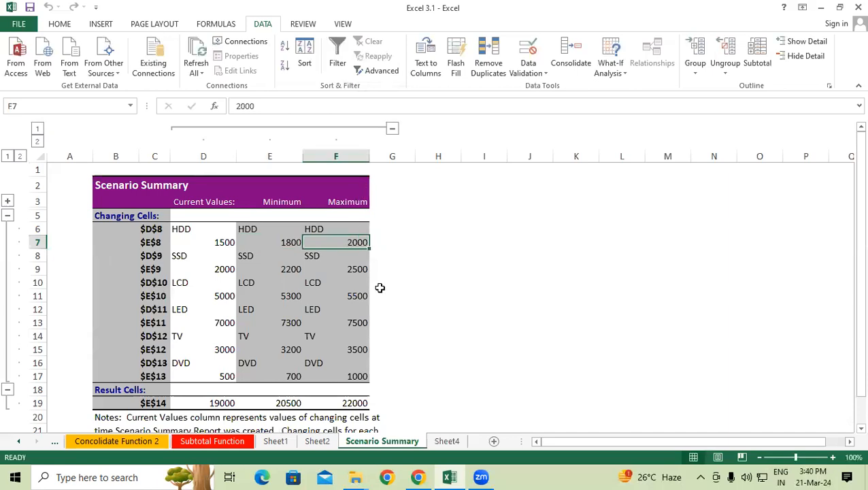
{"action": "left_click", "coordinate": [203, 268]}
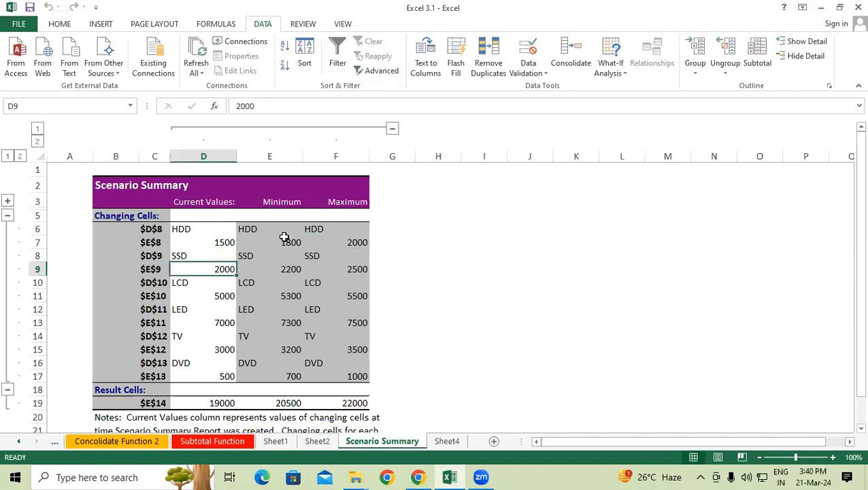
{"action": "left_click", "coordinate": [289, 271]}
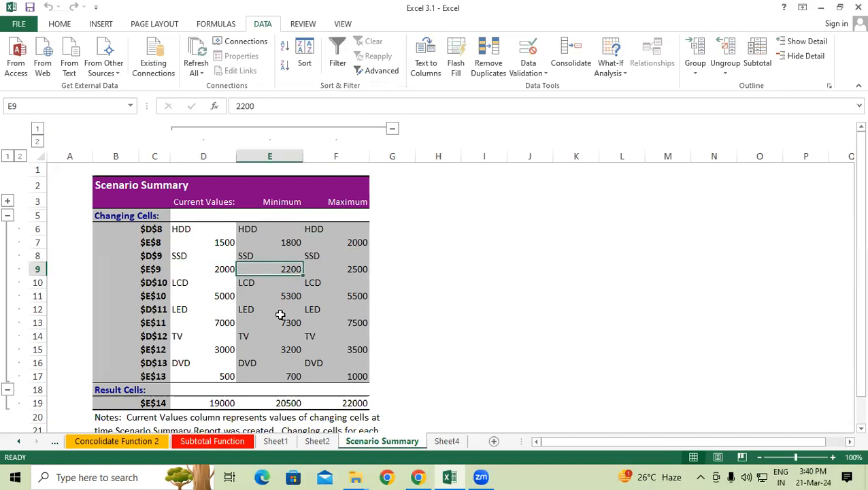
{"action": "left_click", "coordinate": [355, 267]}
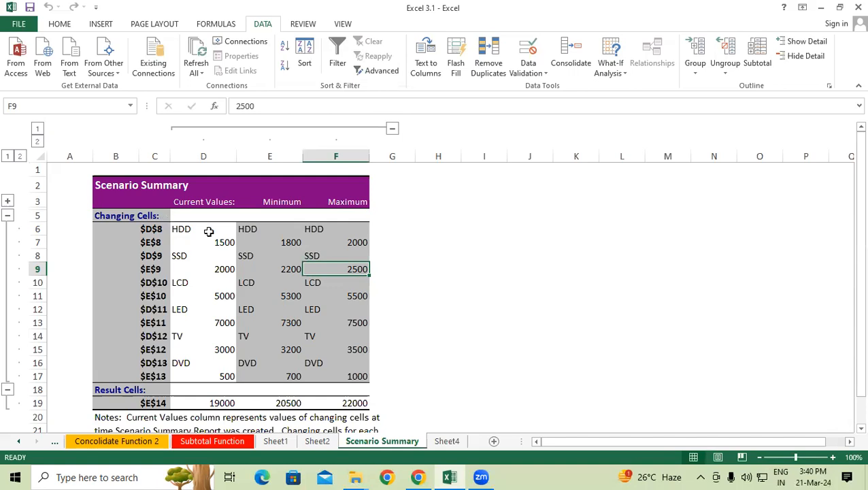
- Return to Sheet4, select the product names and rates in D8:E13, and reopen the Scenario Manager
{"action": "left_click", "coordinate": [446, 440]}
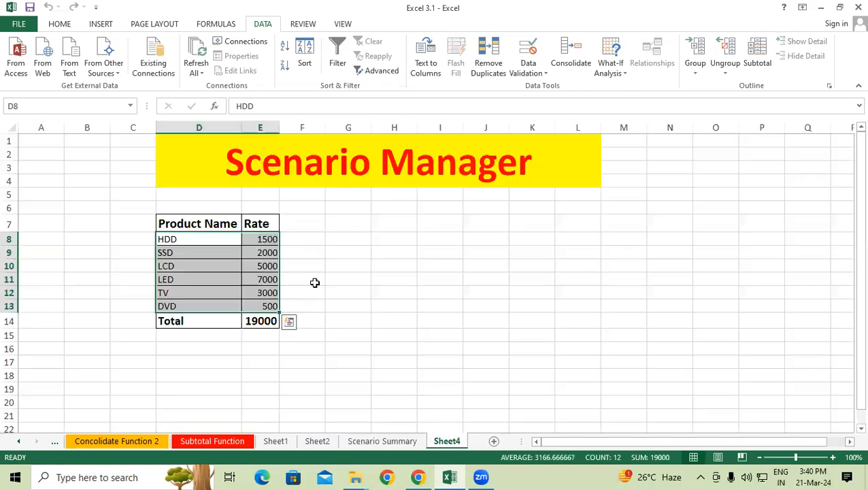
{"action": "left_click", "coordinate": [236, 268]}
{"action": "left_click_drag", "start_coordinate": [185, 243], "coordinate": [269, 304]}
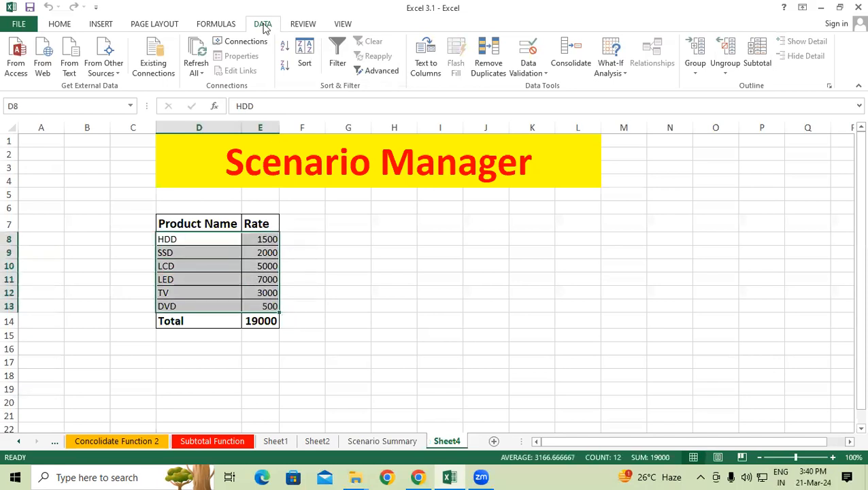
{"action": "left_click", "coordinate": [616, 68]}
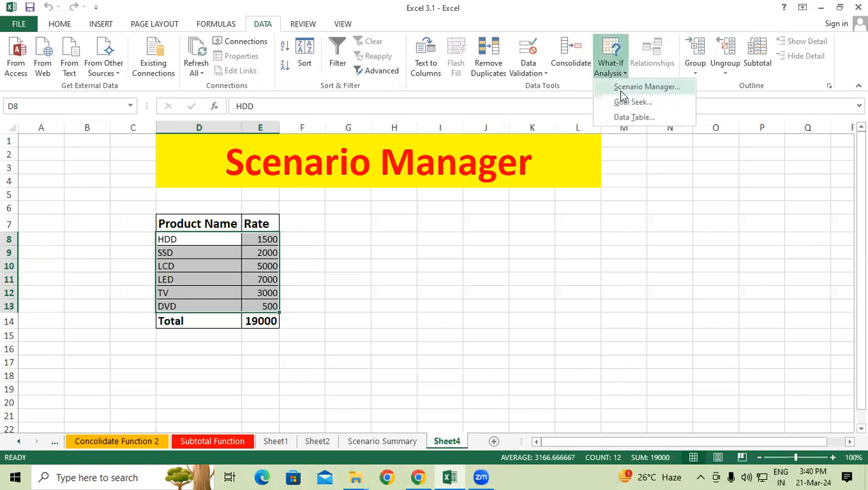
{"action": "left_click", "coordinate": [619, 87]}
- Open the Maximum scenario for editing, review its changing cells and rates, and accept them as they are
{"action": "left_click", "coordinate": [347, 89]}
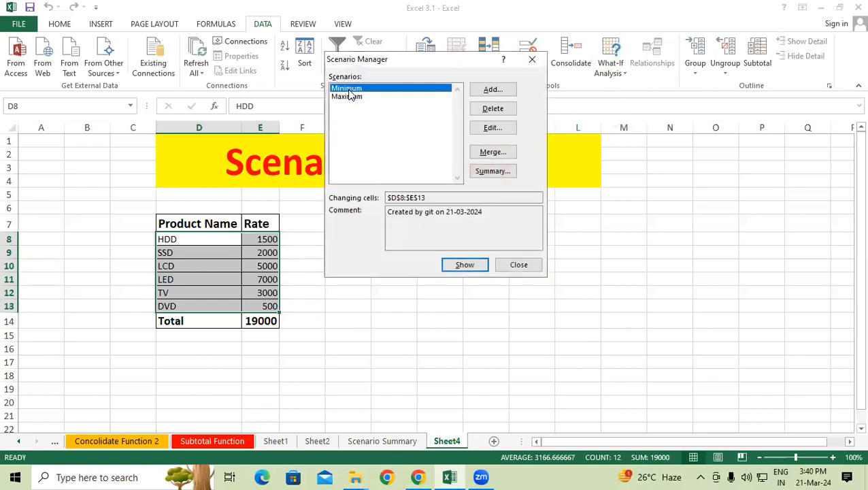
{"action": "left_click", "coordinate": [351, 97]}
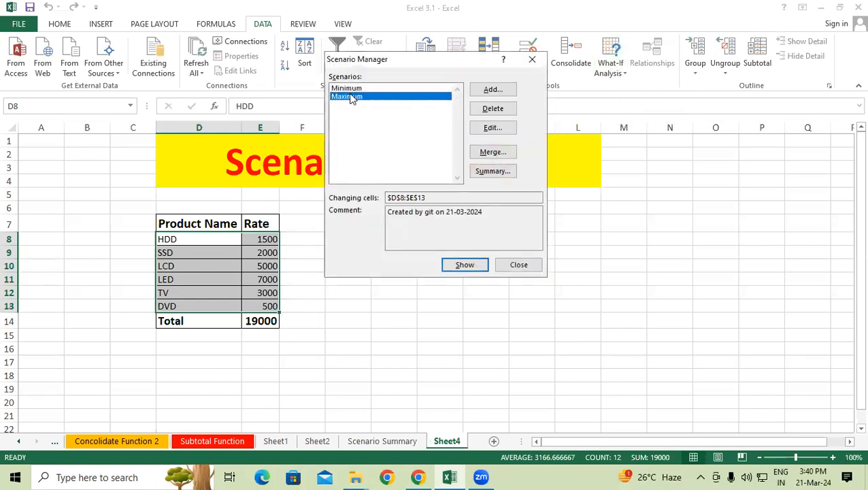
{"action": "left_click", "coordinate": [492, 127]}
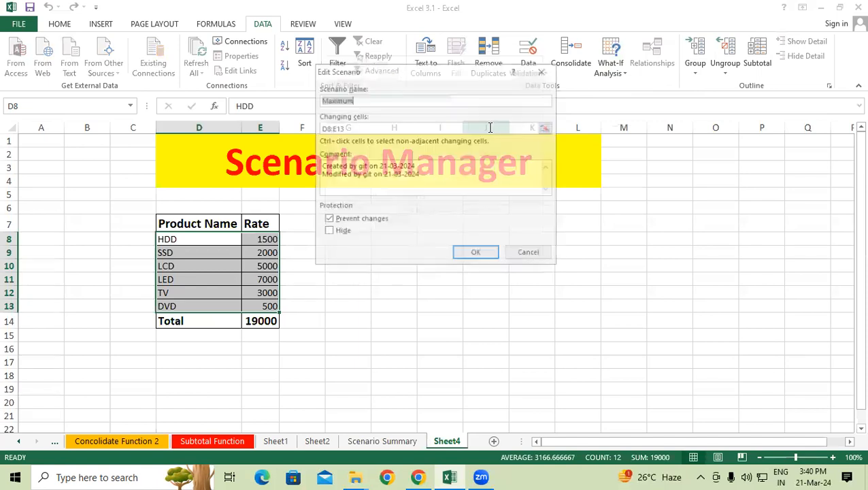
{"action": "left_click", "coordinate": [467, 251]}
{"action": "left_click", "coordinate": [427, 166]}
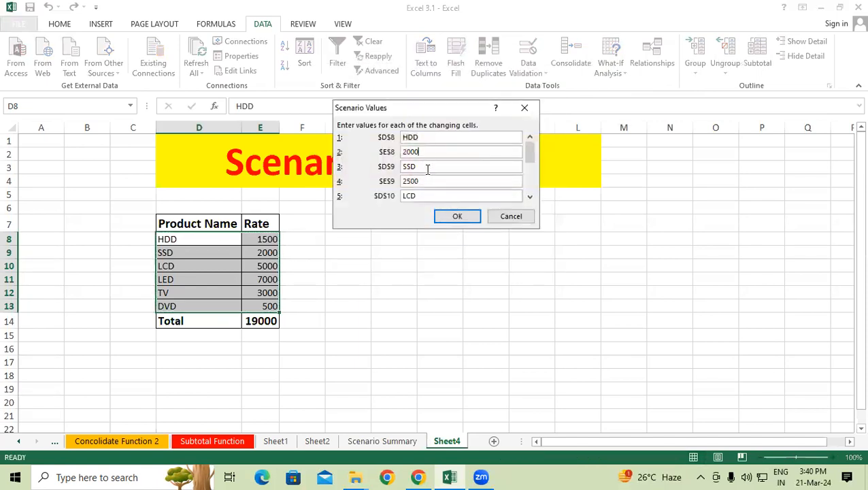
{"action": "left_click", "coordinate": [449, 216]}
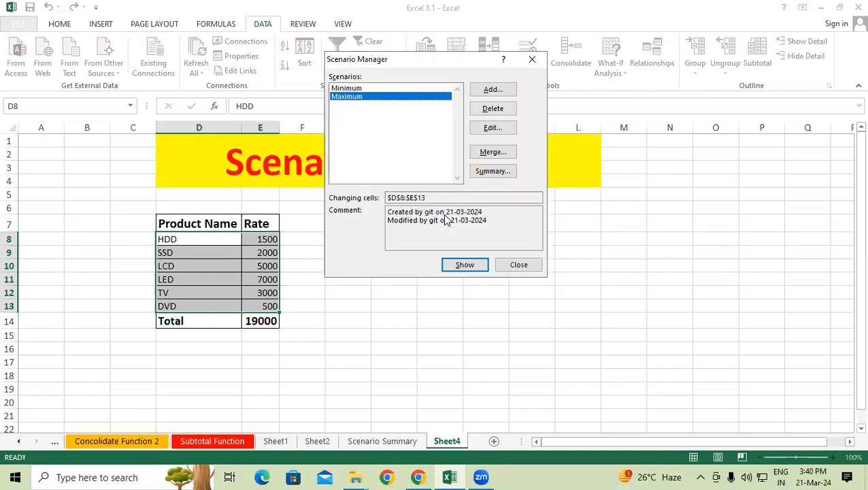
- Generate another scenario summary report from the Scenario Manager, using E14 as the result cell
{"action": "left_click", "coordinate": [472, 174]}
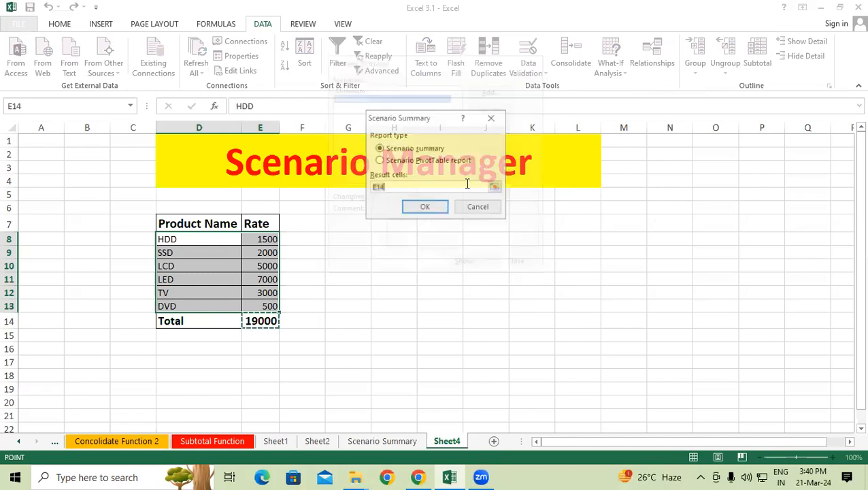
{"action": "left_click", "coordinate": [425, 208]}
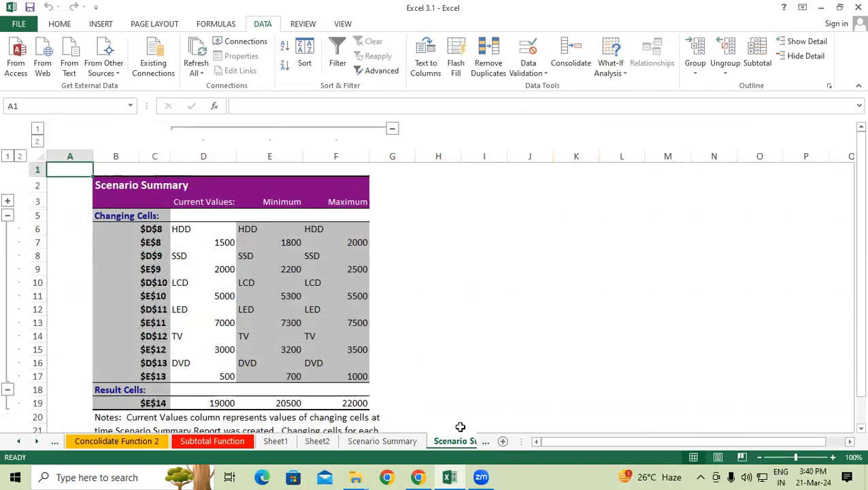
- Go back to Sheet4 and select the total cell E14 to check its formula
{"action": "left_click", "coordinate": [484, 441]}
{"action": "left_click", "coordinate": [436, 441]}
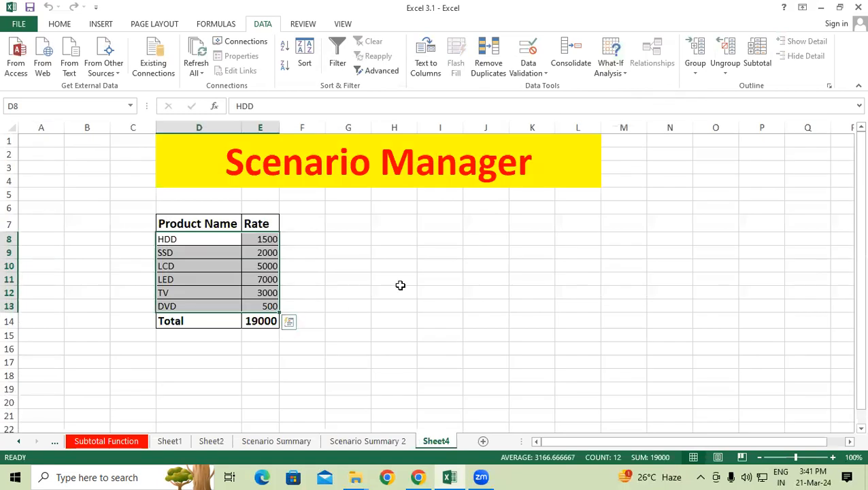
{"action": "left_click", "coordinate": [395, 291]}
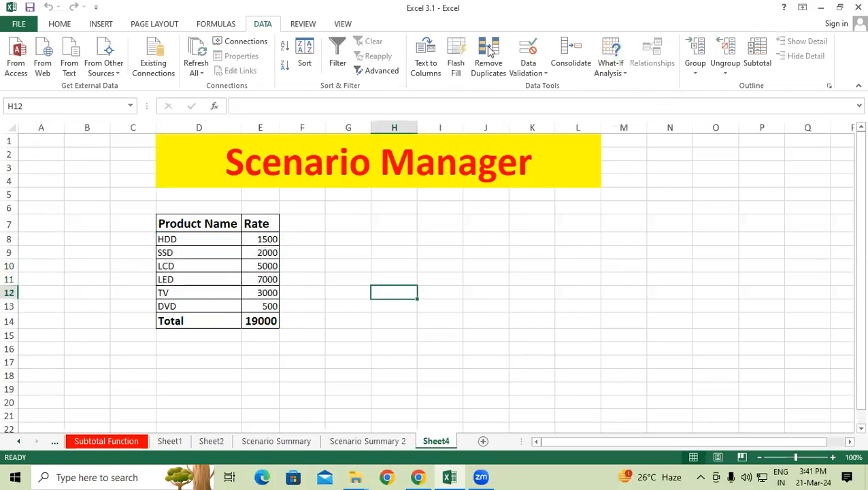
{"action": "left_click", "coordinate": [261, 323]}
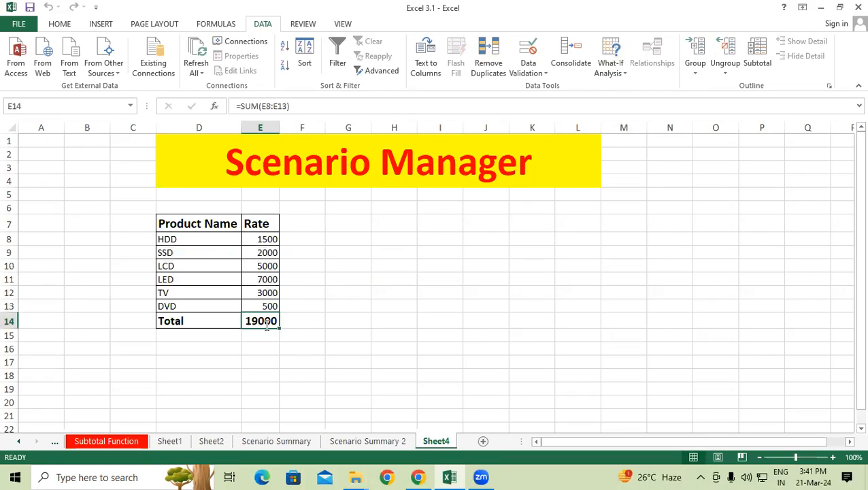
{"action": "type", "text": "=SUBSTITUTE("}
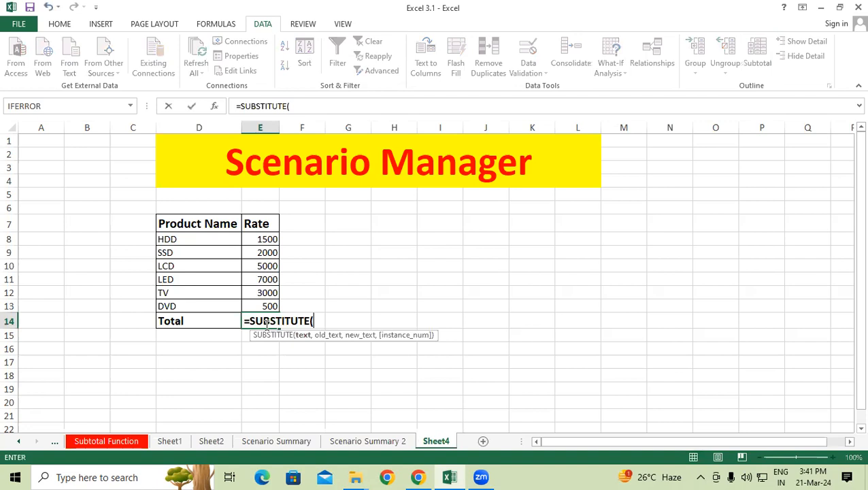
{"action": "key", "text": "BackSpace"}
{"action": "key", "text": "BackSpace"}
{"action": "key", "text": "BackSpace"}
{"action": "key", "text": "BackSpace"}
{"action": "key", "text": "BackSpace"}
{"action": "key", "text": "BackSpace"}
{"action": "key", "text": "BackSpace"}
{"action": "key", "text": "BackSpace"}
{"action": "key", "text": "BackSpace"}
{"action": "key", "text": "BackSpace"}
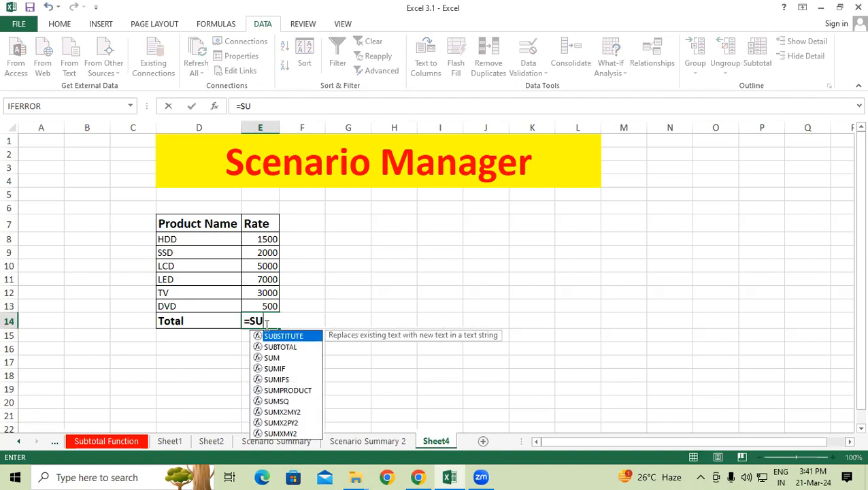
{"action": "type", "text": "M("}
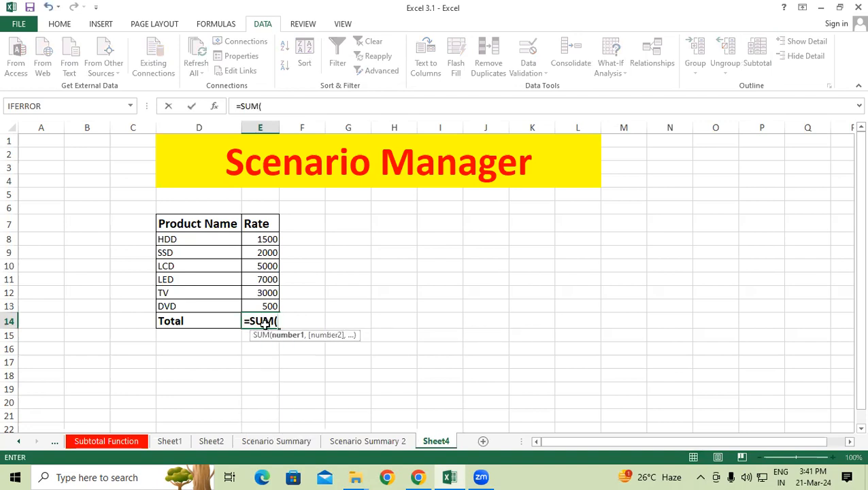
{"action": "key", "text": "Escape"}
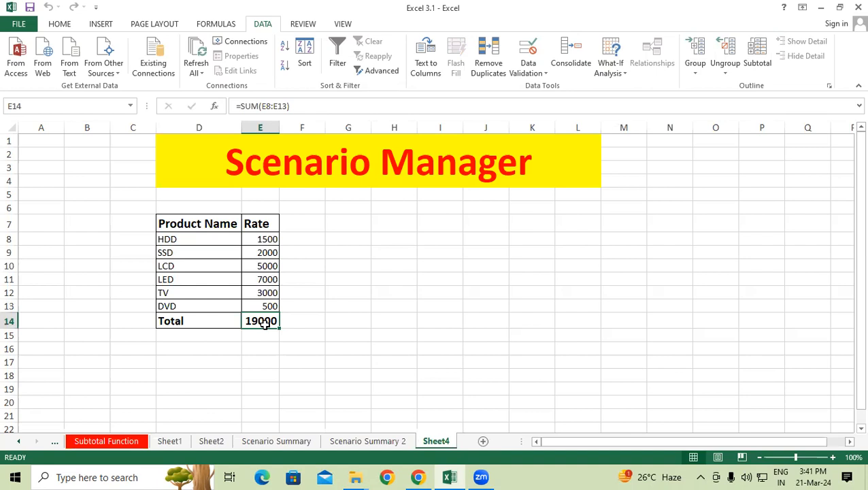
- Open the total formula in E14 to inspect its summed range, accept it as it is, and save the workbook
{"action": "double_click", "coordinate": [265, 323]}
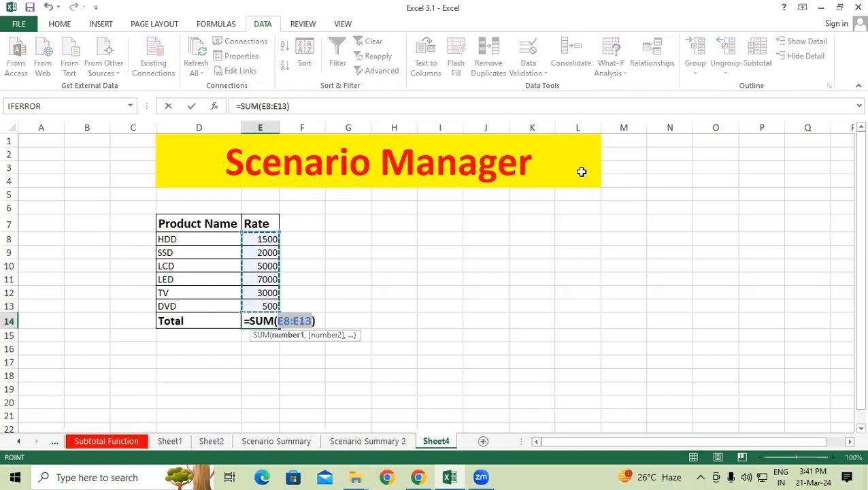
{"action": "key", "text": "Return"}
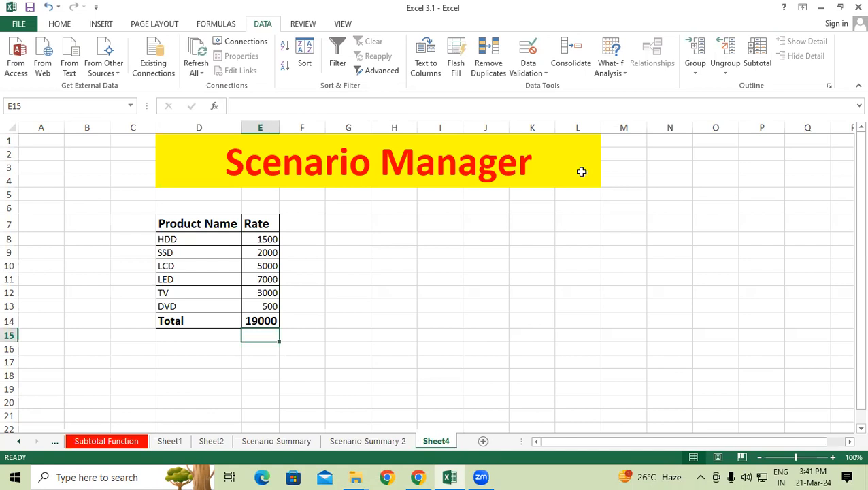
{"action": "key", "text": "ctrl+s"}
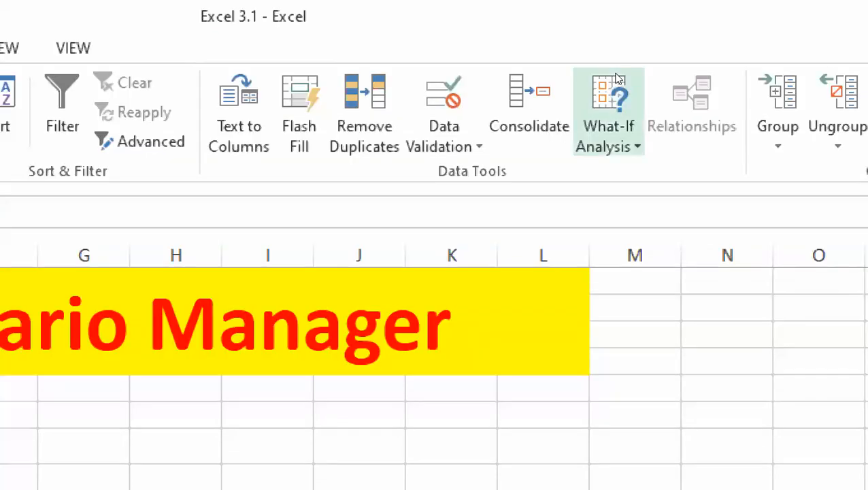
- Open the Scenario Manager to review the Minimum and Maximum scenarios, and close it without changes
{"action": "left_click", "coordinate": [616, 79]}
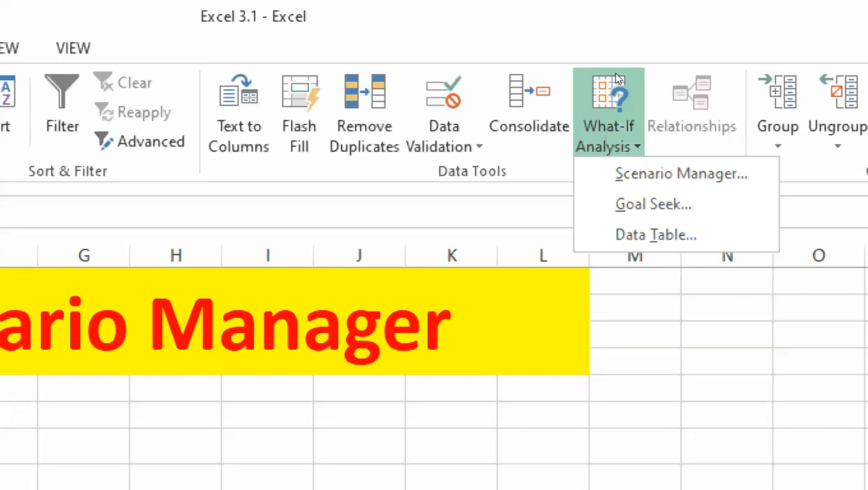
{"action": "left_click", "coordinate": [680, 174]}
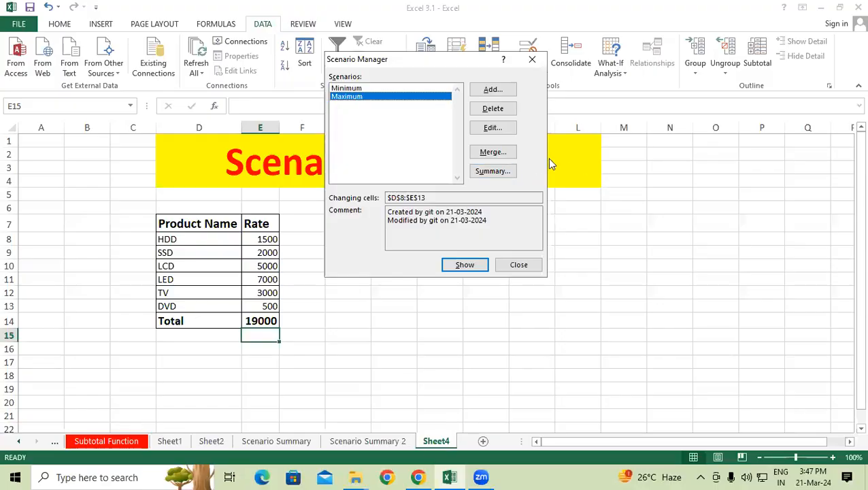
{"action": "left_click", "coordinate": [531, 59]}
{"action": "left_click", "coordinate": [418, 278]}
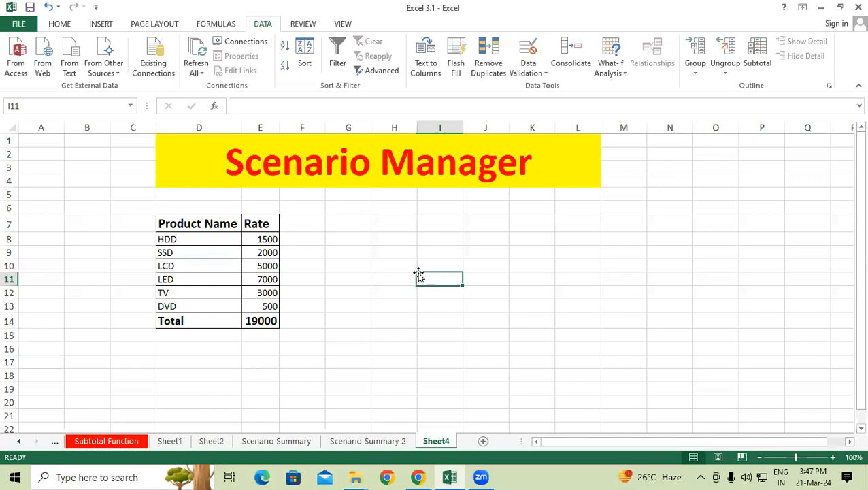
- Add a new worksheet after Sheet4 and merge and center the range E1:K4 for a heading
{"action": "left_click", "coordinate": [483, 441]}
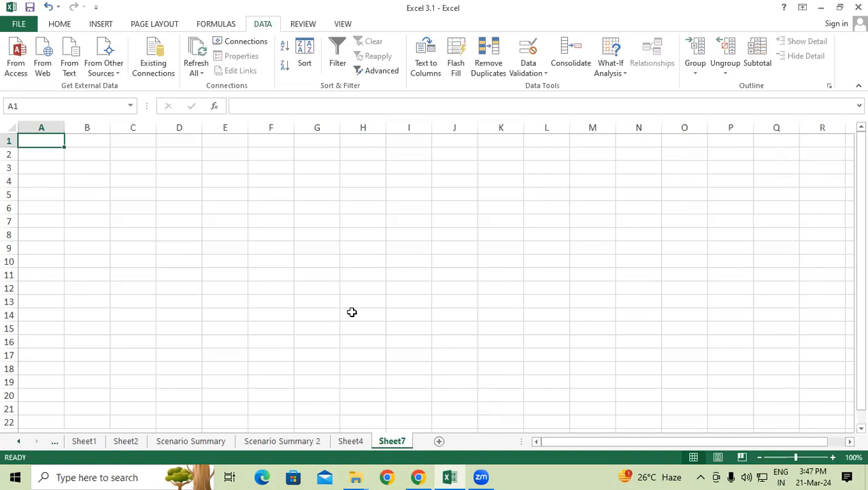
{"action": "left_click_drag", "start_coordinate": [234, 134], "coordinate": [502, 178]}
{"action": "left_click", "coordinate": [60, 24]}
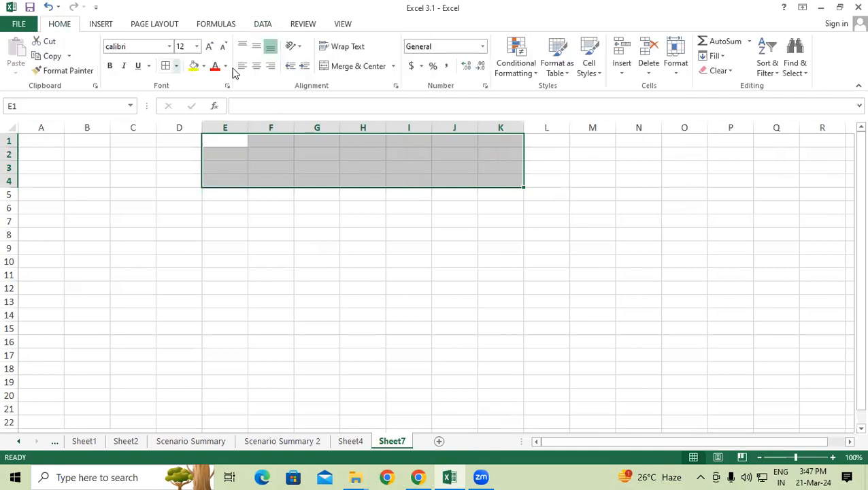
{"action": "left_click", "coordinate": [333, 66]}
- Enter the title "Paste Special" in the merged cell E1, correcting the spelling mistakes
{"action": "type", "text": "P"}
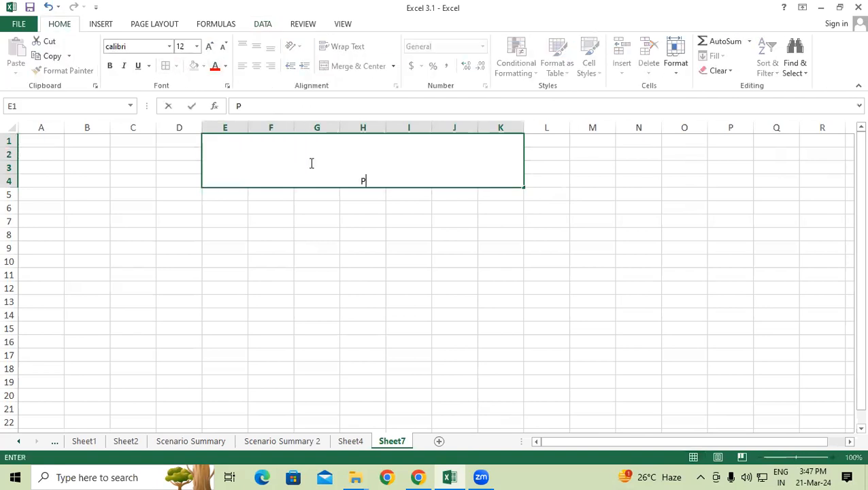
{"action": "type", "text": "aste "}
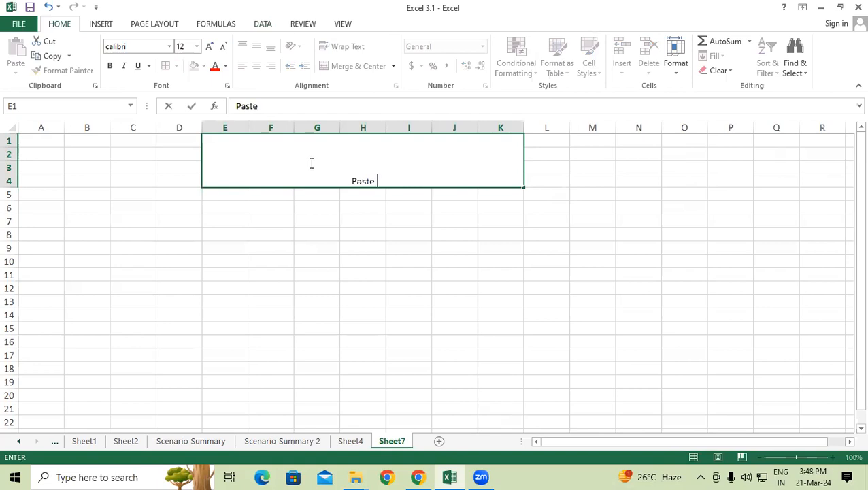
{"action": "type", "text": "Spaciat"}
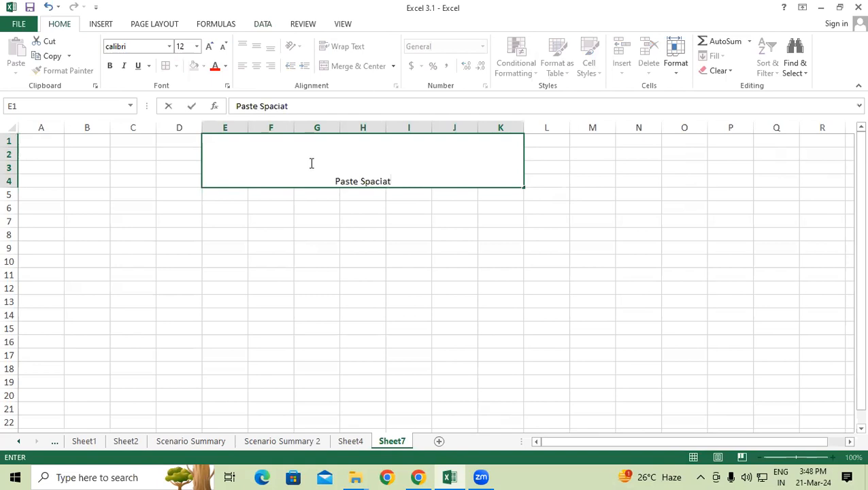
{"action": "left_click_drag", "start_coordinate": [372, 182], "coordinate": [368, 183]}
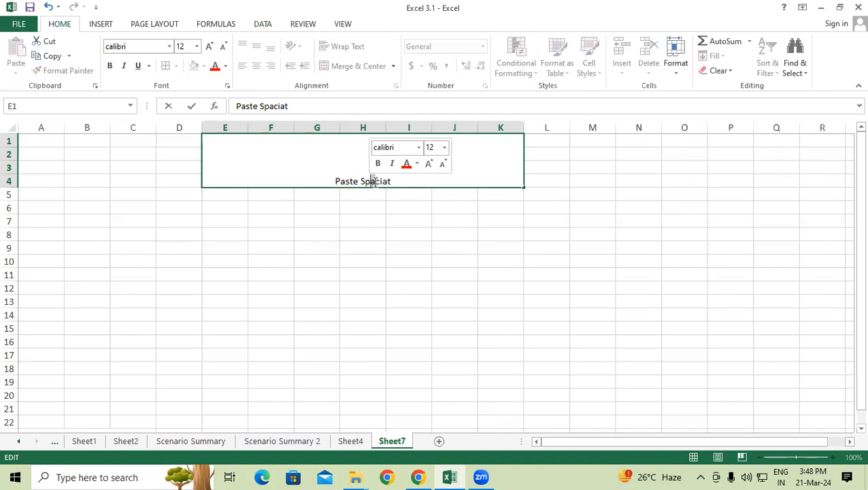
{"action": "type", "text": "e"}
{"action": "left_click", "coordinate": [408, 184]}
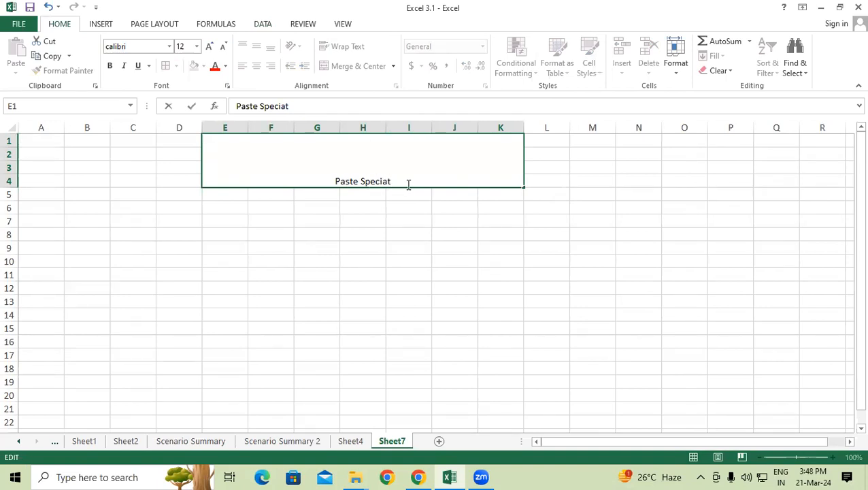
{"action": "key", "text": "BackSpace"}
{"action": "type", "text": "l"}
{"action": "key", "text": "Return"}
{"action": "left_click", "coordinate": [408, 184]}
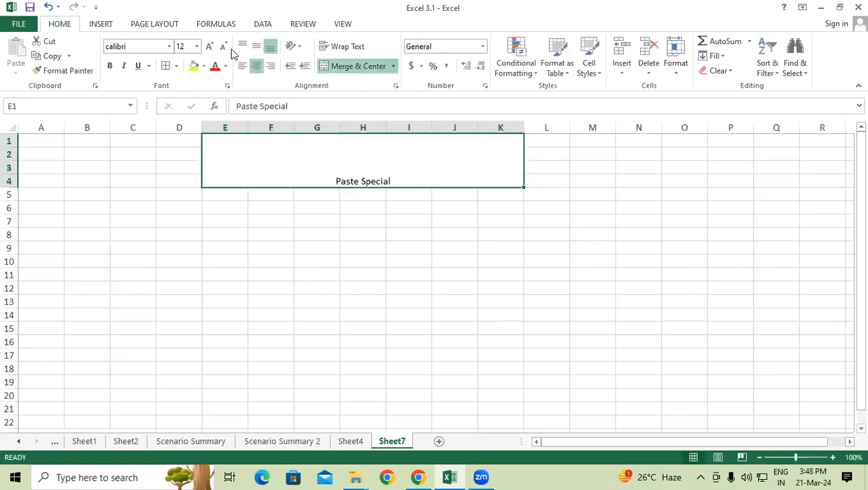
- Format the title at size 36, bold and middle-aligned, with a red font and yellow fill
{"action": "left_click", "coordinate": [211, 46]}
{"action": "left_click", "coordinate": [211, 45]}
{"action": "left_click", "coordinate": [211, 46]}
{"action": "left_click", "coordinate": [211, 46]}
{"action": "left_click", "coordinate": [211, 45]}
{"action": "left_click", "coordinate": [211, 46]}
{"action": "left_click", "coordinate": [211, 46]}
{"action": "left_click", "coordinate": [210, 45]}
{"action": "left_click", "coordinate": [211, 45]}
{"action": "left_click", "coordinate": [110, 65]}
{"action": "left_click", "coordinate": [256, 46]}
{"action": "left_click", "coordinate": [215, 66]}
{"action": "left_click", "coordinate": [194, 66]}
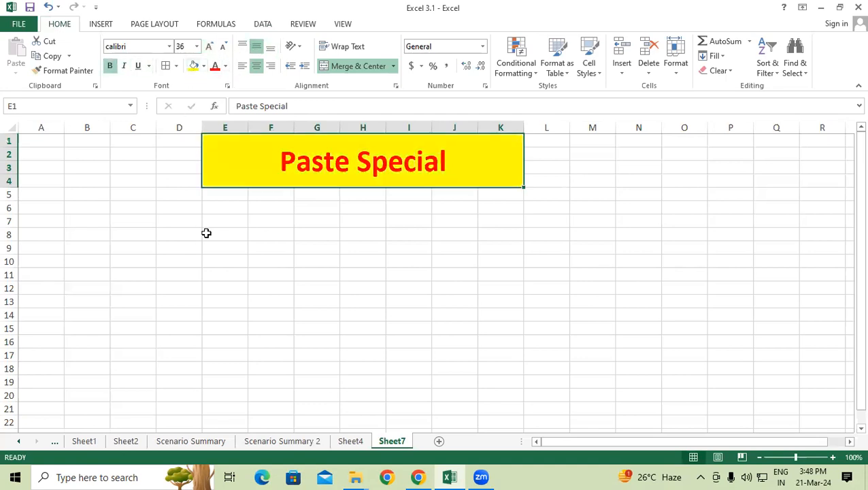
- Enter the formula =RANDBETWEEN(20,80) in cell D7
{"action": "left_click", "coordinate": [206, 232]}
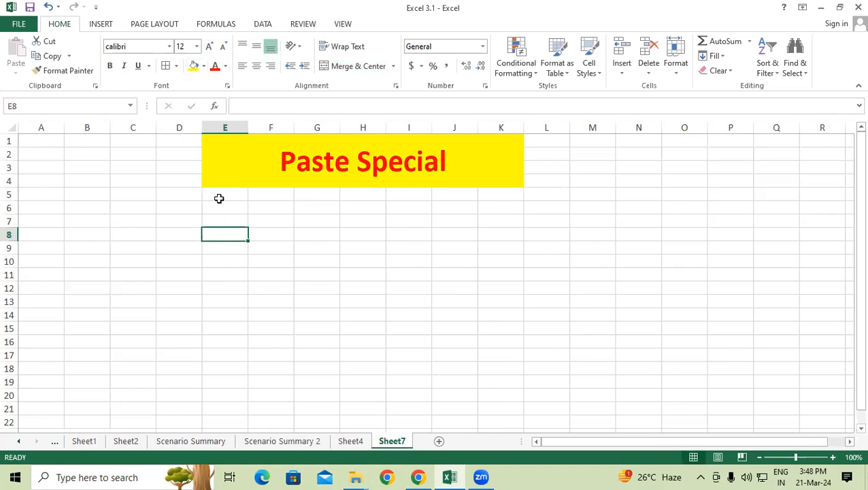
{"action": "left_click", "coordinate": [191, 221]}
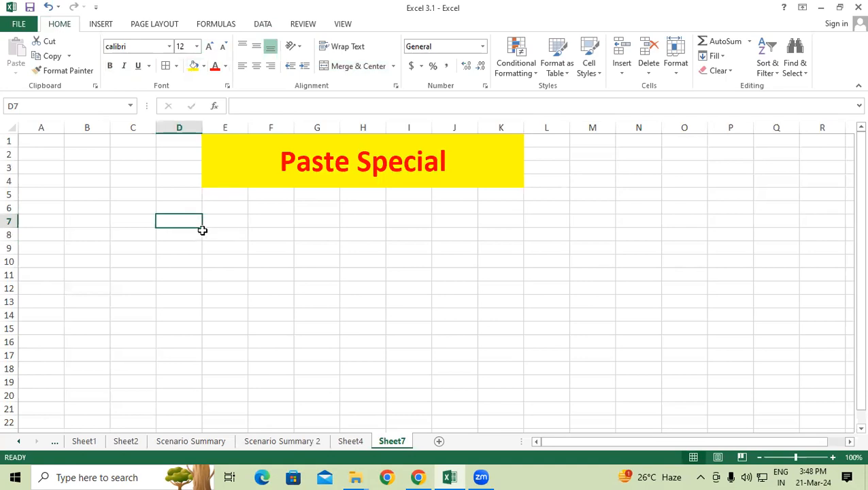
{"action": "type", "text": "=ran"}
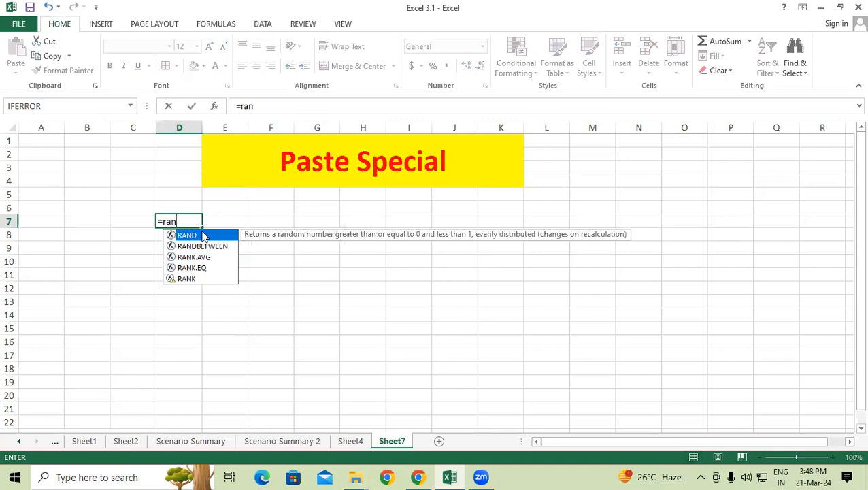
{"action": "type", "text": "s"}
{"action": "key", "text": "BackSpace"}
{"action": "type", "text": "d"}
{"action": "key", "text": "Down"}
{"action": "key", "text": "Tab"}
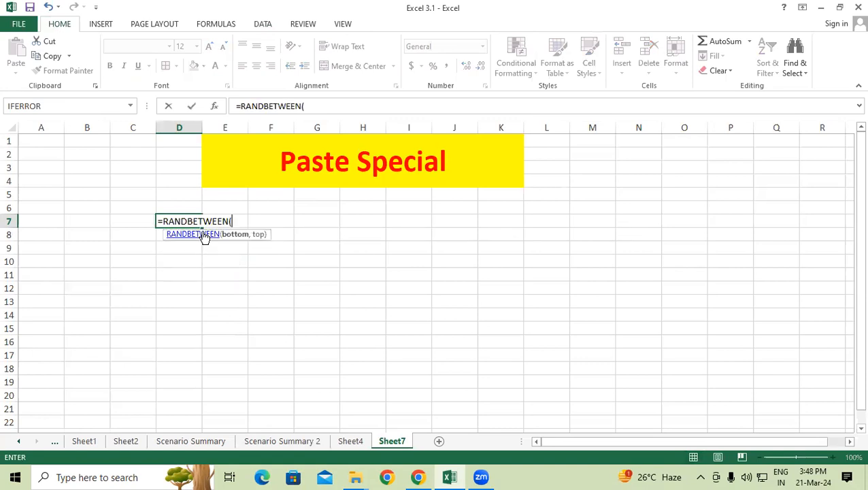
{"action": "type", "text": "20,80"}
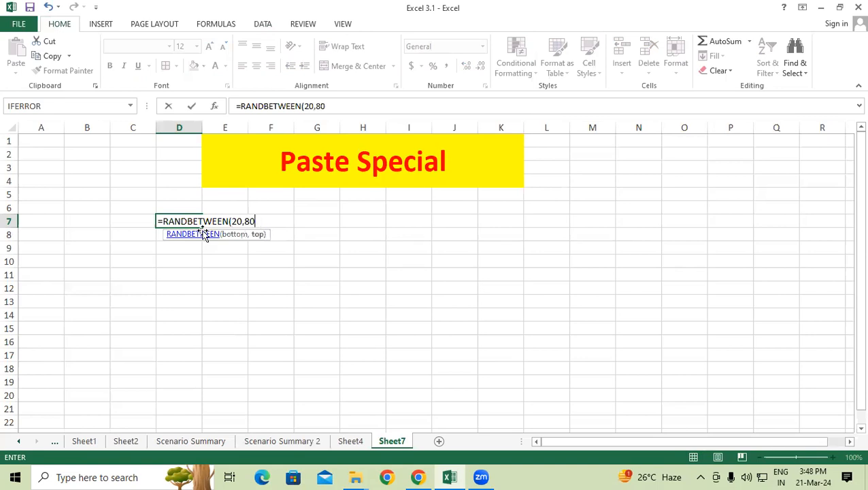
{"action": "key", "text": "Return"}
- Fill the random number formula from D7 across the range D7:I15 and check the formula in the filled cells
{"action": "left_click", "coordinate": [196, 222]}
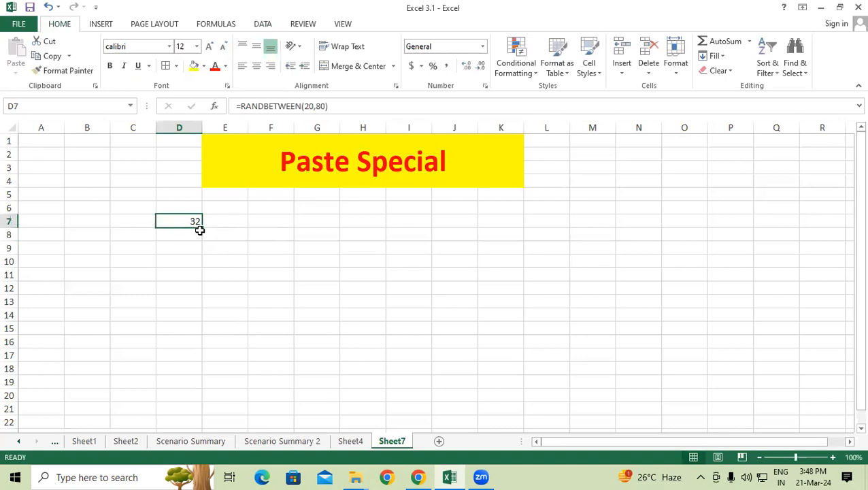
{"action": "left_click_drag", "start_coordinate": [202, 228], "coordinate": [424, 330]}
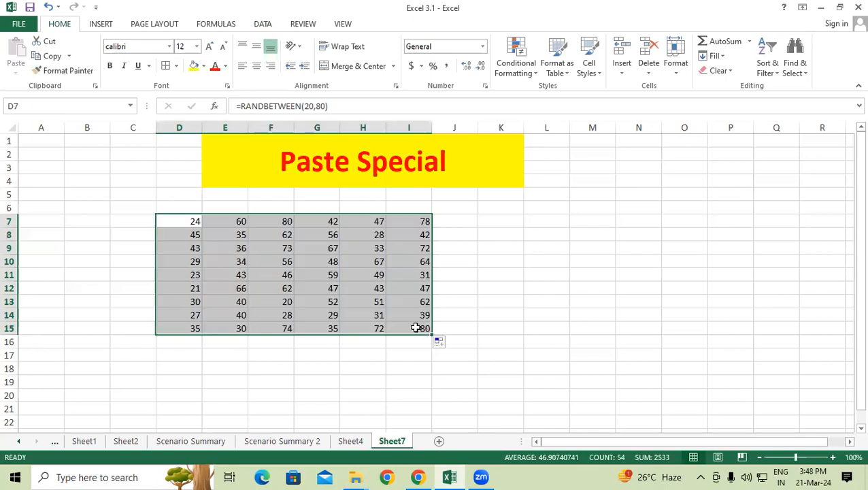
{"action": "left_click", "coordinate": [269, 260]}
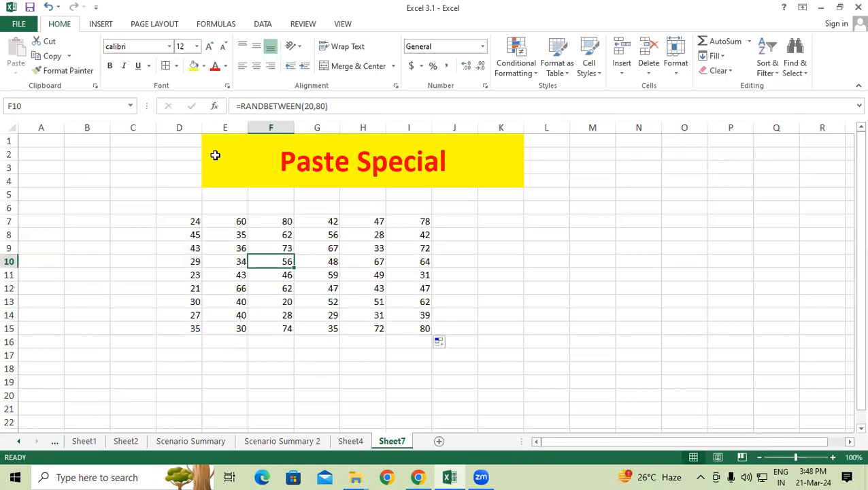
{"action": "left_click", "coordinate": [178, 217]}
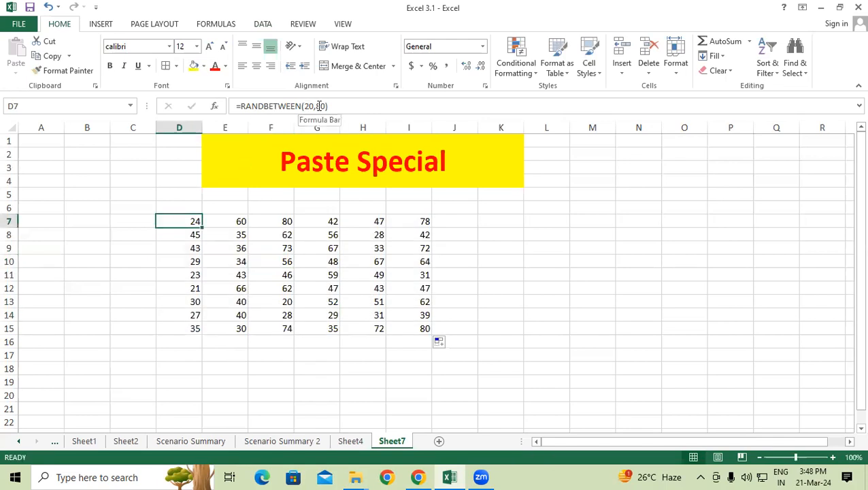
- Open blank cells beside the number grid for editing and leave them empty to recalculate the random numbers
{"action": "left_click", "coordinate": [573, 288]}
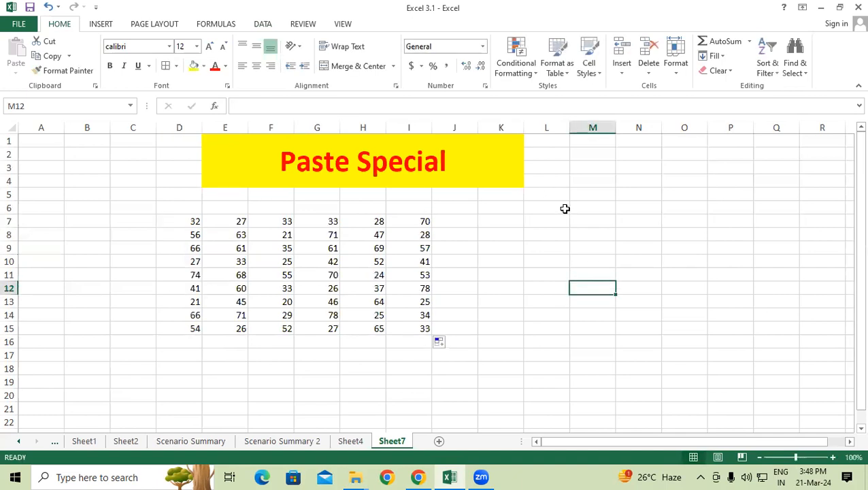
{"action": "left_click", "coordinate": [559, 208]}
{"action": "left_click", "coordinate": [636, 233]}
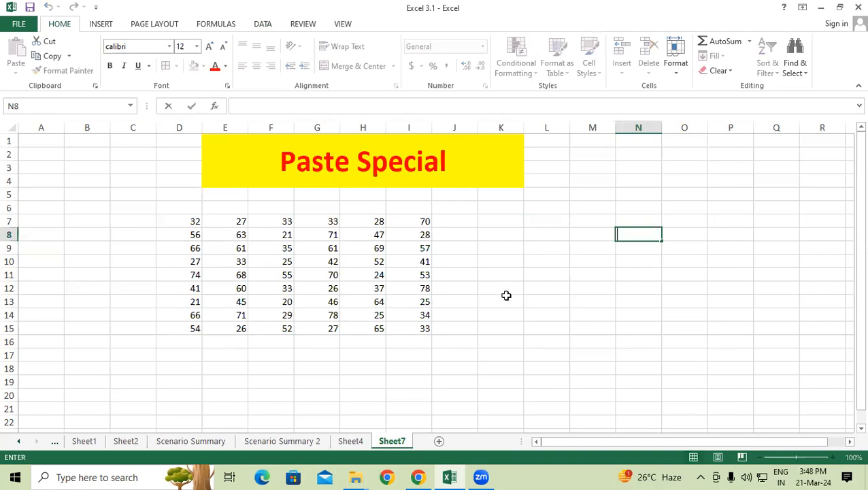
{"action": "left_click", "coordinate": [469, 288]}
{"action": "left_click", "coordinate": [533, 265]}
- Copy the random number grid in D7:I15
{"action": "left_click_drag", "start_coordinate": [184, 226], "coordinate": [408, 326]}
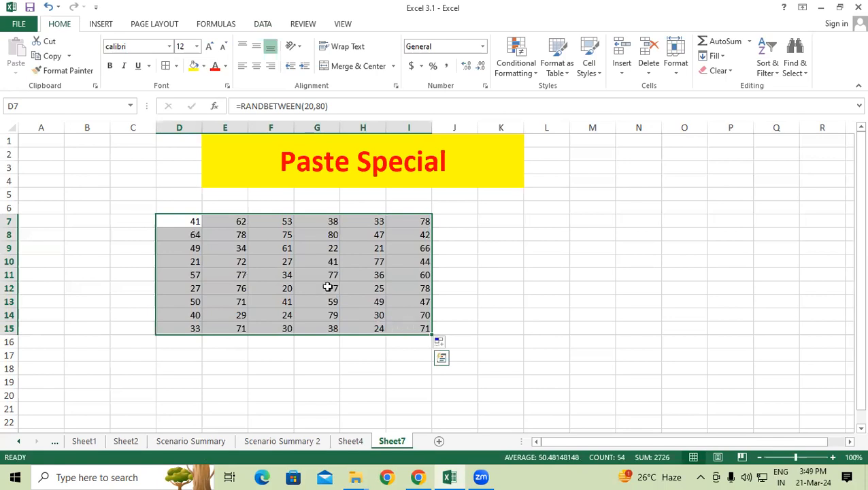
{"action": "right_click", "coordinate": [300, 236]}
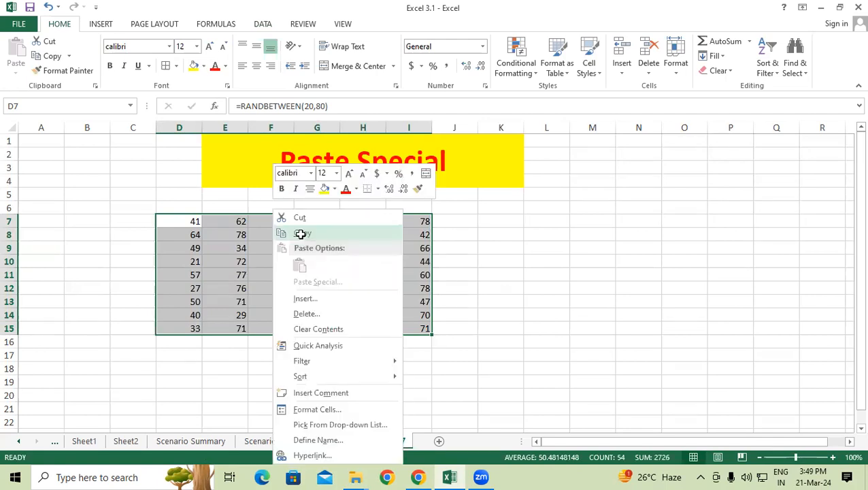
{"action": "left_click", "coordinate": [302, 235]}
- Paste only the formulas over the copied range D7:I15 with Paste Special
{"action": "right_click", "coordinate": [316, 286]}
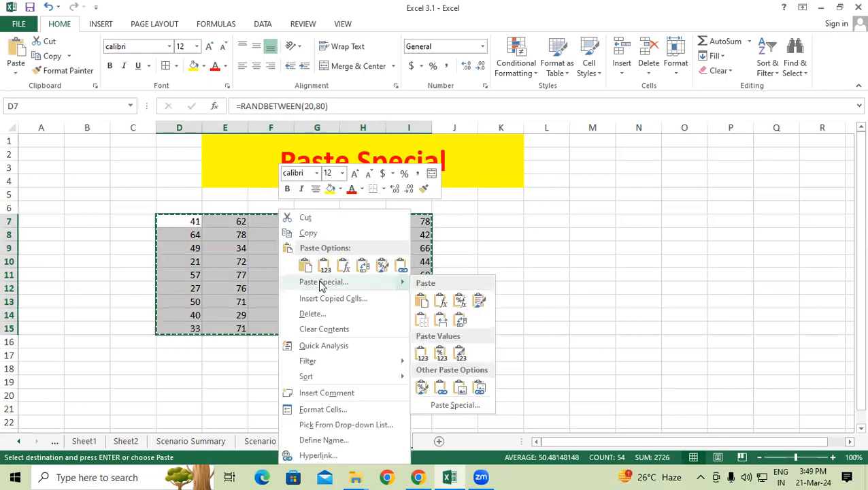
{"action": "left_click", "coordinate": [321, 283]}
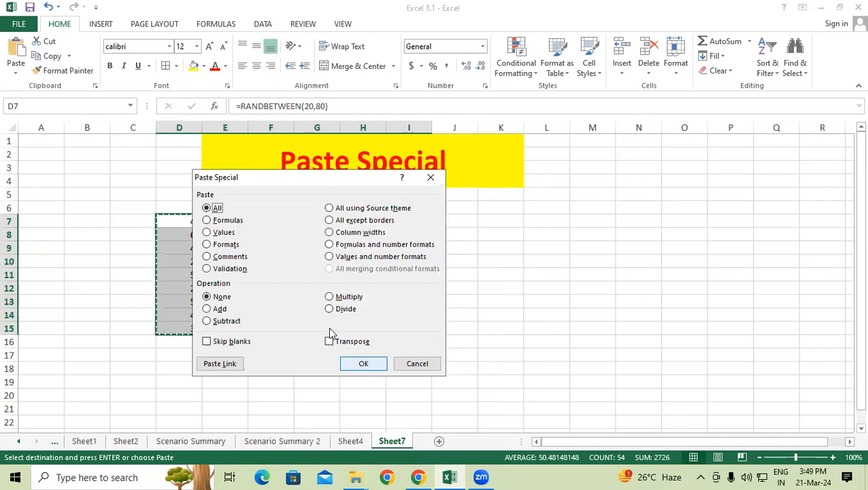
{"action": "left_click", "coordinate": [207, 221]}
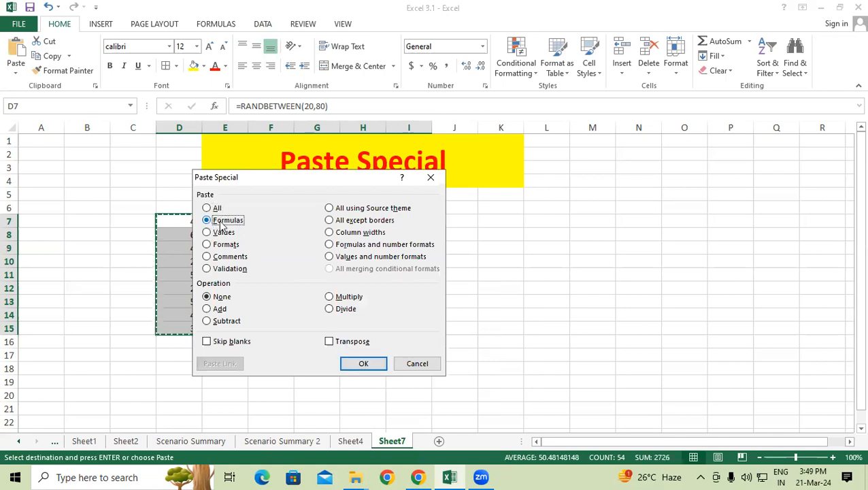
{"action": "left_click", "coordinate": [362, 364]}
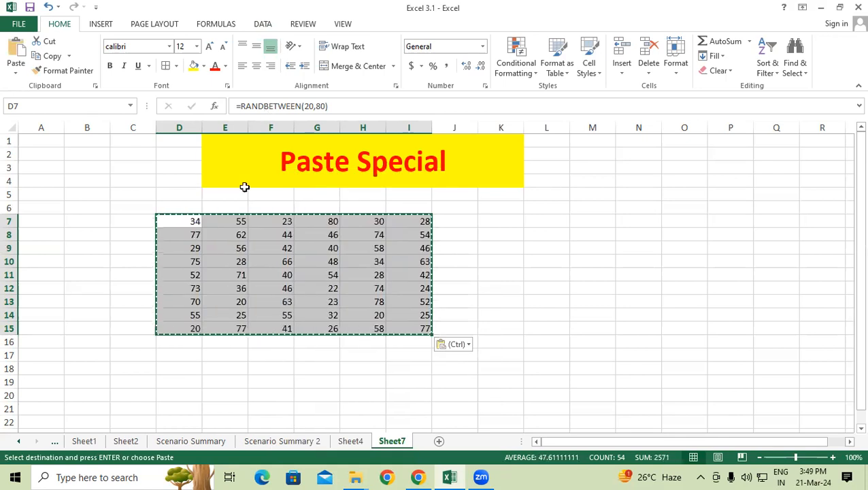
- Replace the formulas in D7:I15 with fixed numbers by pasting the copied grid over itself as values only
{"action": "right_click", "coordinate": [228, 266]}
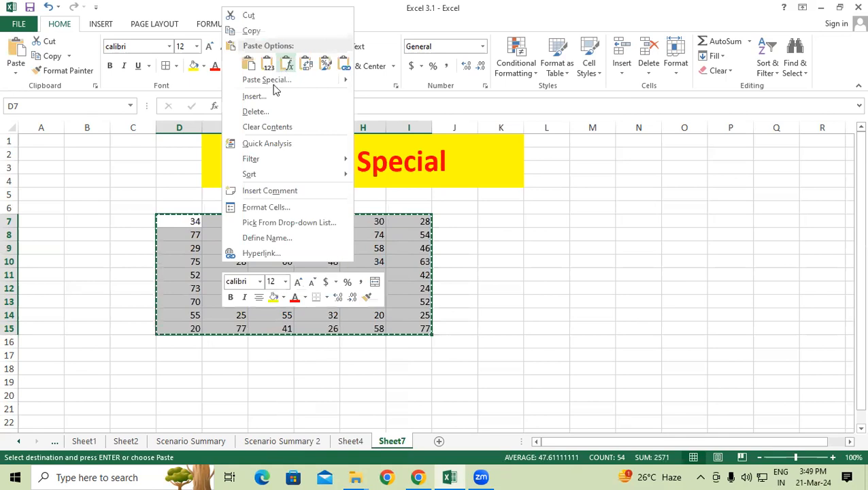
{"action": "left_click", "coordinate": [274, 81]}
{"action": "left_click", "coordinate": [167, 64]}
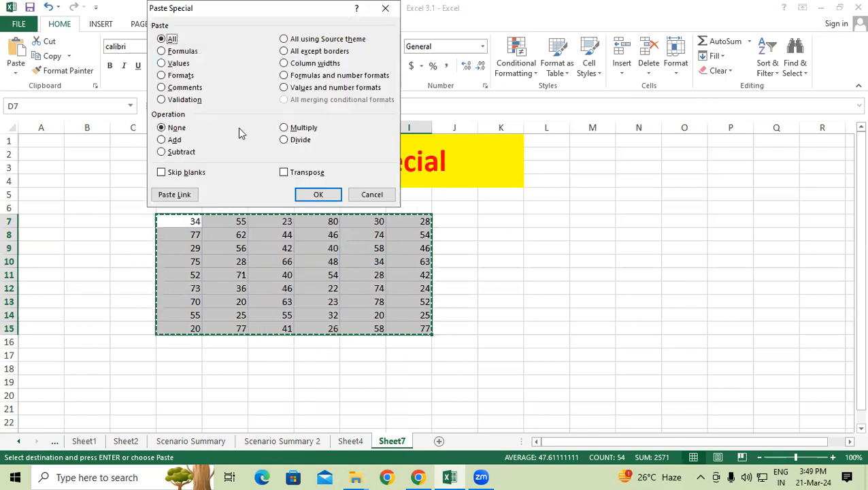
{"action": "left_click", "coordinate": [315, 195]}
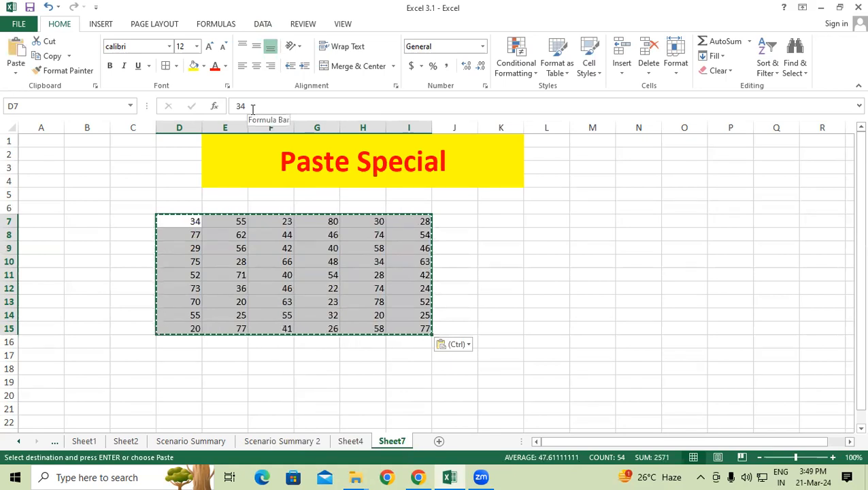
{"action": "key", "text": "Escape"}
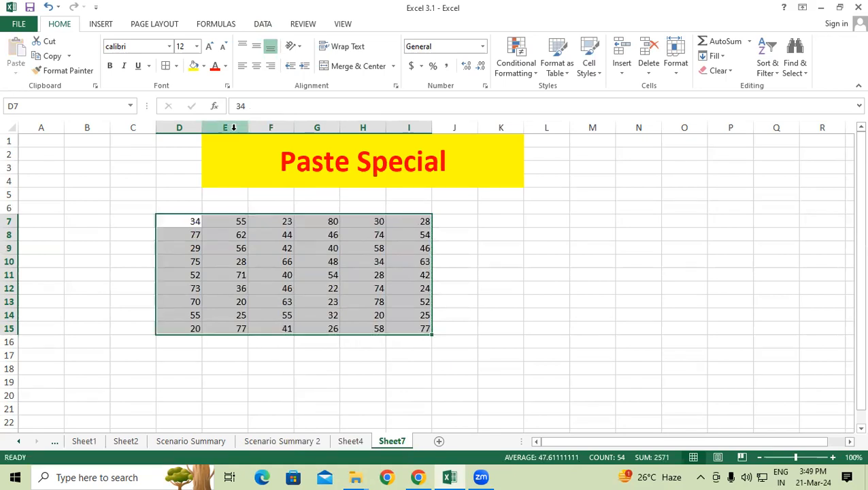
- Format the number grid D7:I15 with borders, a yellow fill and a bold red font at size 14
{"action": "left_click", "coordinate": [193, 67]}
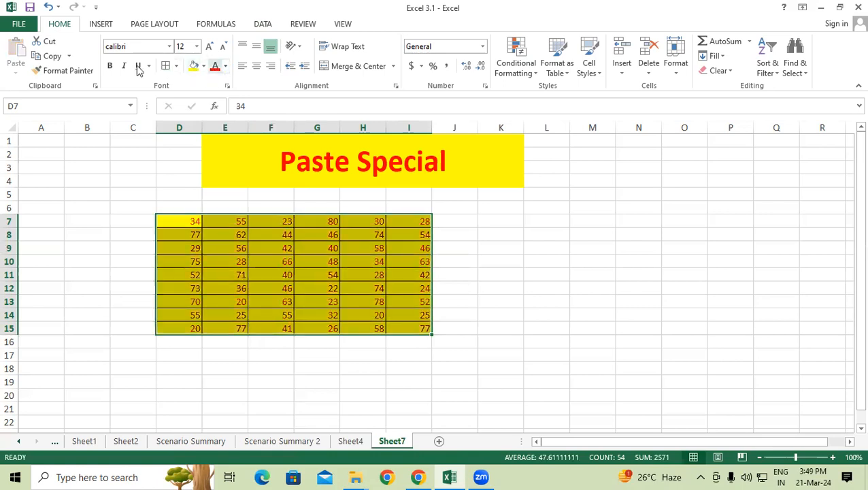
{"action": "left_click", "coordinate": [109, 65]}
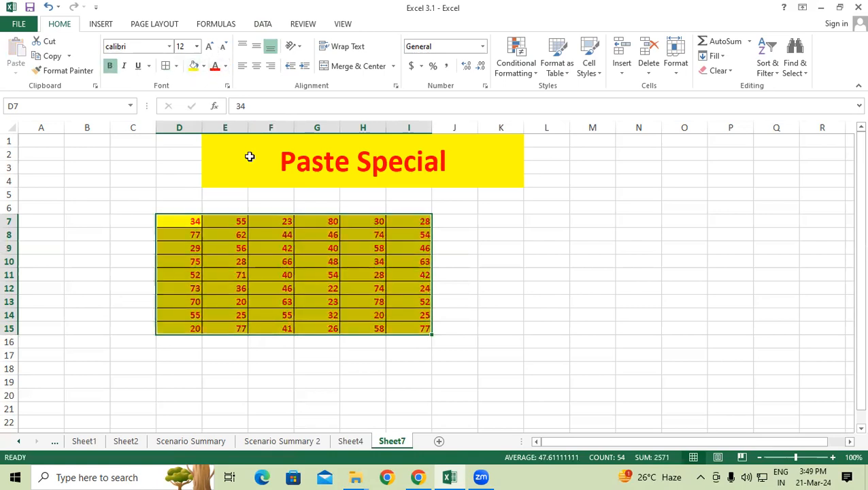
{"action": "key", "text": "ctrl+shift+period"}
{"action": "left_click", "coordinate": [301, 236]}
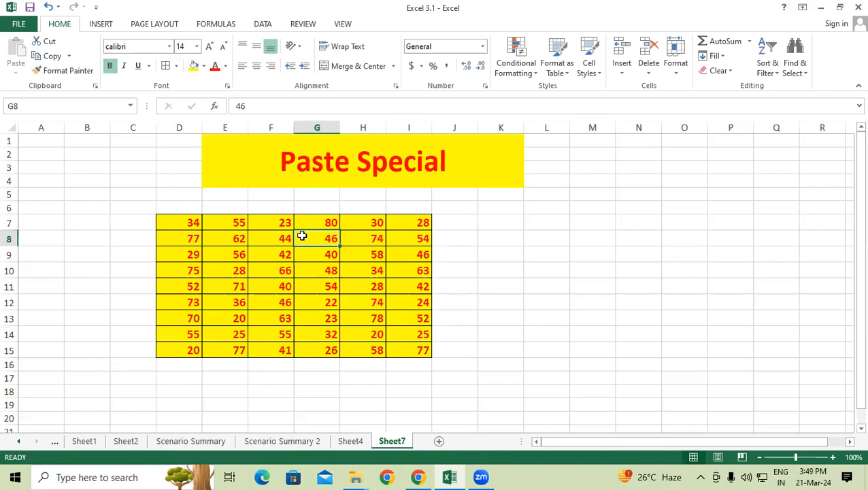
- Copy the formatted grid D7:I15 and paste only its values starting at cell L7 with Paste Special
{"action": "left_click_drag", "start_coordinate": [199, 222], "coordinate": [401, 348]}
{"action": "right_click", "coordinate": [358, 265]}
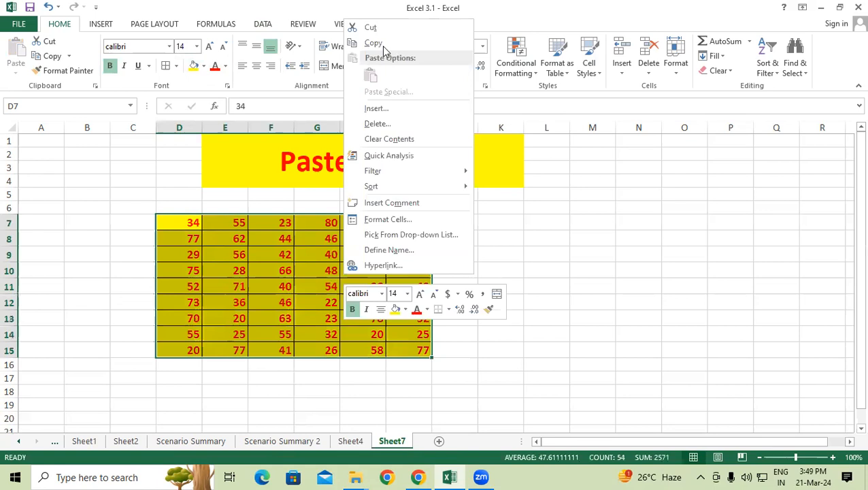
{"action": "left_click", "coordinate": [372, 42]}
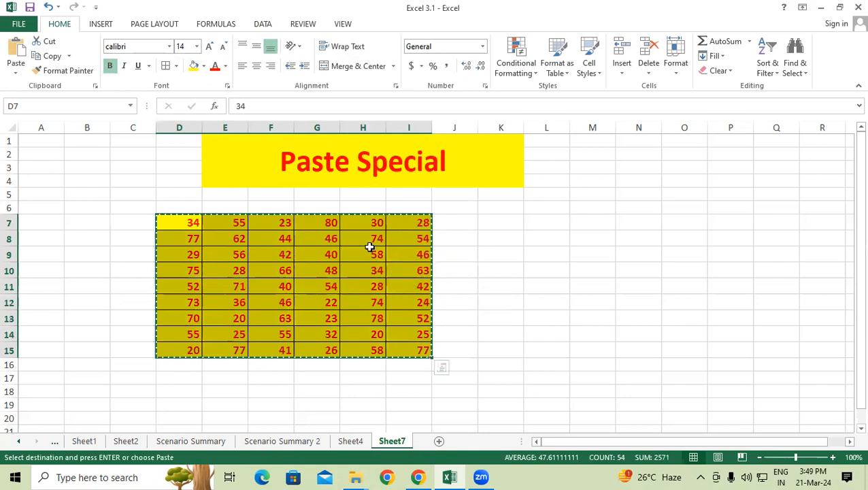
{"action": "left_click", "coordinate": [532, 227]}
{"action": "right_click", "coordinate": [531, 228]}
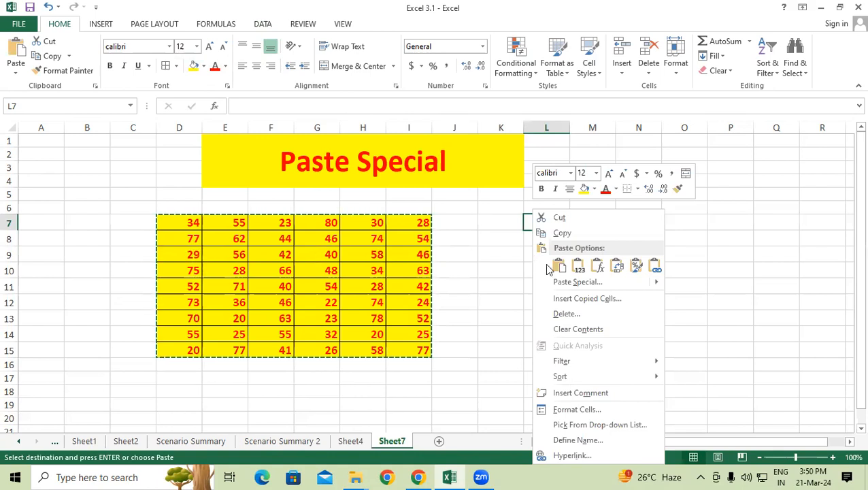
{"action": "left_click", "coordinate": [562, 281]}
{"action": "left_click", "coordinate": [467, 233]}
{"action": "left_click", "coordinate": [604, 362]}
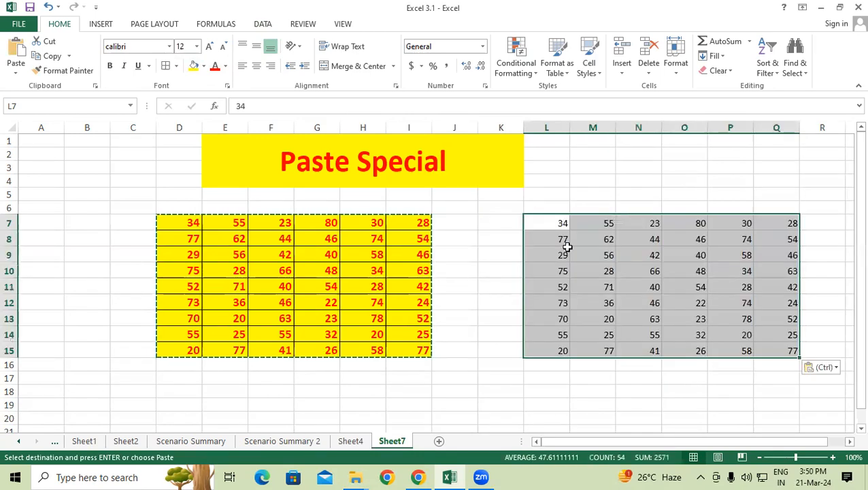
{"action": "scroll", "coordinate": [495, 294], "scroll_direction": "down", "scroll_amount": 1}
{"action": "left_click", "coordinate": [496, 292]}
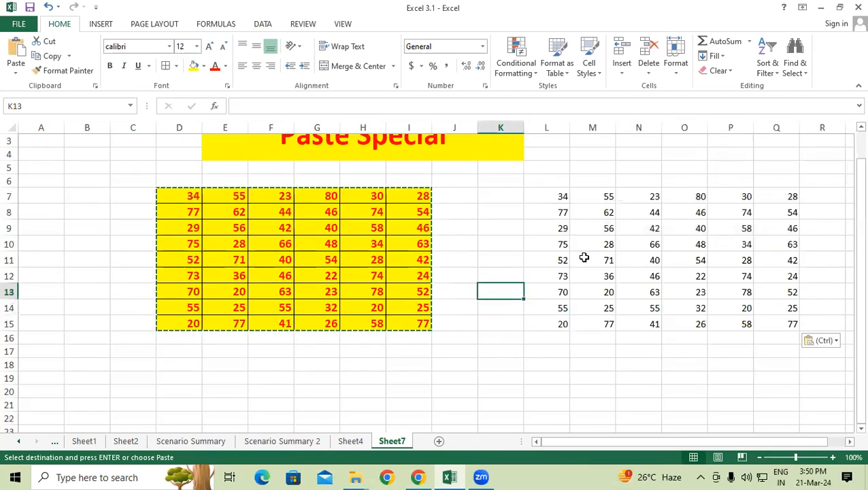
- Paste only the formats of the copied grid starting at cell D18 with Paste Special
{"action": "scroll", "coordinate": [583, 257], "scroll_direction": "down", "scroll_amount": 2}
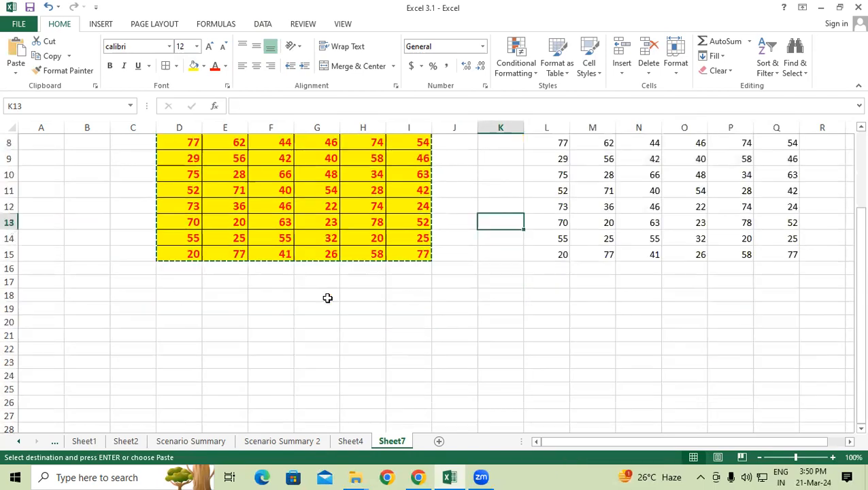
{"action": "right_click", "coordinate": [174, 296]}
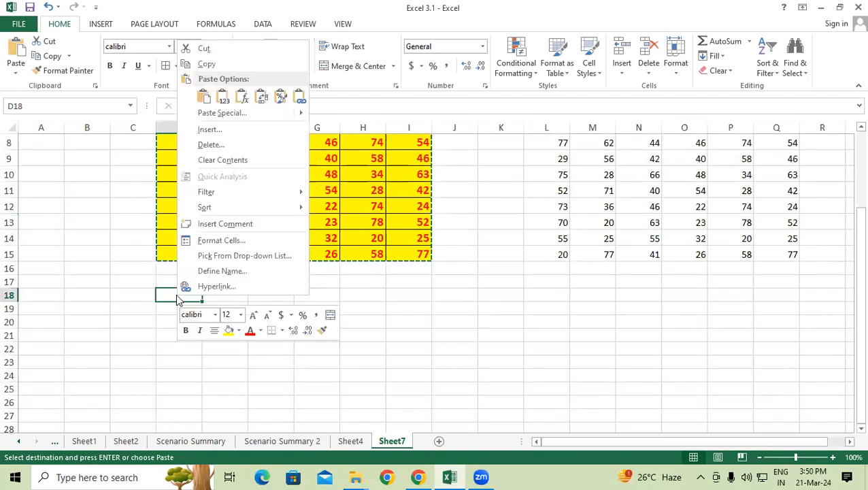
{"action": "left_click", "coordinate": [220, 113]}
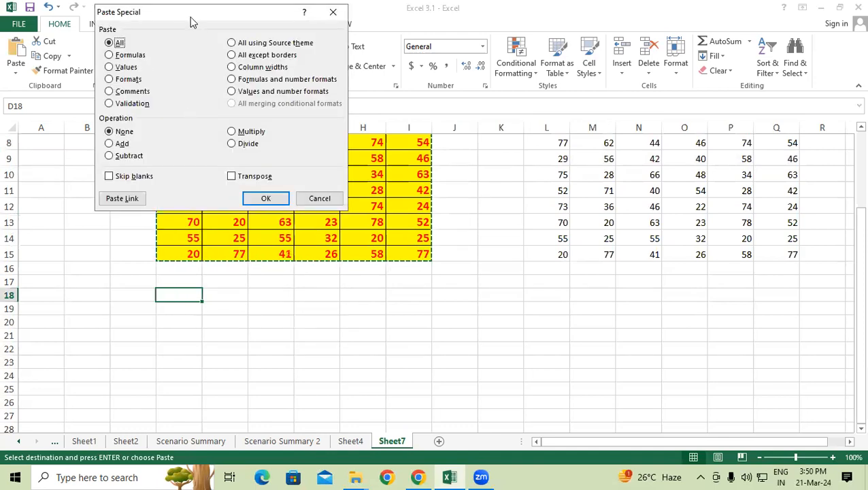
{"action": "left_click_drag", "start_coordinate": [189, 19], "coordinate": [475, 99]}
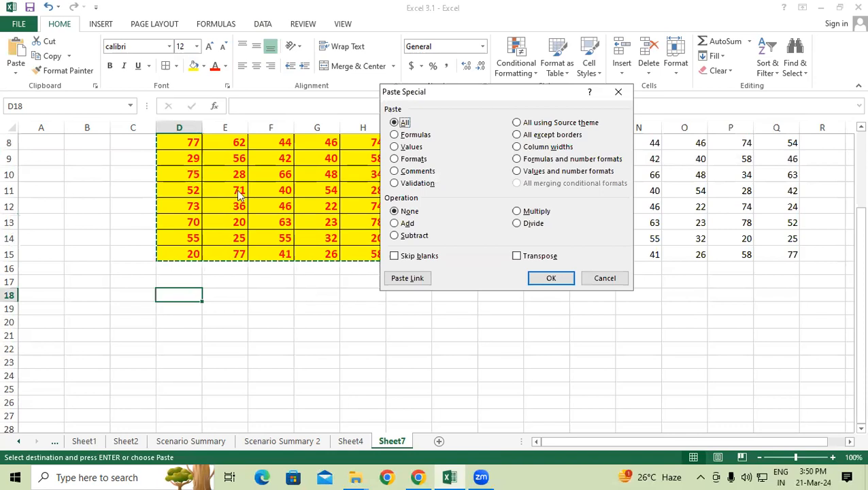
{"action": "left_click", "coordinate": [394, 159]}
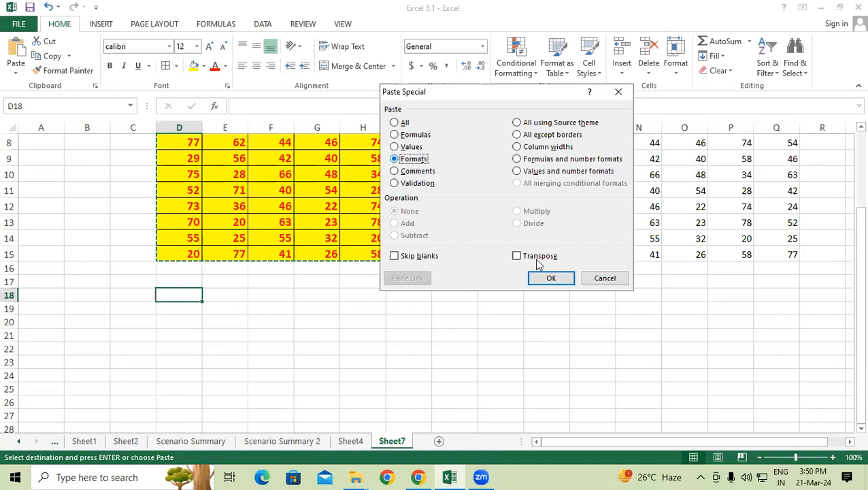
{"action": "left_click", "coordinate": [548, 277]}
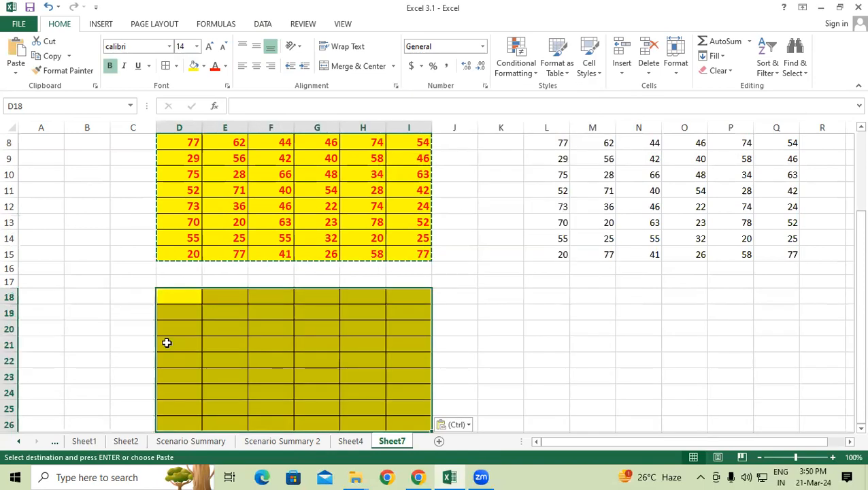
{"action": "scroll", "coordinate": [174, 285], "scroll_direction": "down", "scroll_amount": 1}
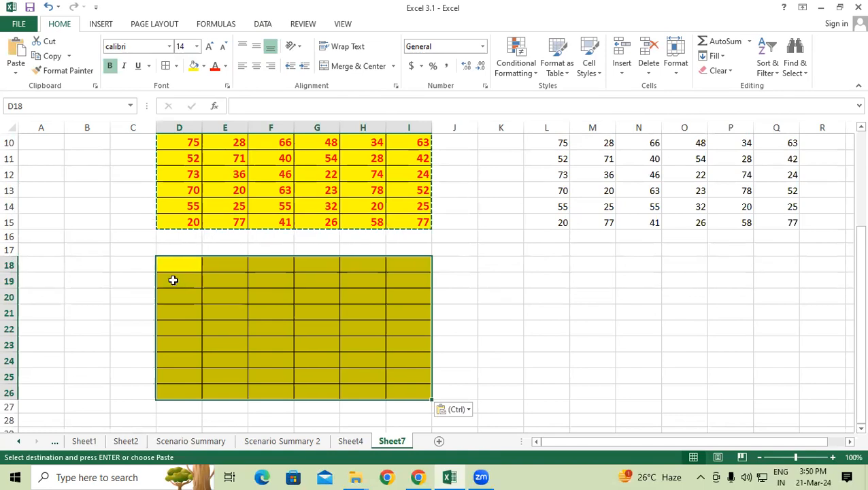
{"action": "scroll", "coordinate": [555, 268], "scroll_direction": "down", "scroll_amount": 1}
{"action": "scroll", "coordinate": [229, 212], "scroll_direction": "up", "scroll_amount": 4}
- Insert a comment with the text "hold" on cell E11
{"action": "left_click", "coordinate": [229, 210]}
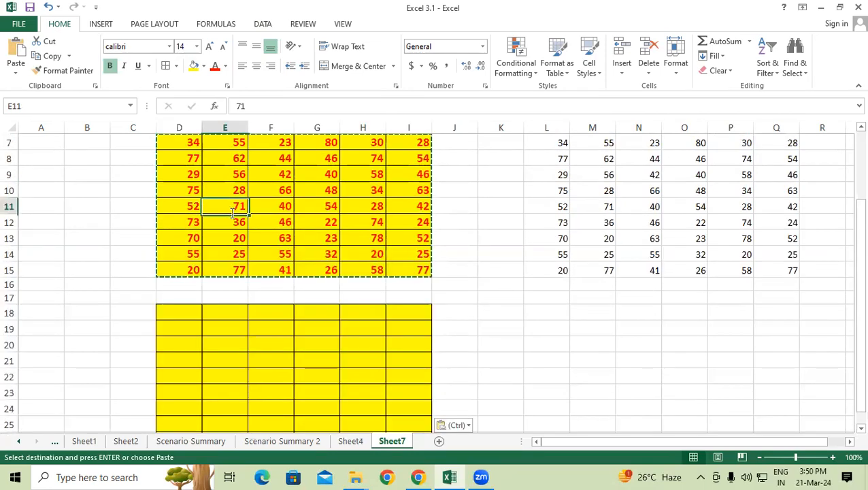
{"action": "double_click", "coordinate": [222, 207]}
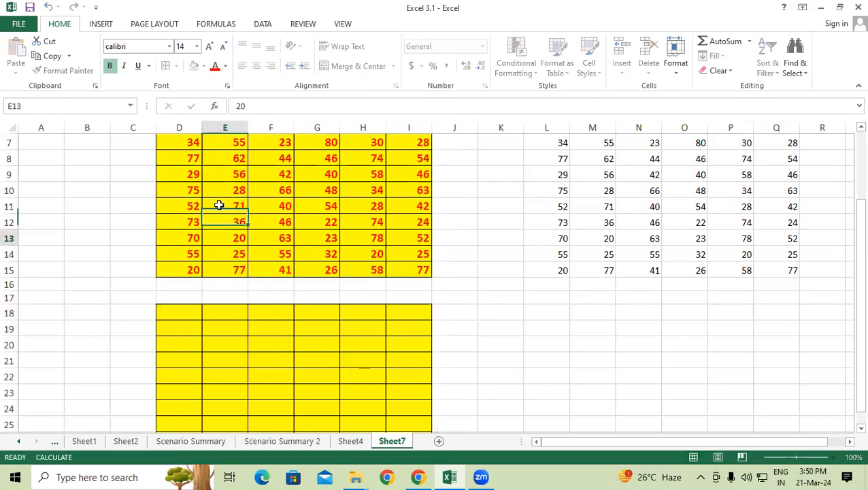
{"action": "key", "text": "Escape"}
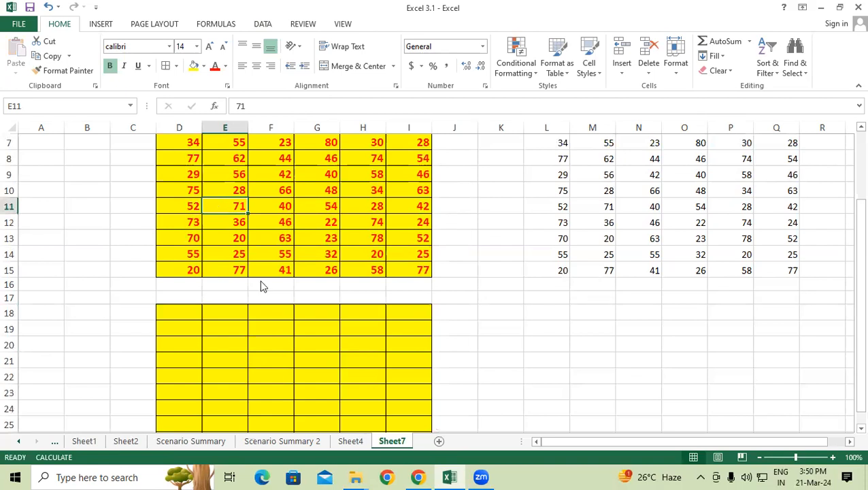
{"action": "right_click", "coordinate": [222, 206]}
{"action": "left_click", "coordinate": [272, 389]}
{"action": "type", "text": "hold"}
{"action": "left_click", "coordinate": [259, 259]}
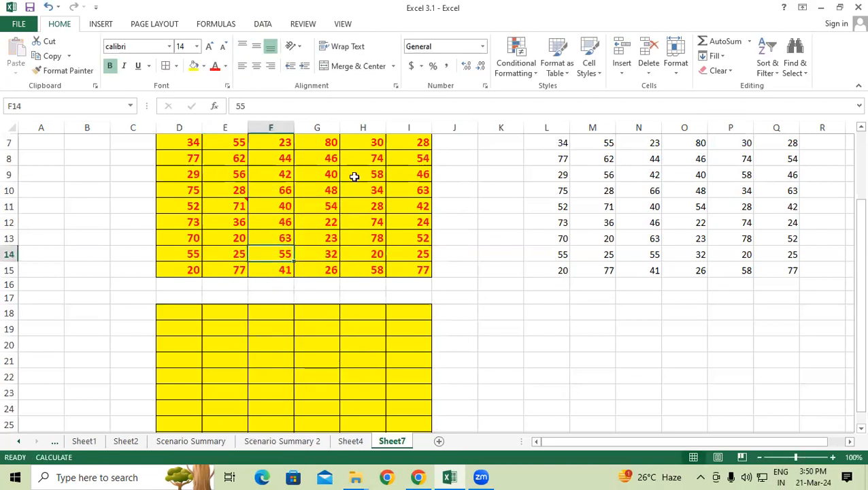
{"action": "left_click", "coordinate": [354, 177]}
{"action": "right_click", "coordinate": [353, 177]}
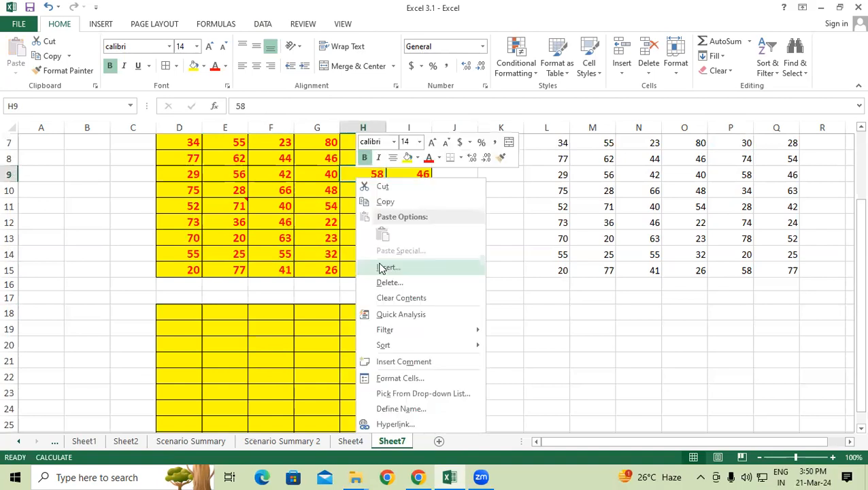
{"action": "left_click", "coordinate": [384, 267]}
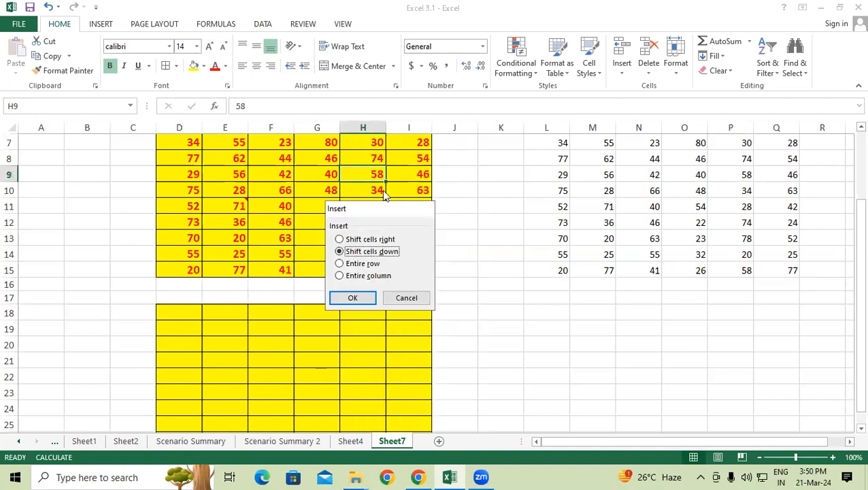
{"action": "left_click", "coordinate": [406, 297]}
- Insert a comment with the text "db v sgn" on cell H9
{"action": "right_click", "coordinate": [372, 174]}
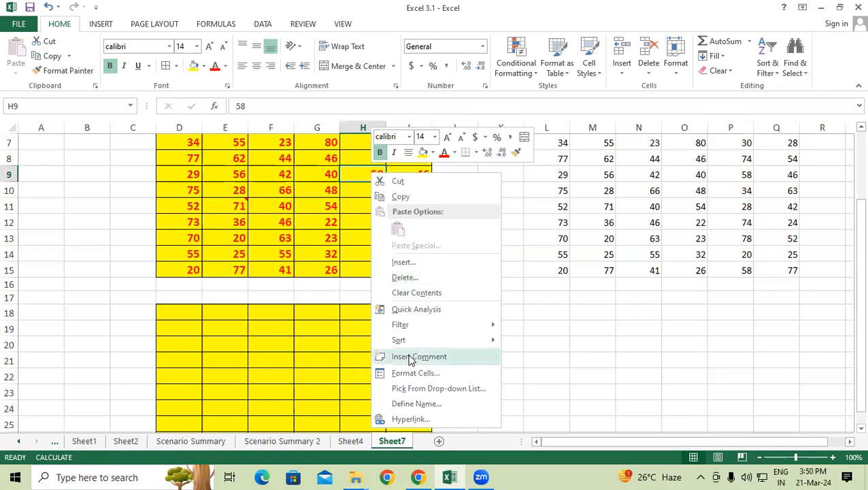
{"action": "left_click", "coordinate": [410, 356]}
{"action": "type", "text": "db v sgn"}
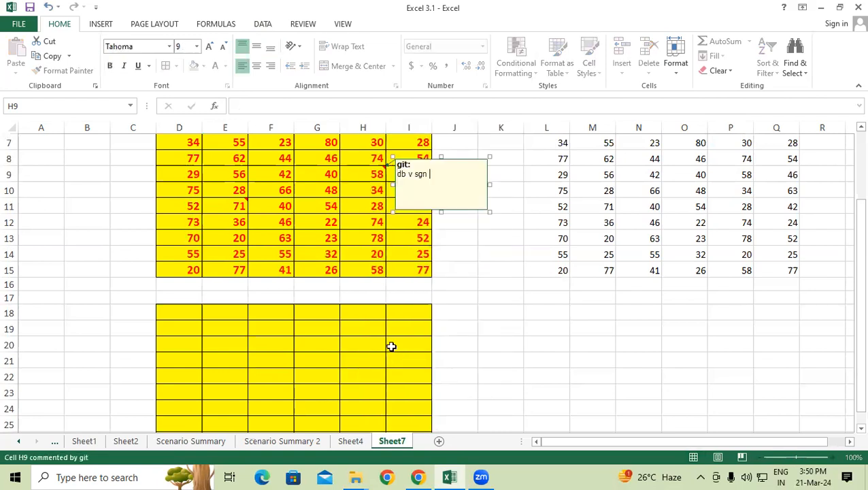
{"action": "left_click", "coordinate": [347, 253]}
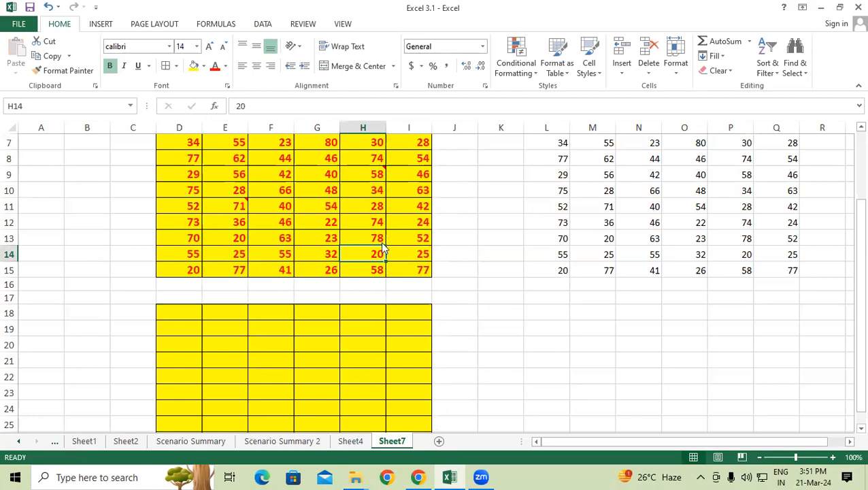
- Insert a comment with the text "cvdghc dncsaw n" on cell H13
{"action": "right_click", "coordinate": [381, 241]}
{"action": "left_click", "coordinate": [398, 392]}
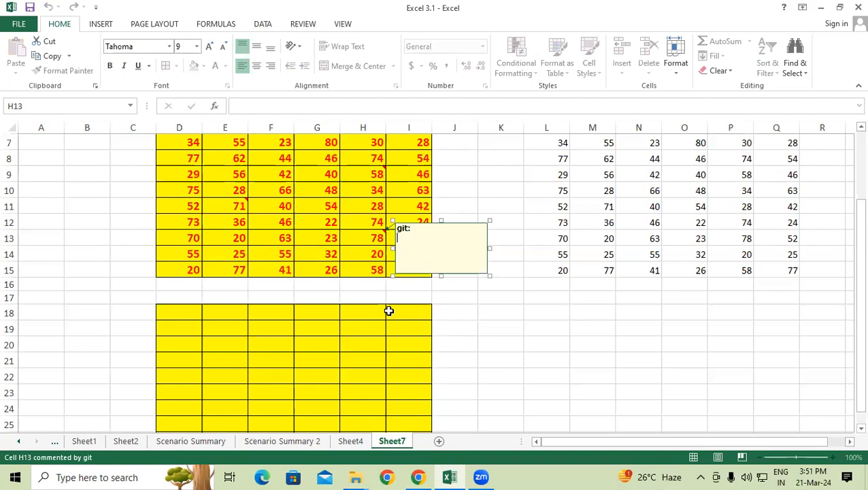
{"action": "type", "text": "cvdghc dncsaw n"}
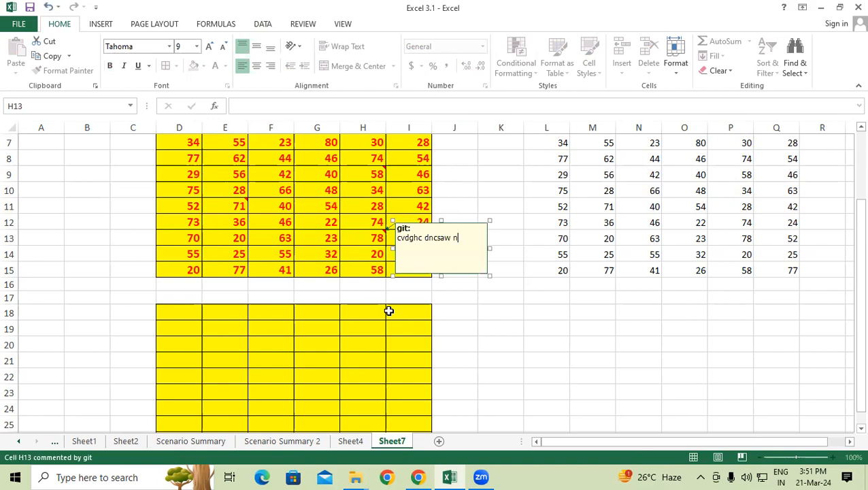
{"action": "left_click", "coordinate": [283, 235]}
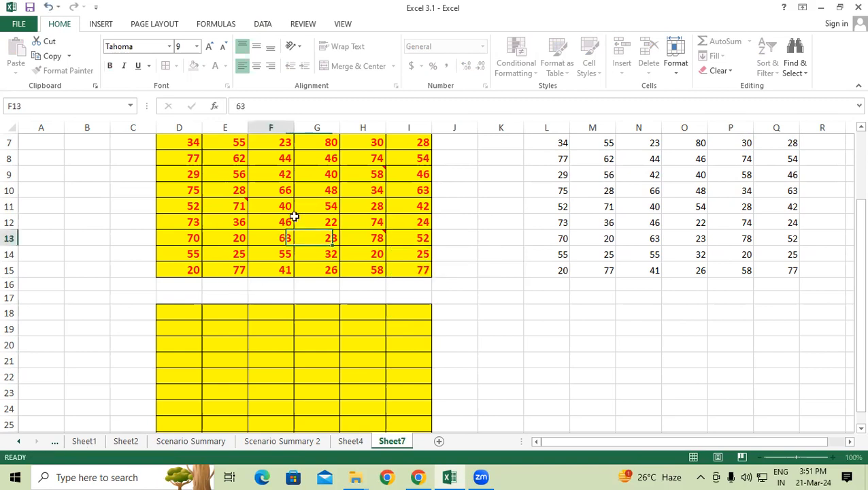
{"action": "left_click", "coordinate": [304, 207]}
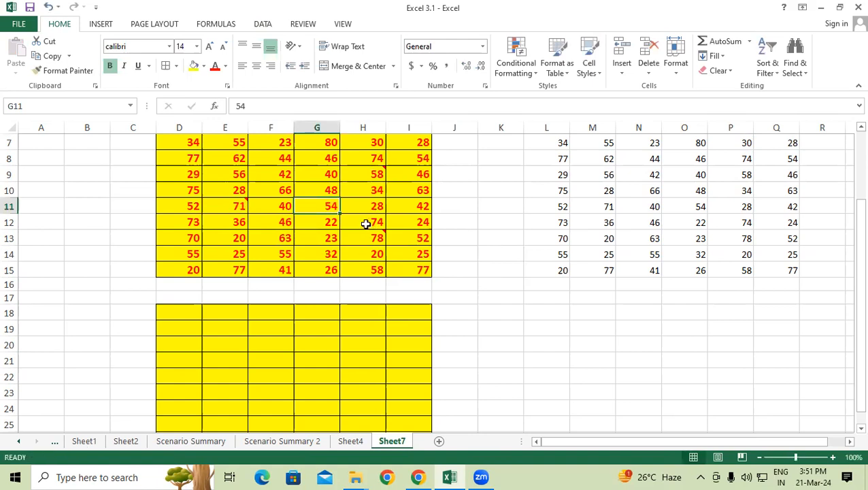
- Copy the formatted grid D7:I15 and paste only its comments starting at cell L17 with Paste Special
{"action": "scroll", "coordinate": [251, 198], "scroll_direction": "up", "scroll_amount": 1}
{"action": "left_click_drag", "start_coordinate": [189, 190], "coordinate": [407, 304]}
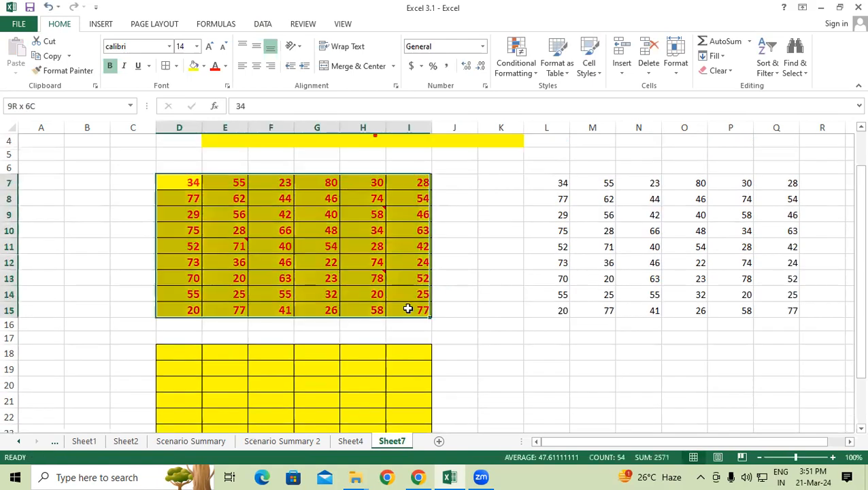
{"action": "right_click", "coordinate": [405, 270]}
{"action": "key", "text": "ctrl+c"}
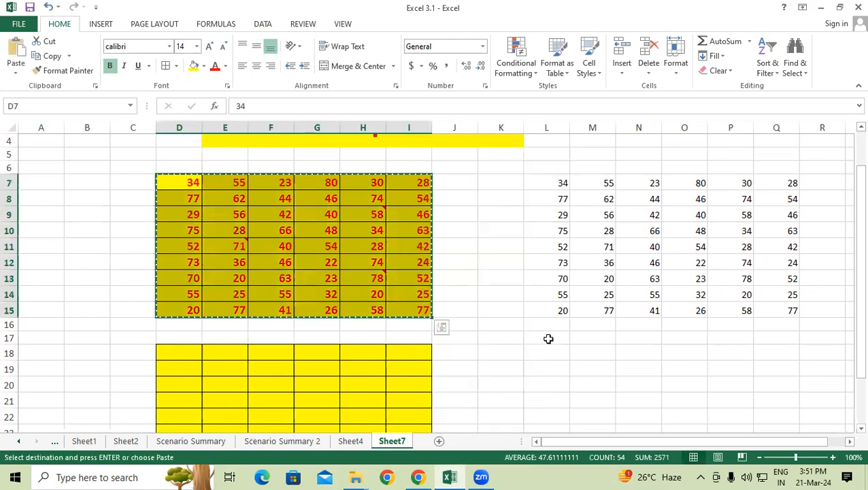
{"action": "left_click", "coordinate": [546, 338]}
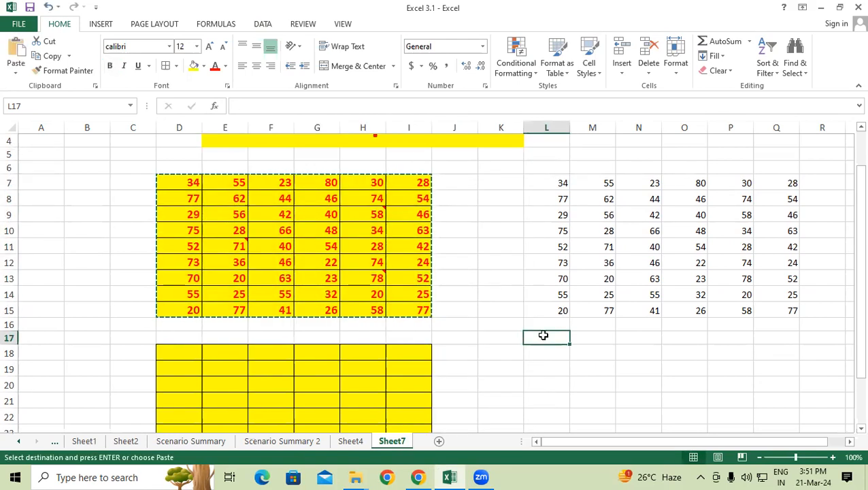
{"action": "right_click", "coordinate": [543, 335]}
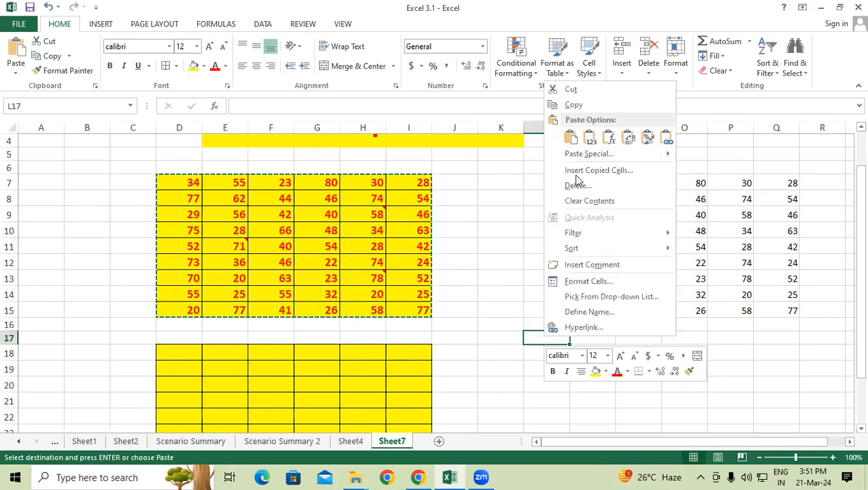
{"action": "mouse_move", "coordinate": [580, 159]}
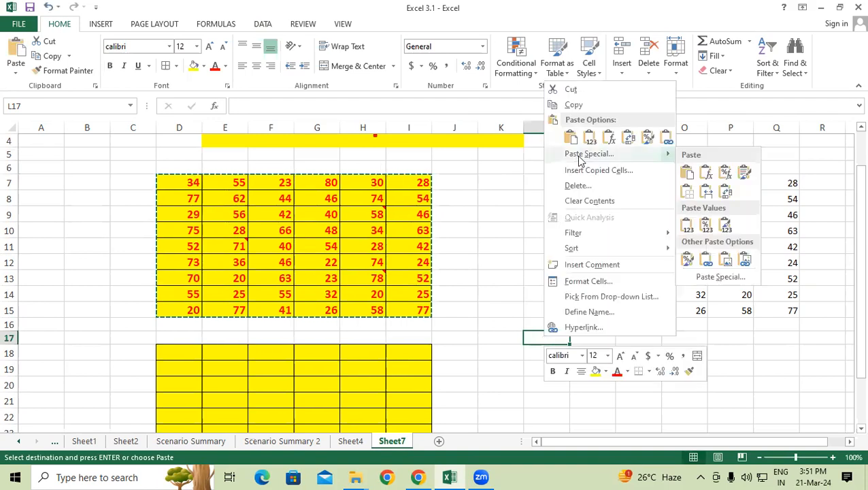
{"action": "left_click", "coordinate": [577, 160]}
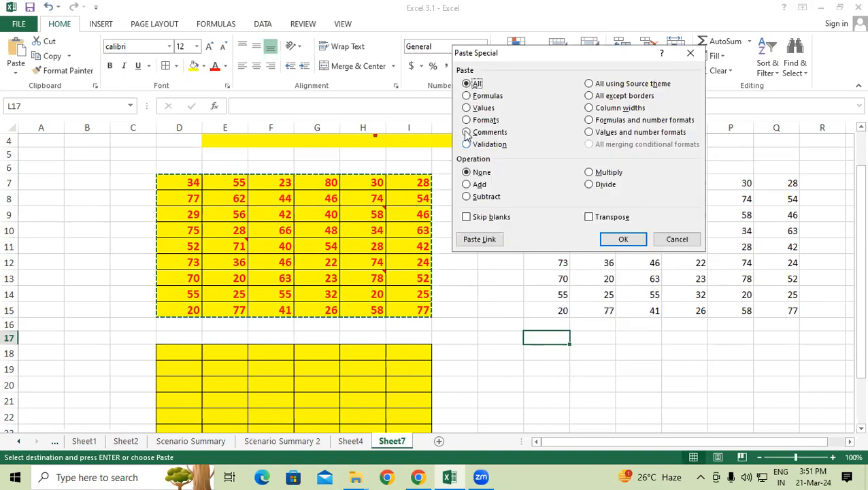
{"action": "left_click", "coordinate": [467, 133]}
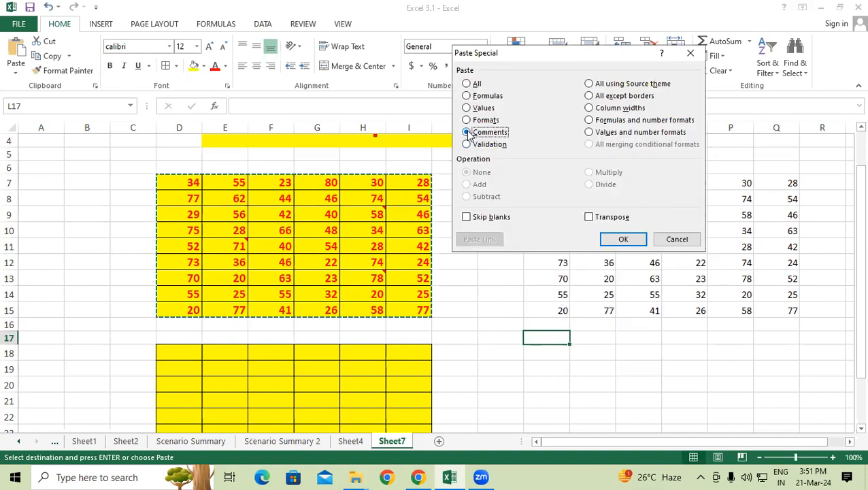
{"action": "left_click", "coordinate": [623, 240]}
{"action": "scroll", "coordinate": [697, 420], "scroll_direction": "down", "scroll_amount": 1}
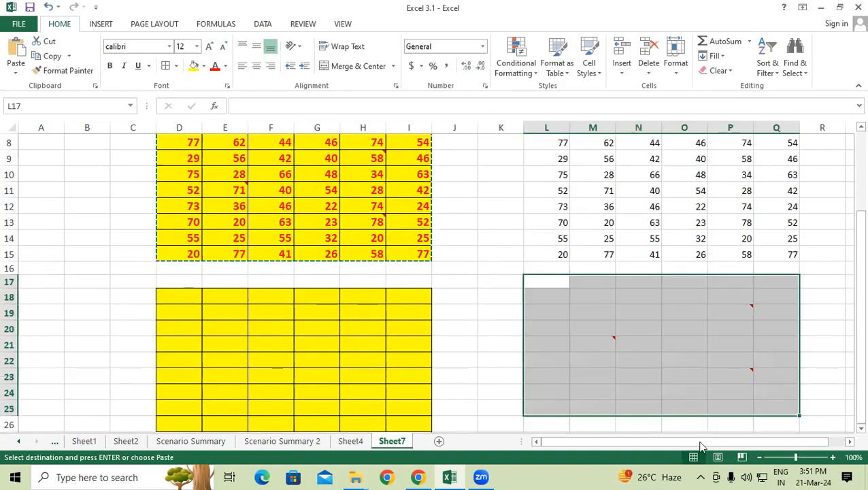
{"action": "scroll", "coordinate": [700, 445], "scroll_direction": "down", "scroll_amount": 1}
{"action": "scroll", "coordinate": [701, 446], "scroll_direction": "right", "scroll_amount": 1}
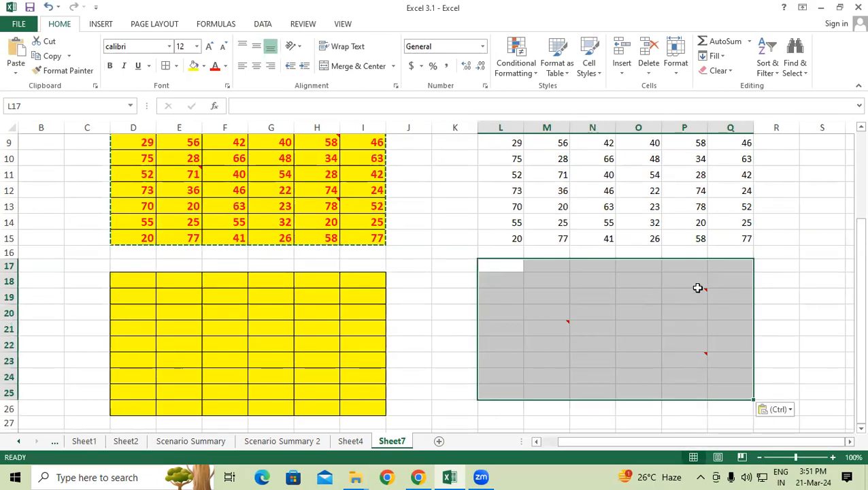
{"action": "mouse_move", "coordinate": [696, 294]}
- Switch to the Data Validation sheet and copy the Age column cells F7:F18
{"action": "left_click", "coordinate": [109, 441]}
{"action": "right_click", "coordinate": [38, 438]}
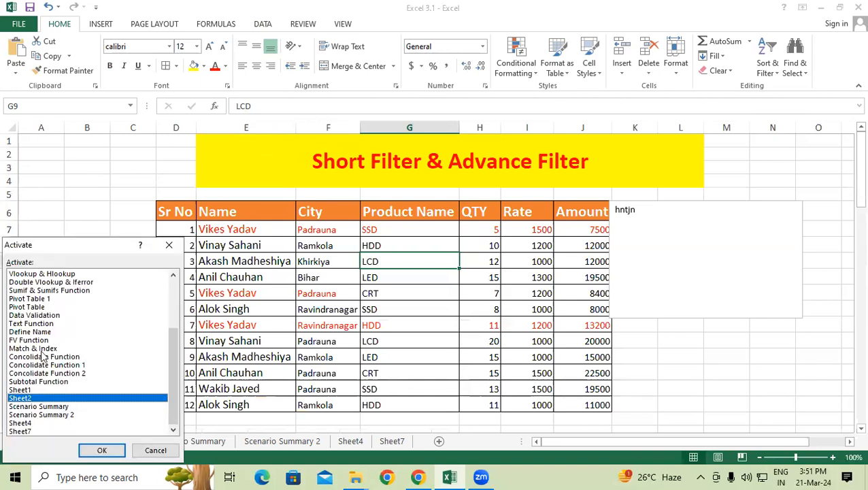
{"action": "left_click", "coordinate": [42, 315]}
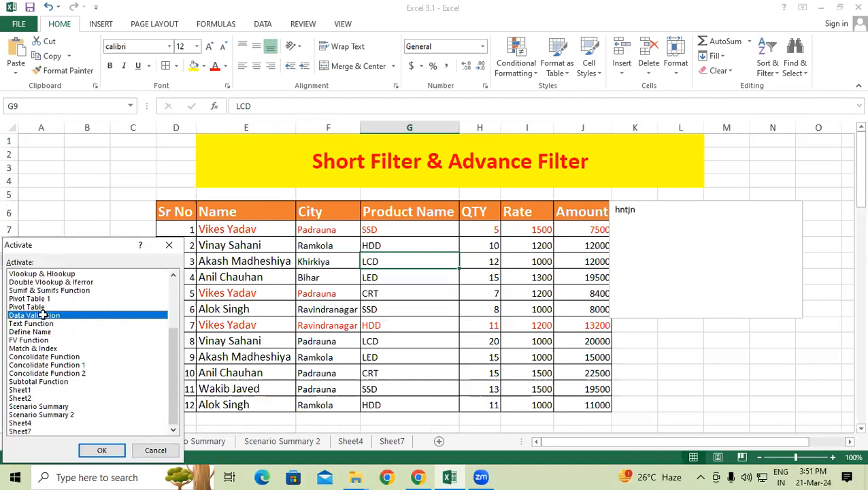
{"action": "double_click", "coordinate": [44, 315]}
{"action": "left_click", "coordinate": [304, 285]}
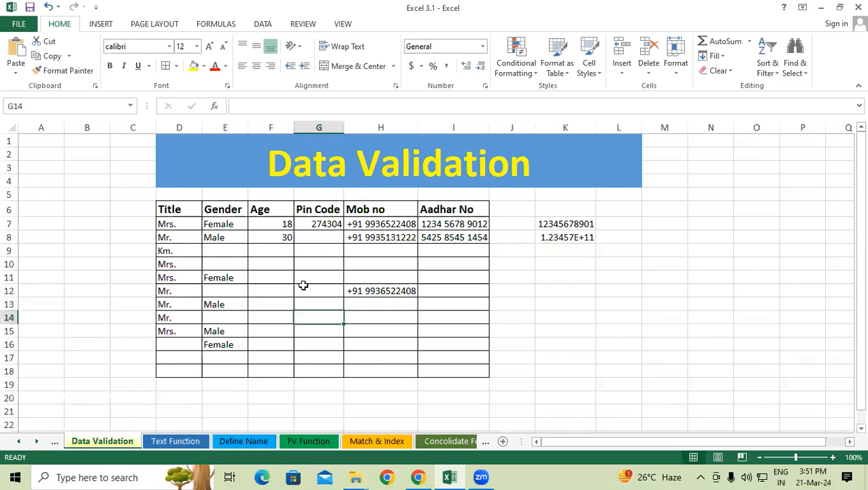
{"action": "left_click", "coordinate": [276, 221]}
{"action": "left_click_drag", "start_coordinate": [278, 318], "coordinate": [276, 374]}
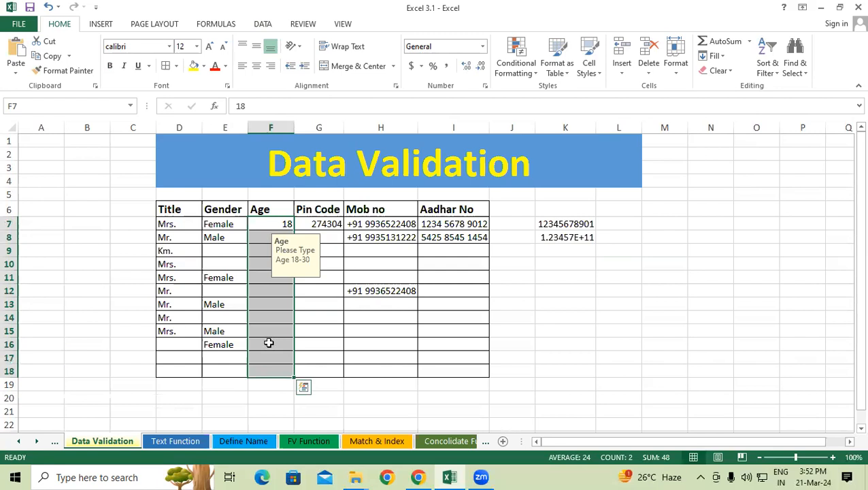
{"action": "right_click", "coordinate": [270, 304]}
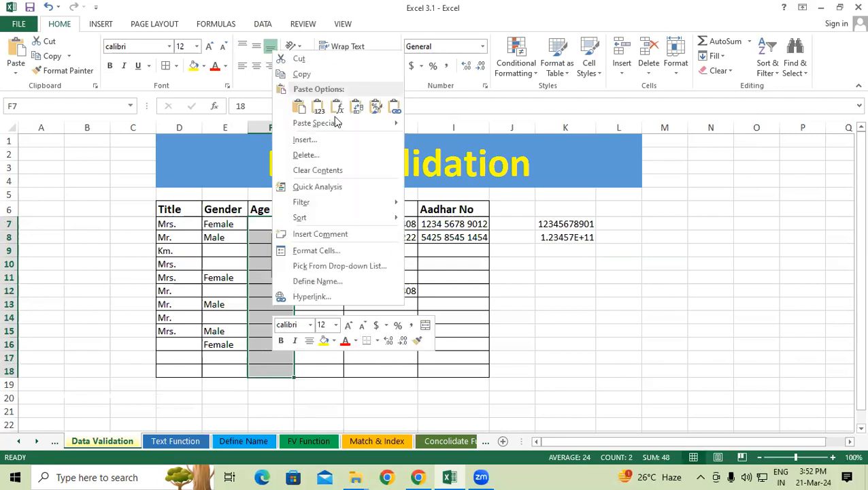
{"action": "left_click", "coordinate": [302, 77]}
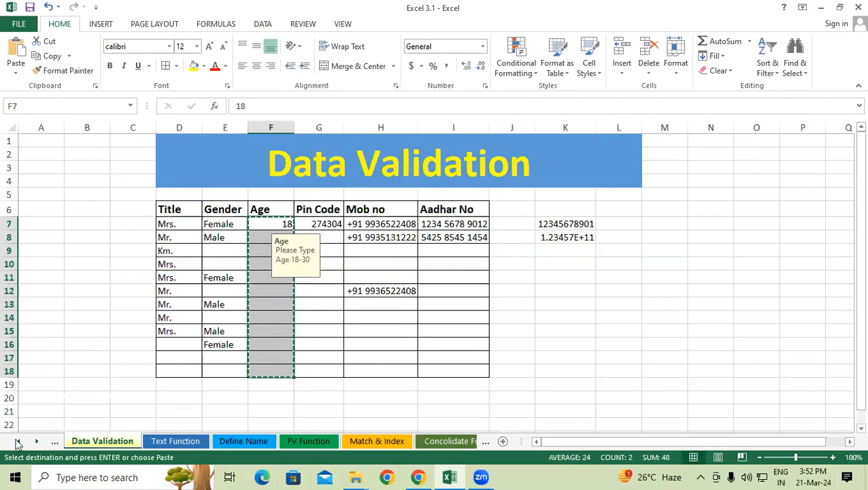
- Return to Sheet7 and paste only the validation of the copied Age cells starting at cell E33 with Paste Special
{"action": "right_click", "coordinate": [38, 442]}
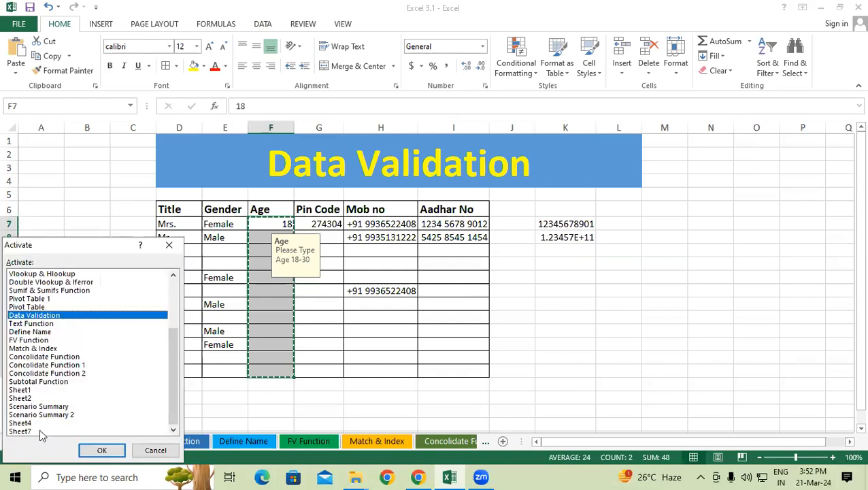
{"action": "left_click", "coordinate": [45, 429]}
{"action": "key", "text": "Return"}
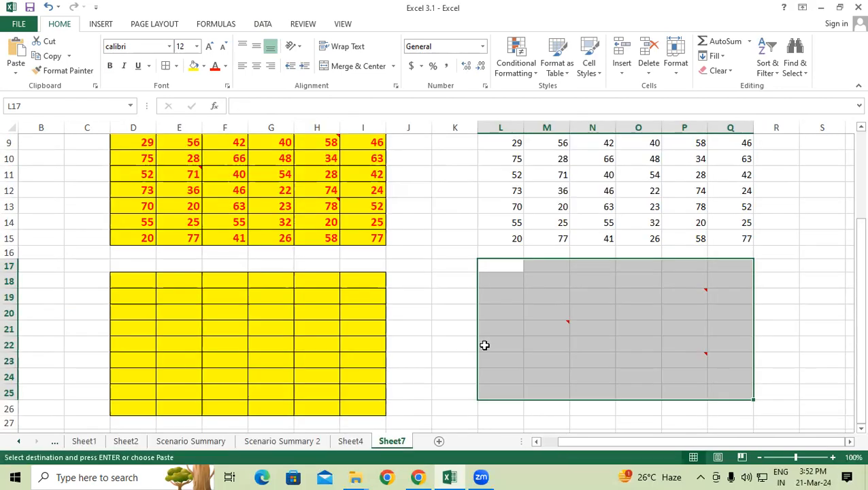
{"action": "scroll", "coordinate": [484, 345], "scroll_direction": "down", "scroll_amount": 2}
{"action": "scroll", "coordinate": [227, 278], "scroll_direction": "down", "scroll_amount": 2}
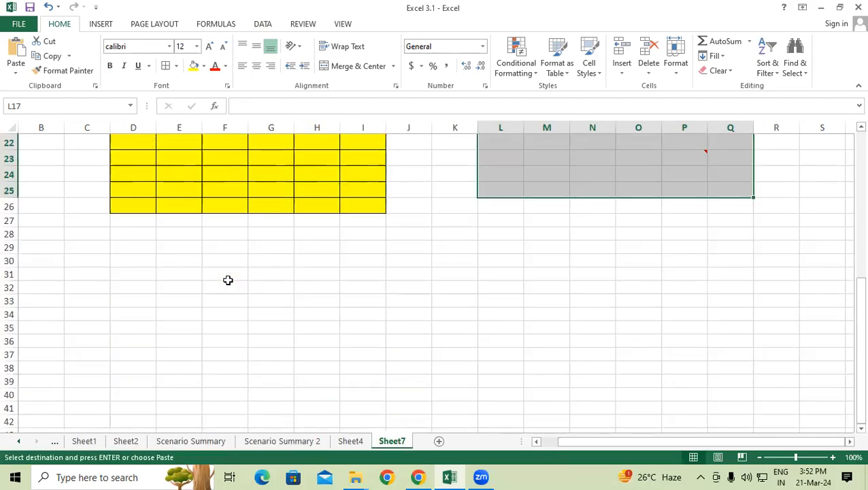
{"action": "scroll", "coordinate": [228, 280], "scroll_direction": "down", "scroll_amount": 2}
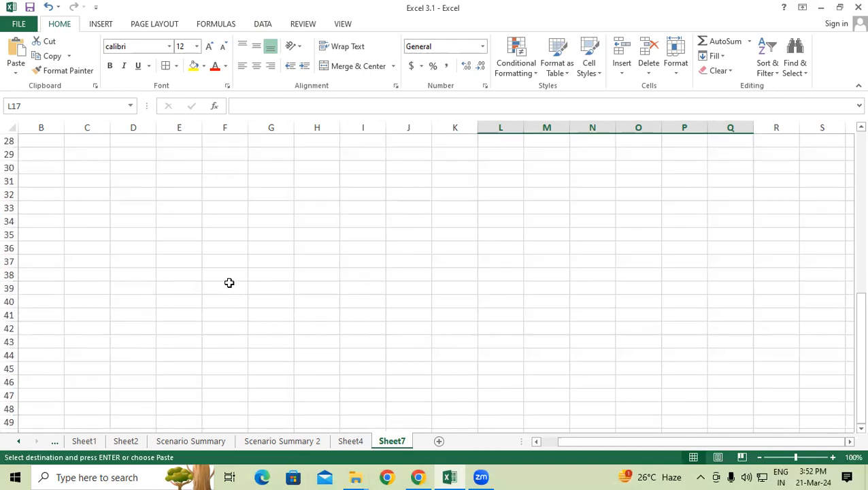
{"action": "left_click", "coordinate": [166, 202]}
{"action": "key", "text": "shift+F10"}
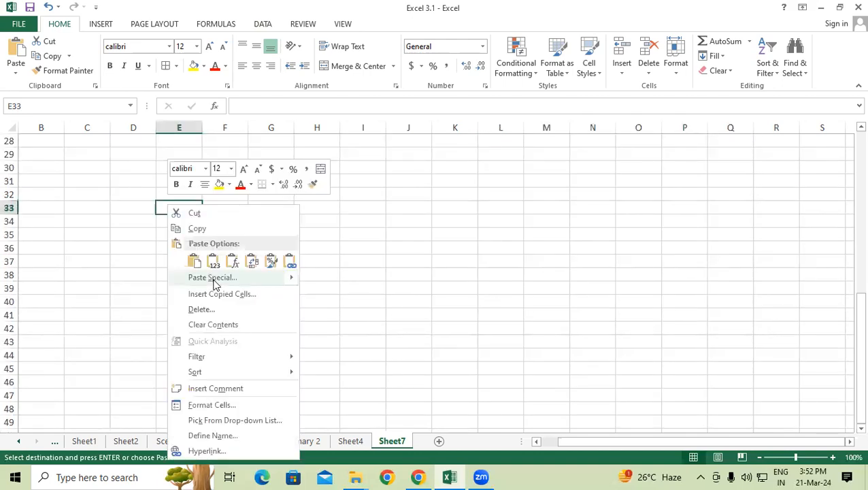
{"action": "left_click", "coordinate": [213, 279]}
{"action": "left_click_drag", "start_coordinate": [112, 267], "coordinate": [153, 295]}
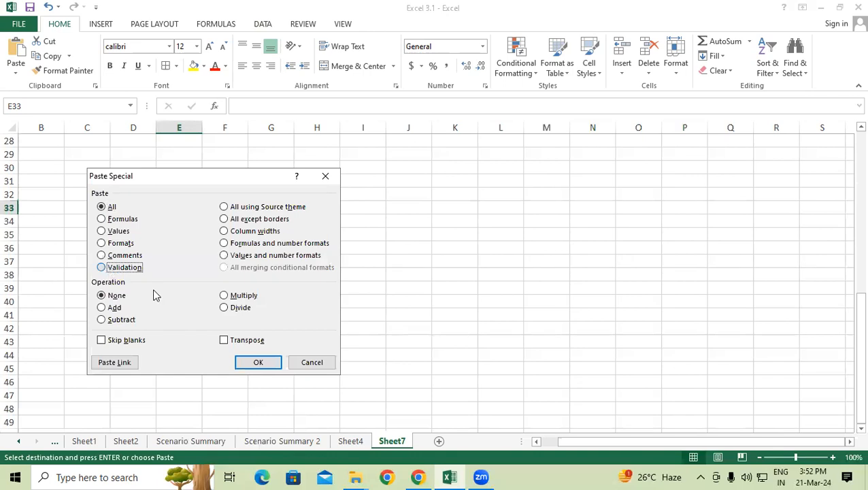
{"action": "left_click", "coordinate": [257, 363]}
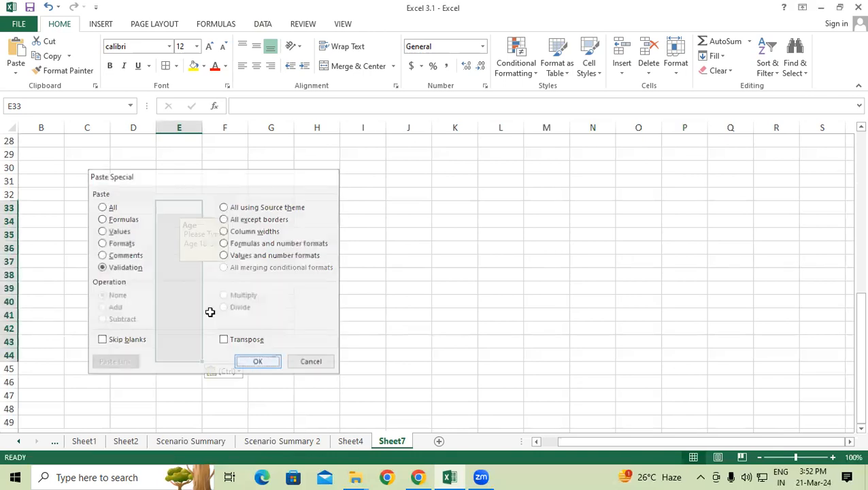
- Test the pasted age validation by trying to enter 17 and 31 in cell E36
{"action": "left_click", "coordinate": [259, 292]}
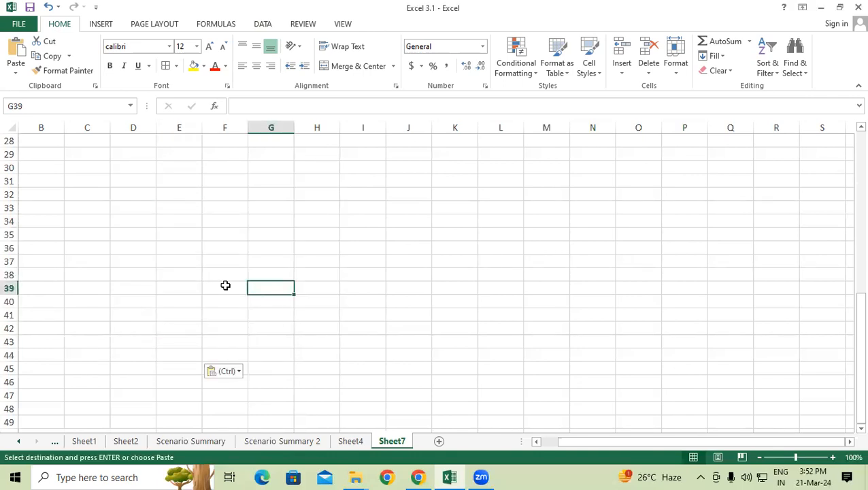
{"action": "left_click", "coordinate": [193, 249]}
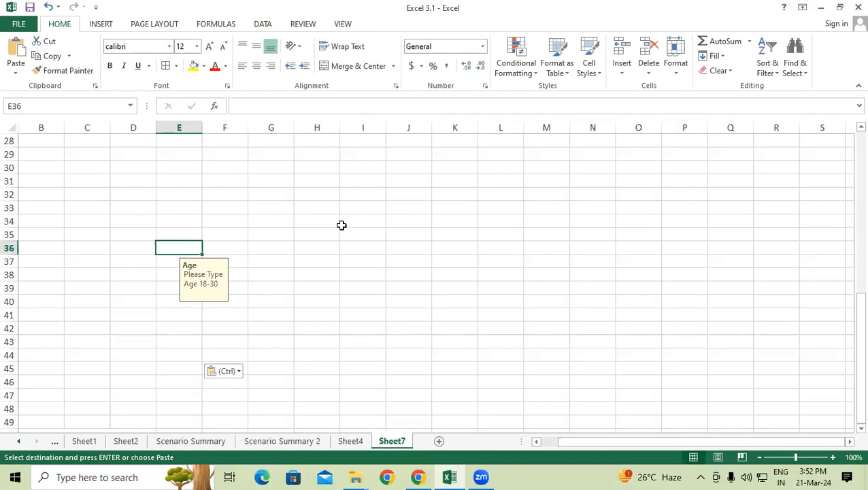
{"action": "type", "text": "17"}
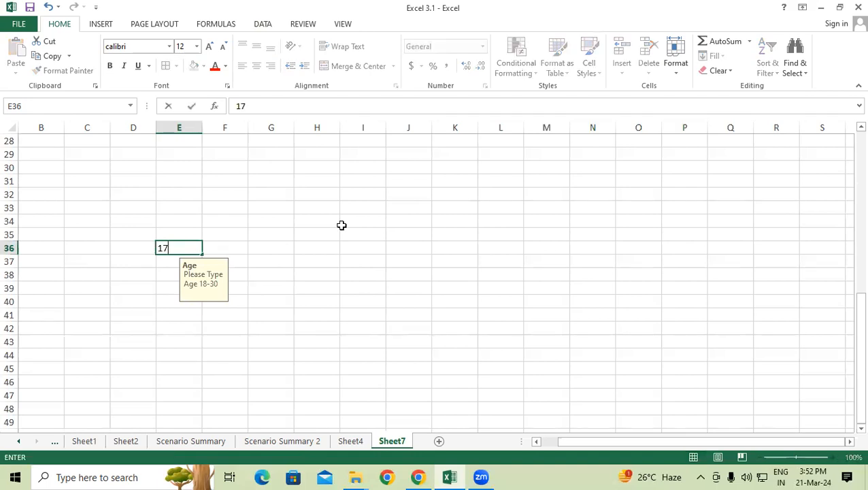
{"action": "key", "text": "Return"}
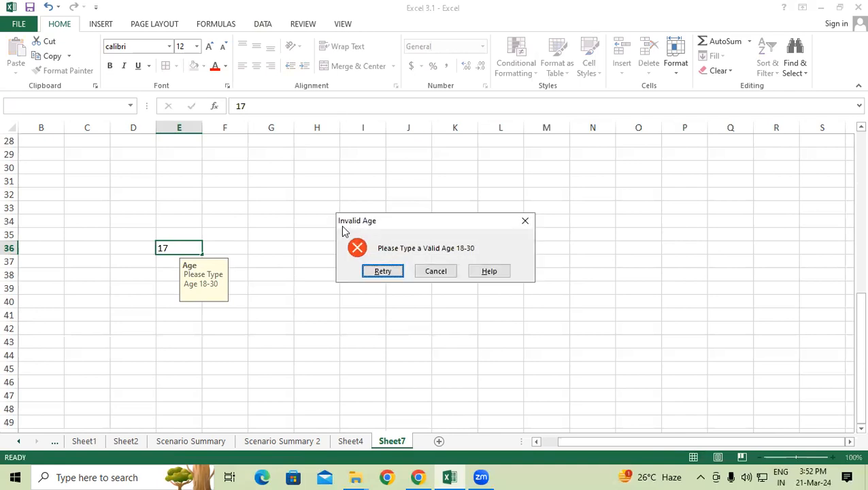
{"action": "key", "text": "Return"}
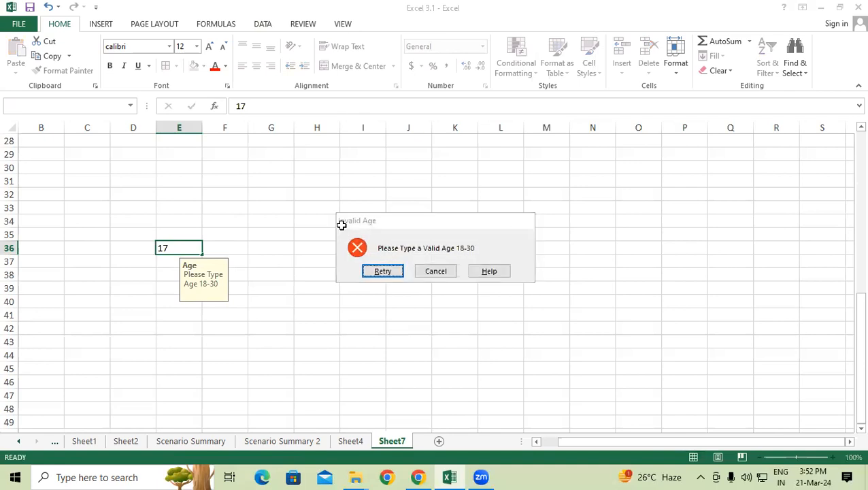
{"action": "type", "text": "31"}
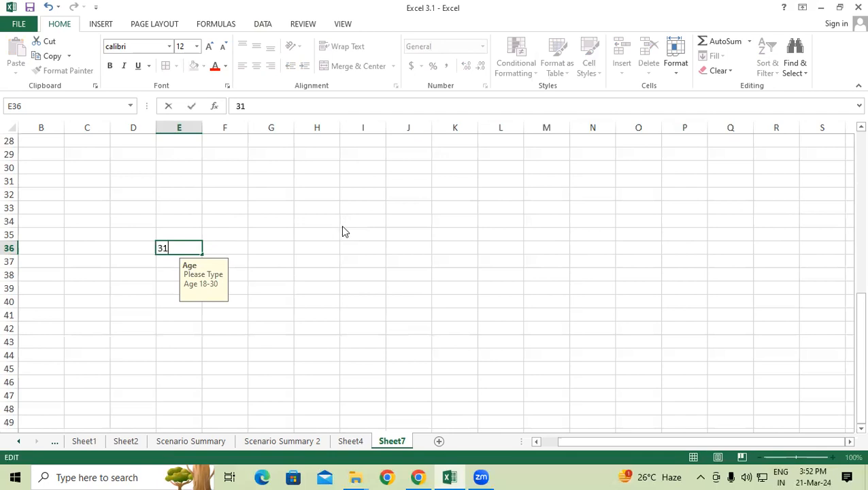
{"action": "key", "text": "Return"}
{"action": "key", "text": "Return"}
- Enter the age 30 in cell E36
{"action": "type", "text": "2"}
{"action": "key", "text": "BackSpace"}
{"action": "type", "text": "30"}
{"action": "key", "text": "Return"}
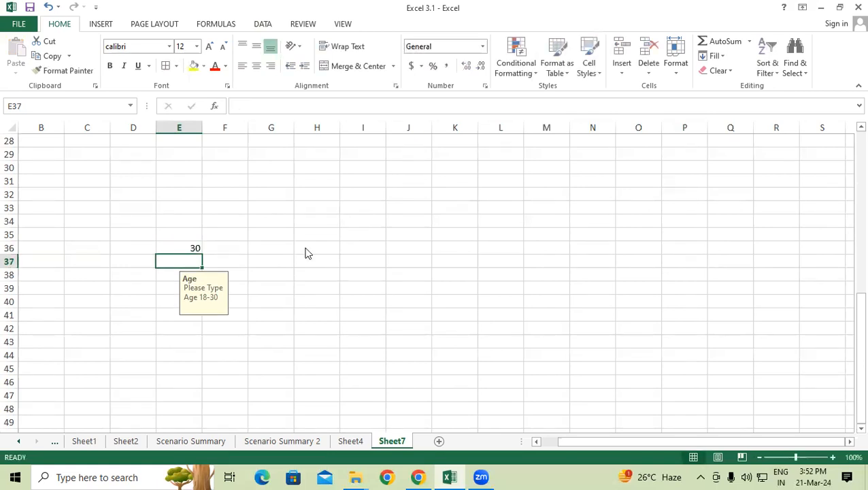
{"action": "right_click", "coordinate": [271, 234]}
{"action": "key", "text": "Escape"}
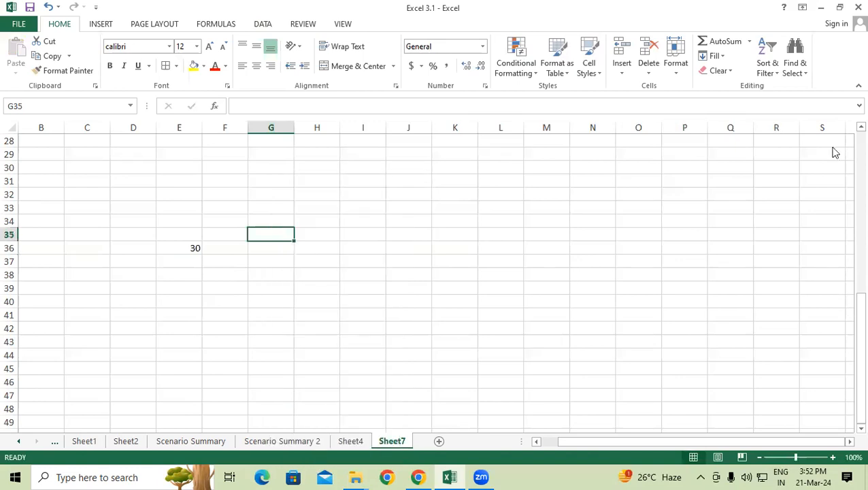
{"action": "scroll", "coordinate": [374, 277], "scroll_direction": "up", "scroll_amount": 9}
{"action": "left_click", "coordinate": [143, 225]}
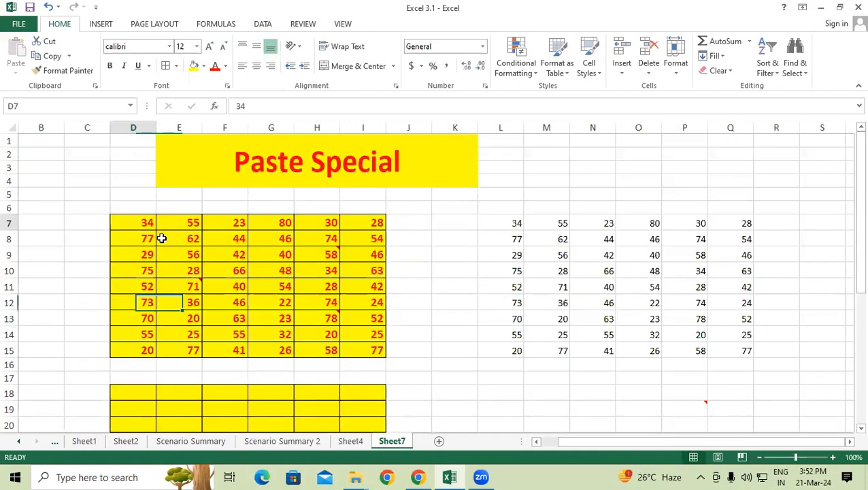
{"action": "left_click", "coordinate": [368, 347], "text": "shift"}
{"action": "right_click", "coordinate": [377, 239]}
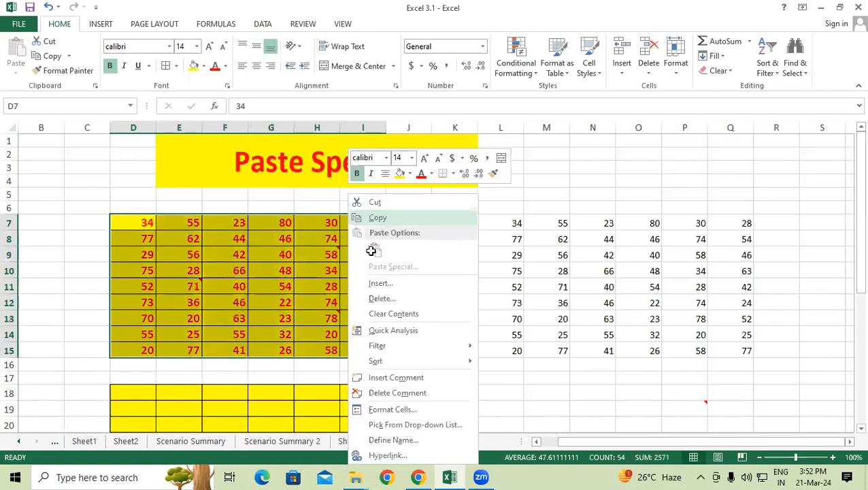
{"action": "left_click", "coordinate": [375, 217]}
{"action": "scroll", "coordinate": [374, 253], "scroll_direction": "down", "scroll_amount": 2}
{"action": "scroll", "coordinate": [505, 221], "scroll_direction": "up", "scroll_amount": 1}
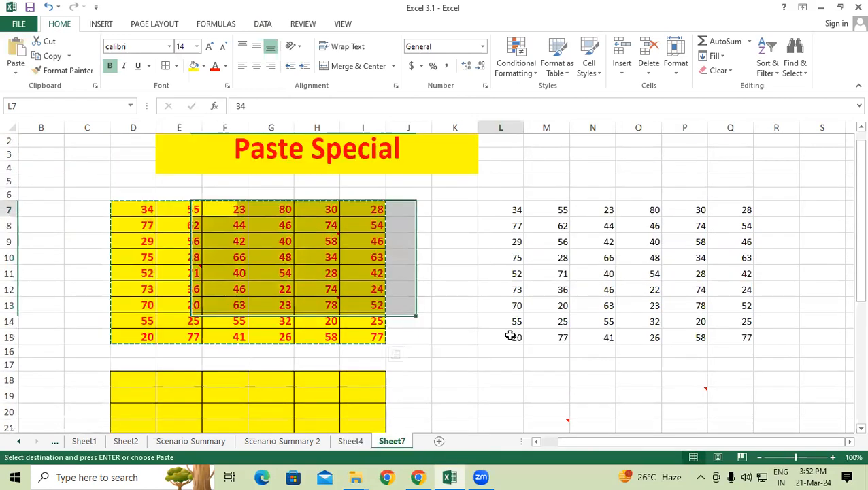
{"action": "scroll", "coordinate": [509, 334], "scroll_direction": "down", "scroll_amount": 2}
{"action": "left_click", "coordinate": [508, 310]}
{"action": "right_click", "coordinate": [505, 311]}
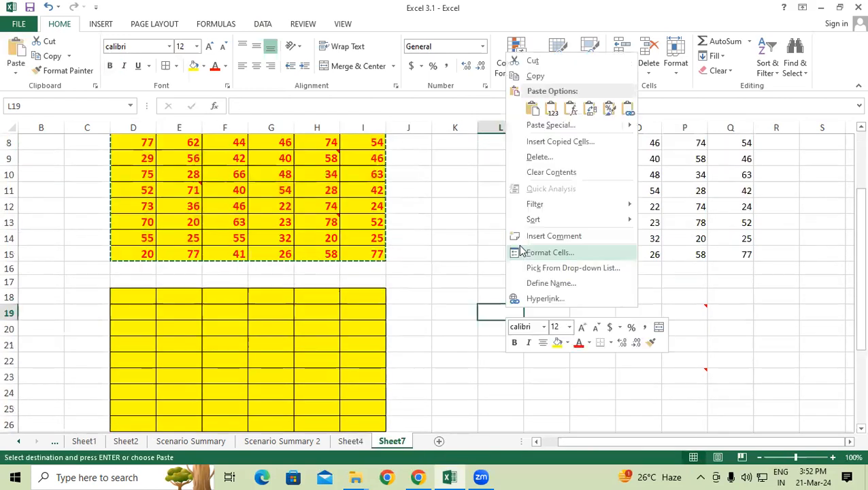
{"action": "left_click", "coordinate": [548, 125]}
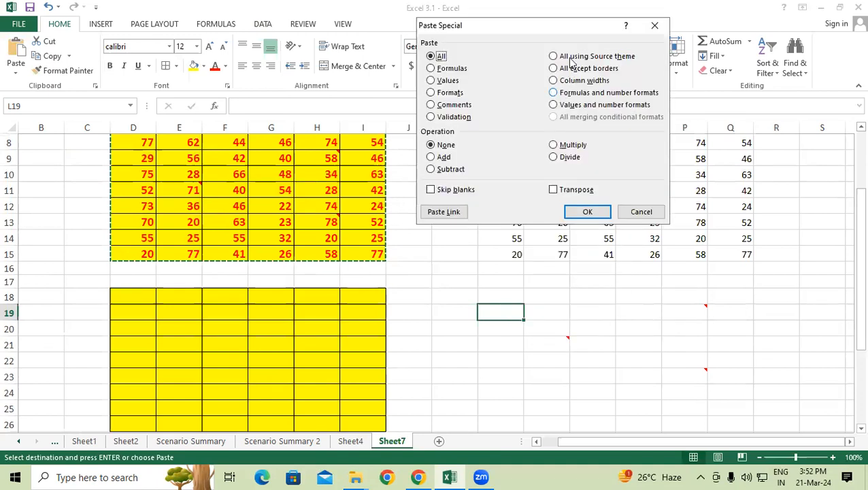
{"action": "left_click", "coordinate": [596, 55]}
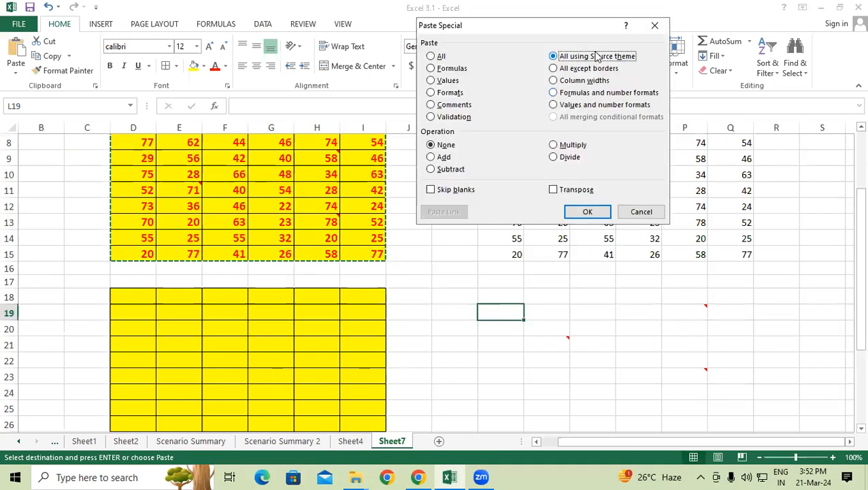
{"action": "left_click", "coordinate": [654, 27]}
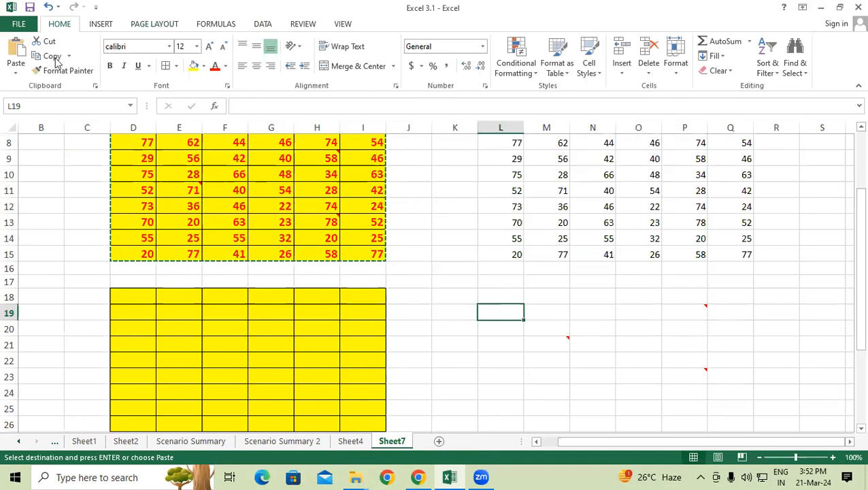
- Try the Organic, Retrospect and Ion Boardroom themes on the workbook
{"action": "left_click", "coordinate": [154, 24]}
{"action": "left_click", "coordinate": [7, 75]}
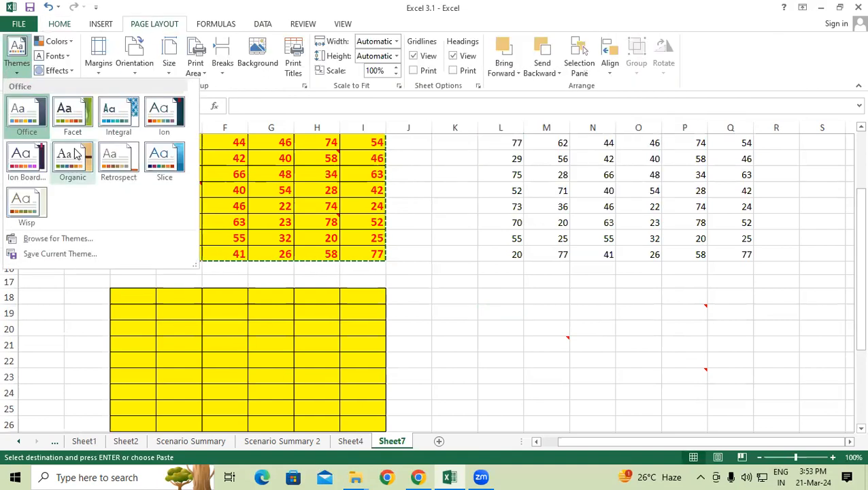
{"action": "left_click", "coordinate": [75, 157]}
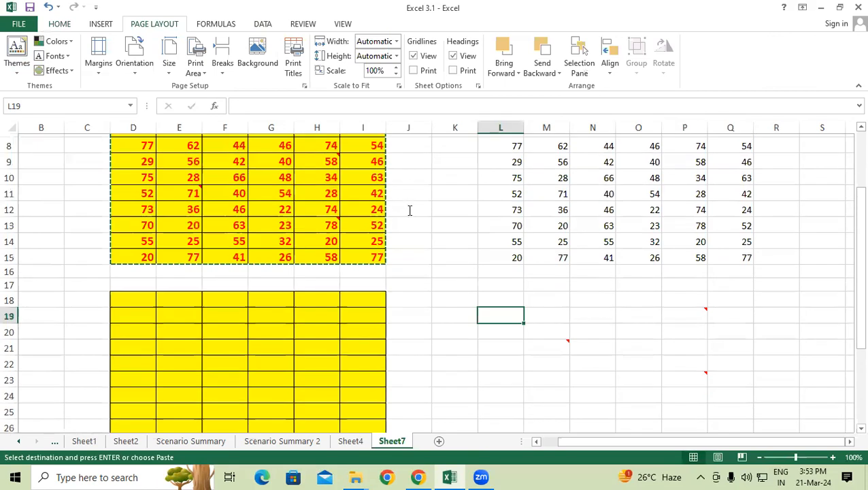
{"action": "scroll", "coordinate": [409, 210], "scroll_direction": "up", "scroll_amount": 1}
{"action": "double_click", "coordinate": [409, 211]}
{"action": "left_click", "coordinate": [433, 265]}
{"action": "left_click", "coordinate": [23, 69]}
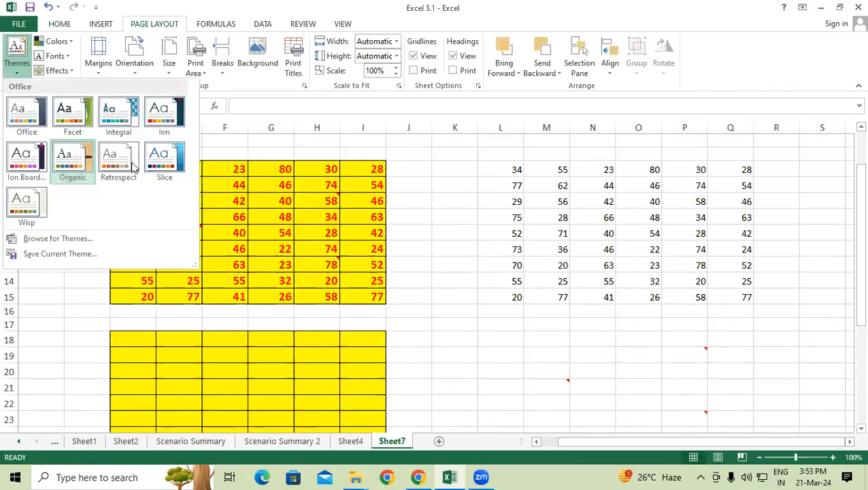
{"action": "left_click", "coordinate": [114, 144]}
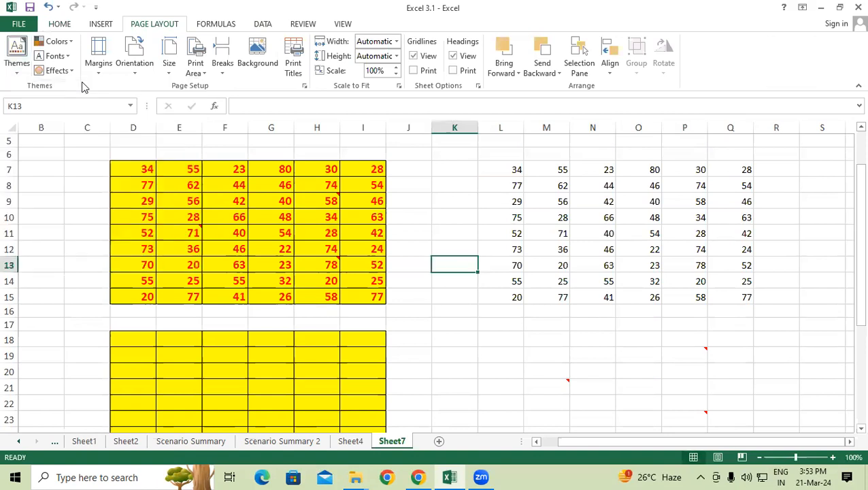
{"action": "left_click", "coordinate": [26, 69]}
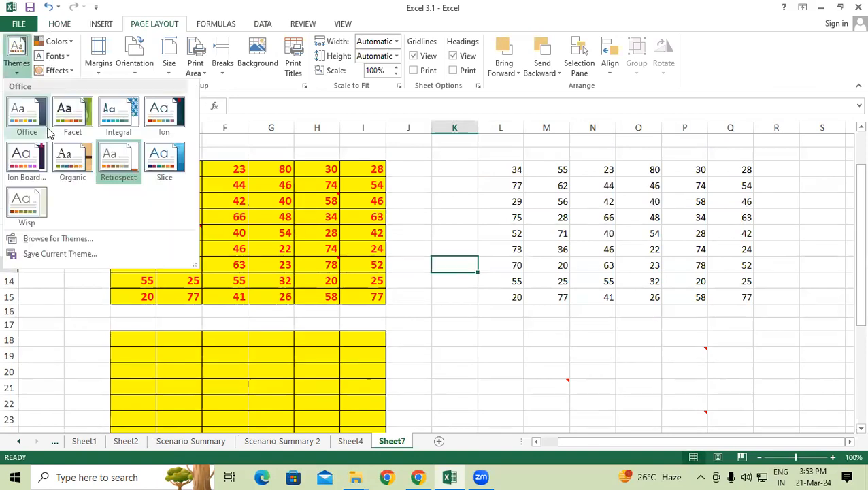
{"action": "left_click", "coordinate": [23, 157]}
- Apply the Facet theme to the workbook
{"action": "left_click", "coordinate": [15, 68]}
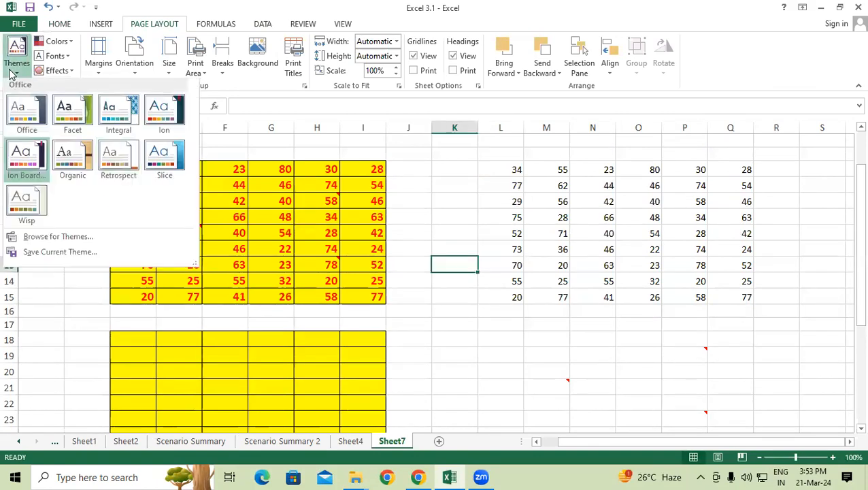
{"action": "left_click", "coordinate": [84, 120]}
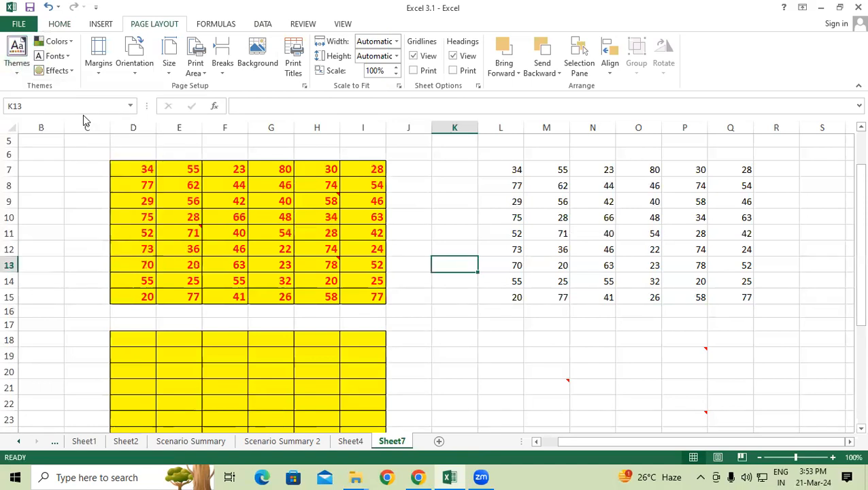
- Copy the number table cells D7:I14 on Sheet7
{"action": "left_click", "coordinate": [129, 212]}
{"action": "left_click_drag", "start_coordinate": [124, 164], "coordinate": [379, 282]}
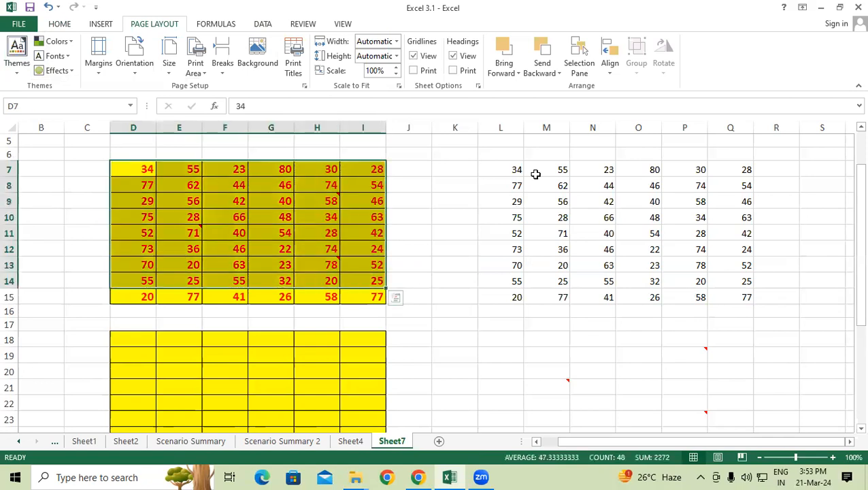
{"action": "right_click", "coordinate": [325, 185]}
{"action": "left_click", "coordinate": [340, 209]}
- Paste the copied cells starting at L17 using the Paste Special option All using Source theme
{"action": "scroll", "coordinate": [457, 259], "scroll_direction": "down", "scroll_amount": 1}
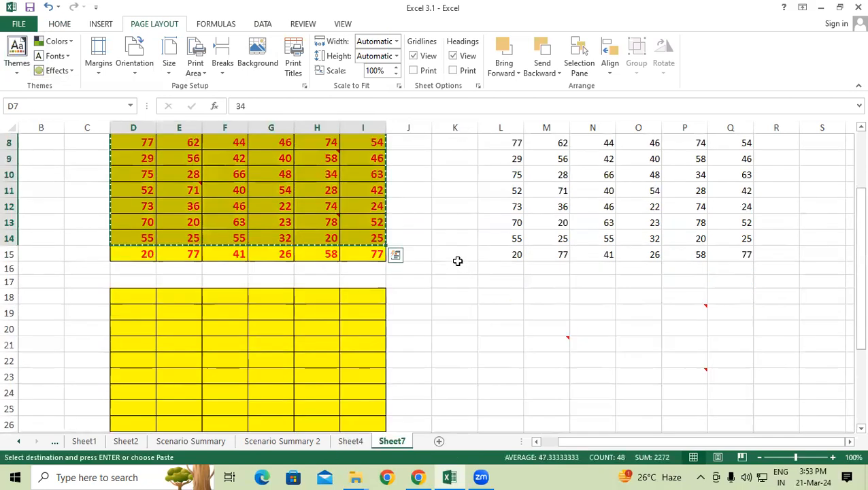
{"action": "right_click", "coordinate": [513, 278]}
{"action": "left_click", "coordinate": [540, 102]}
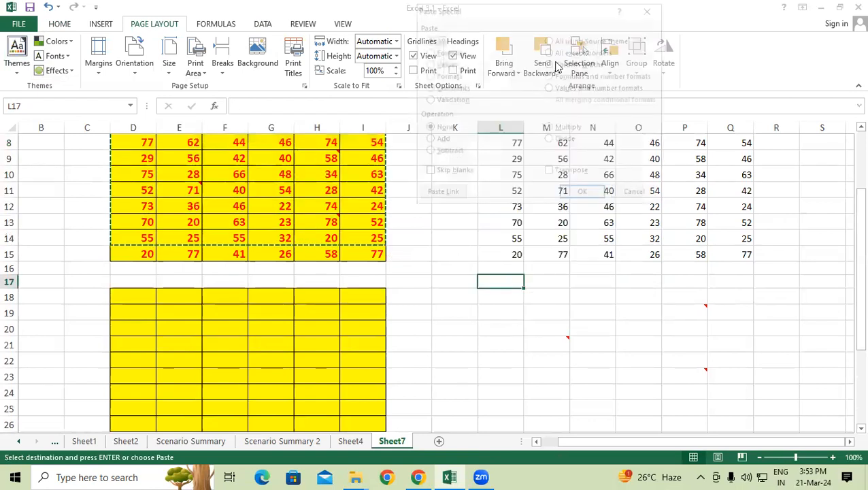
{"action": "left_click", "coordinate": [549, 40]}
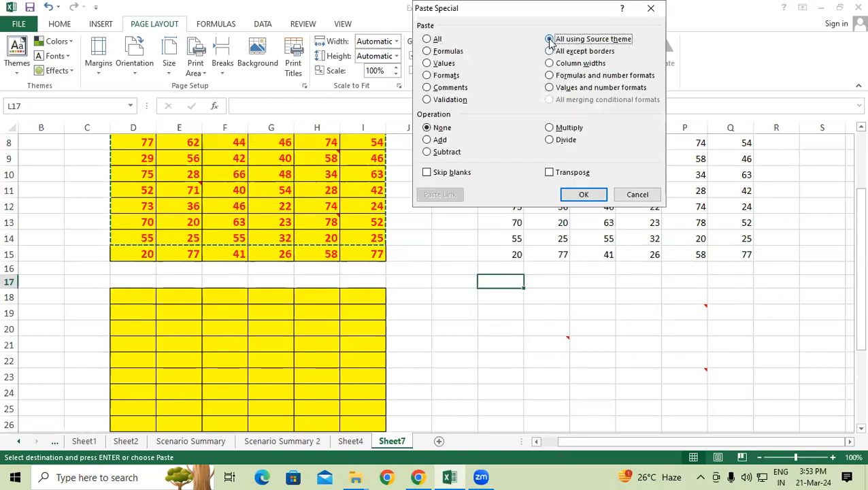
{"action": "left_click", "coordinate": [583, 195]}
{"action": "left_click", "coordinate": [218, 189]}
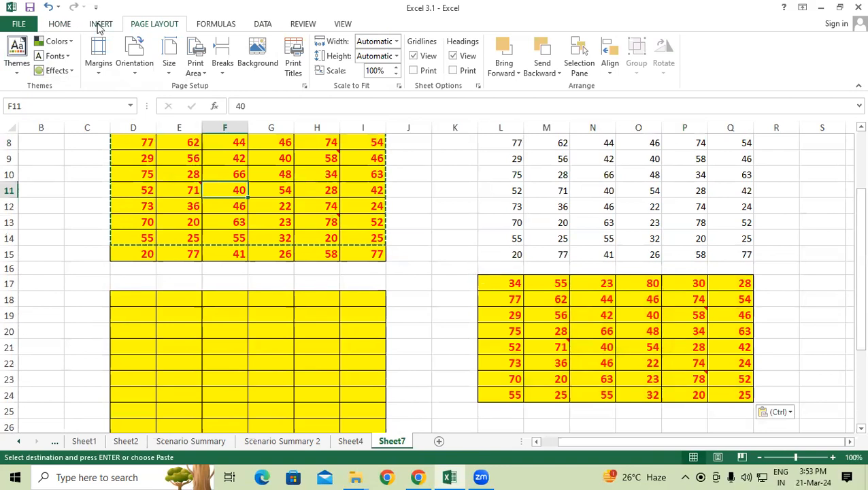
{"action": "left_click", "coordinate": [65, 56]}
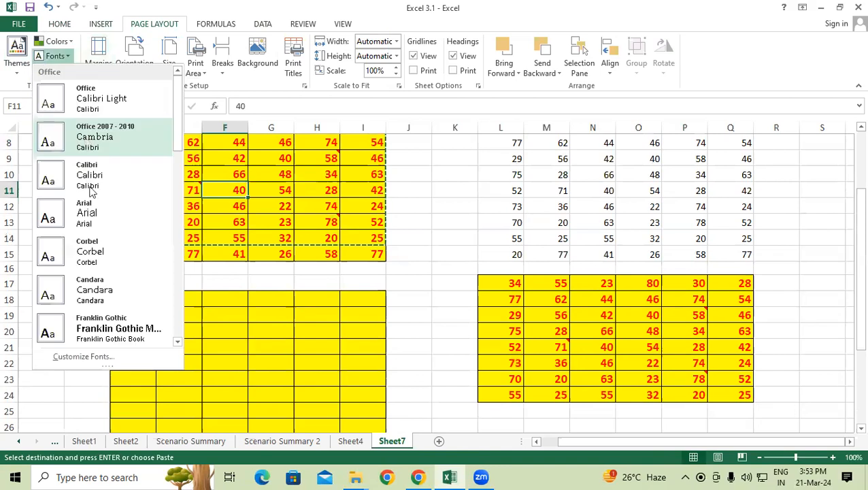
{"action": "scroll", "coordinate": [92, 193], "scroll_direction": "down", "scroll_amount": 3}
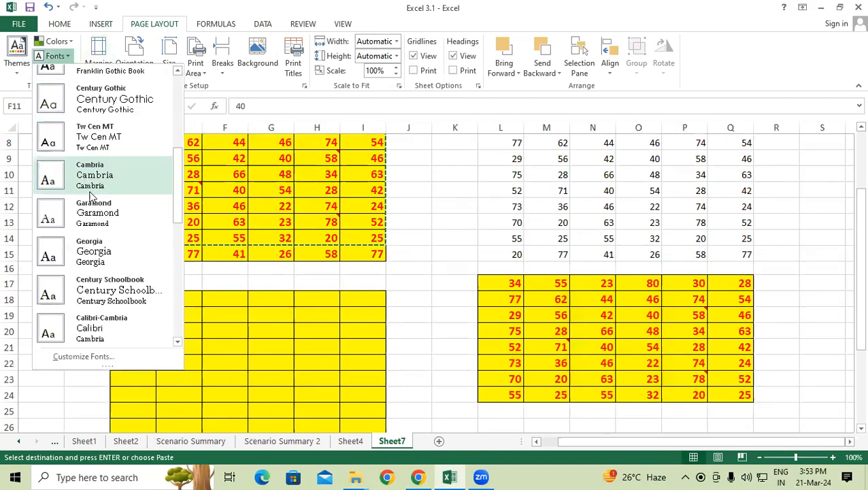
{"action": "left_click", "coordinate": [424, 278]}
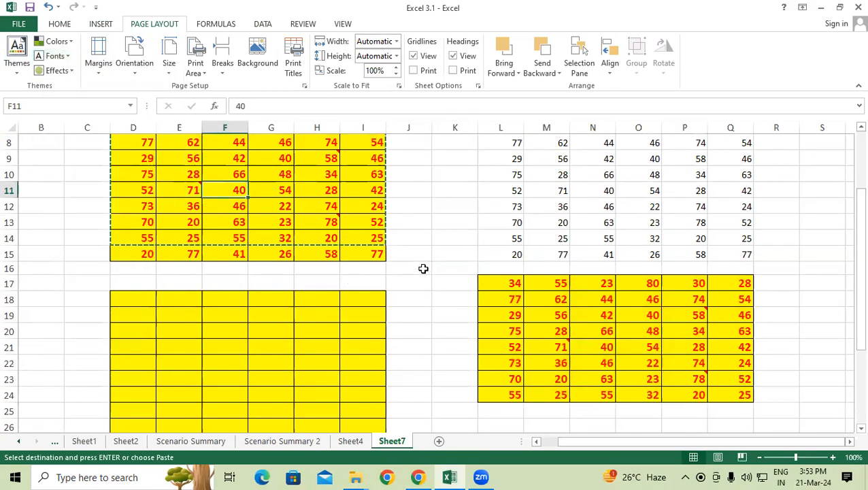
- Paste the copied cells starting at L28 using the Paste Special option All except borders
{"action": "scroll", "coordinate": [424, 272], "scroll_direction": "down", "scroll_amount": 2}
{"action": "scroll", "coordinate": [489, 252], "scroll_direction": "down", "scroll_amount": 2}
{"action": "right_click", "coordinate": [488, 252]}
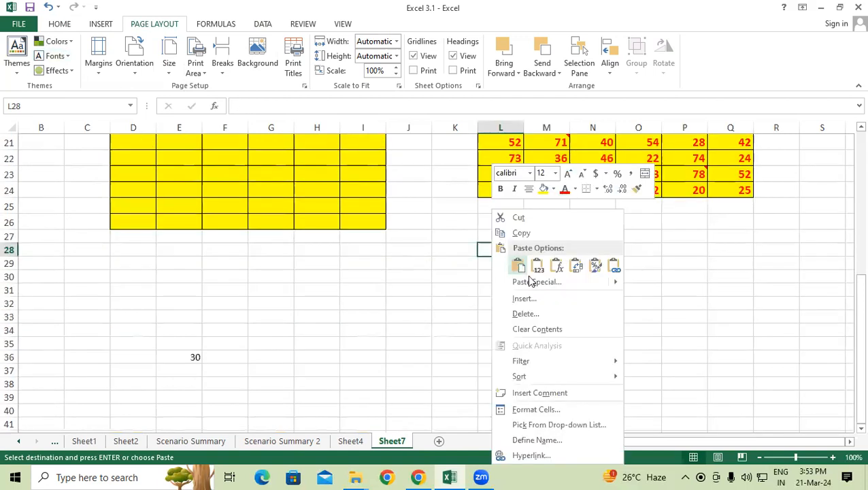
{"action": "left_click", "coordinate": [529, 281]}
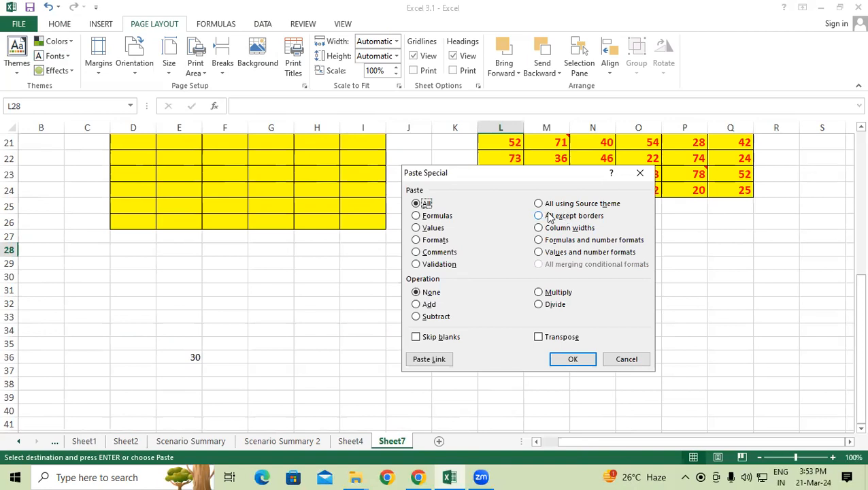
{"action": "left_click", "coordinate": [554, 216]}
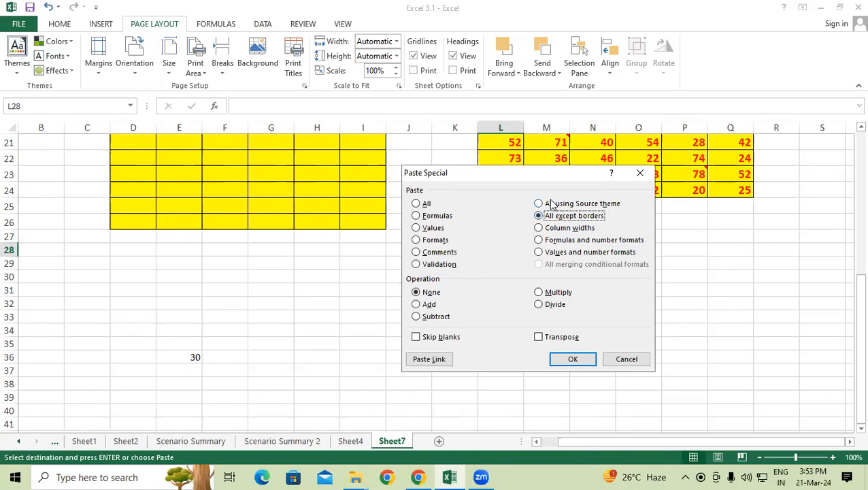
{"action": "left_click", "coordinate": [577, 358]}
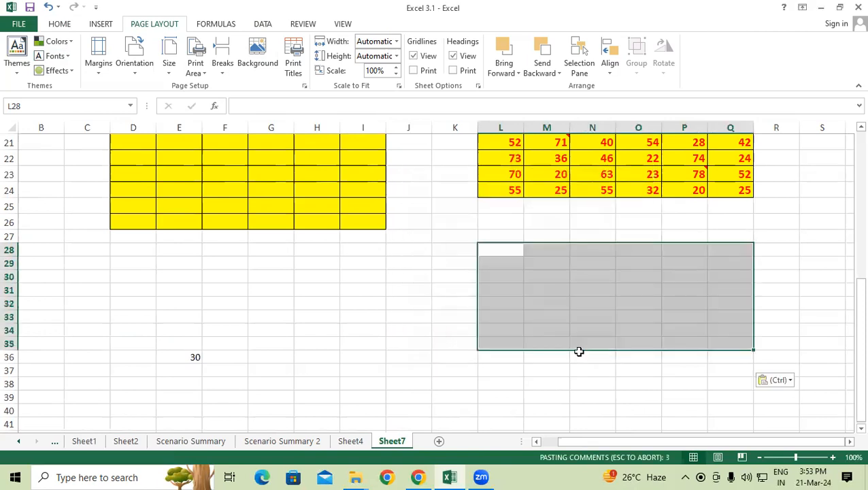
{"action": "left_click", "coordinate": [416, 266]}
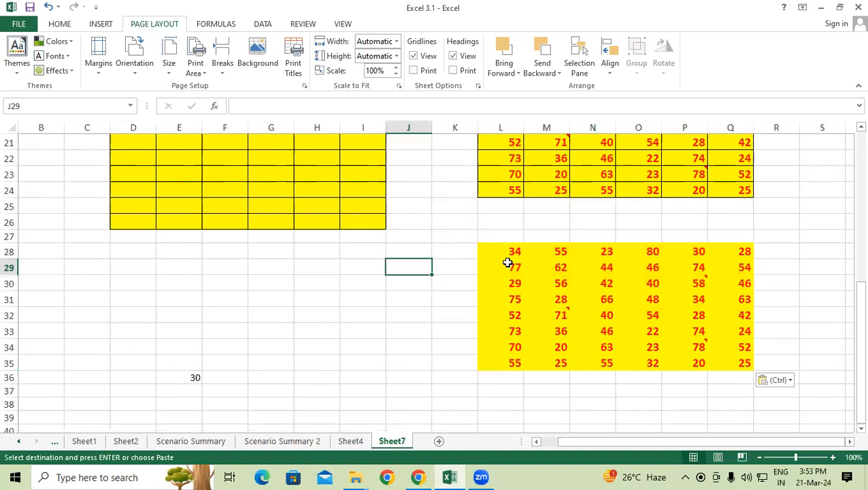
{"action": "left_click", "coordinate": [528, 268]}
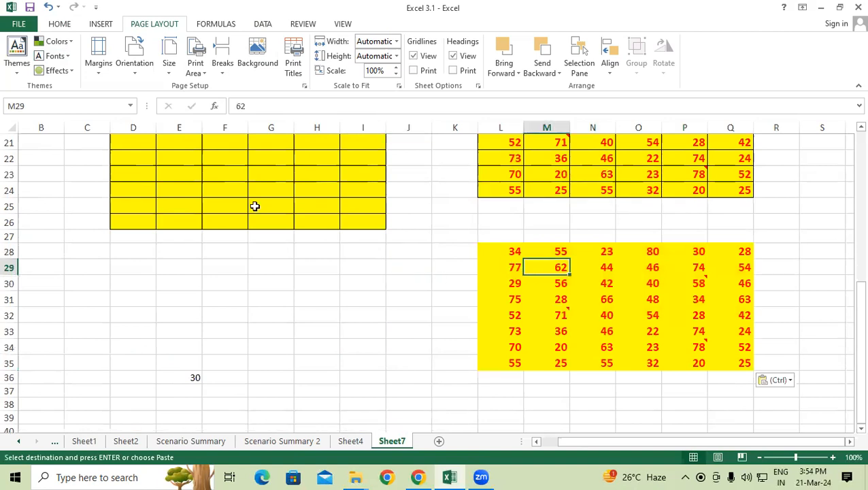
{"action": "scroll", "coordinate": [224, 192], "scroll_direction": "up", "scroll_amount": 4}
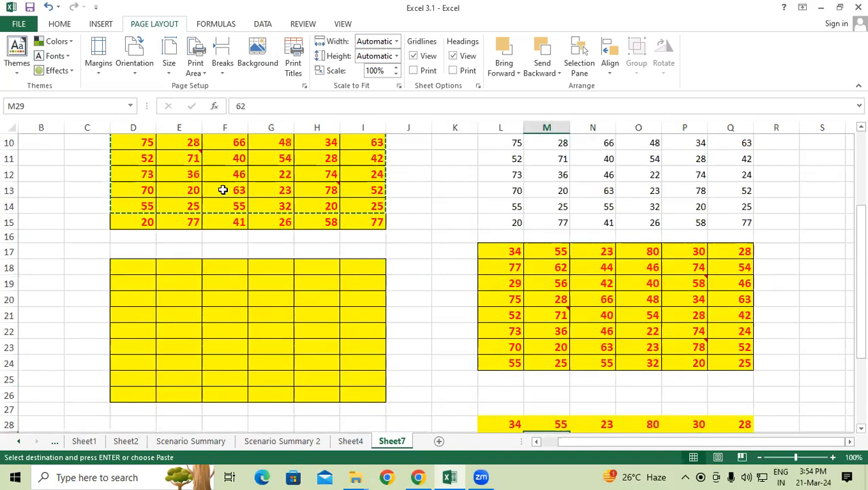
{"action": "scroll", "coordinate": [531, 227], "scroll_direction": "down", "scroll_amount": 1}
{"action": "scroll", "coordinate": [505, 319], "scroll_direction": "down", "scroll_amount": 1}
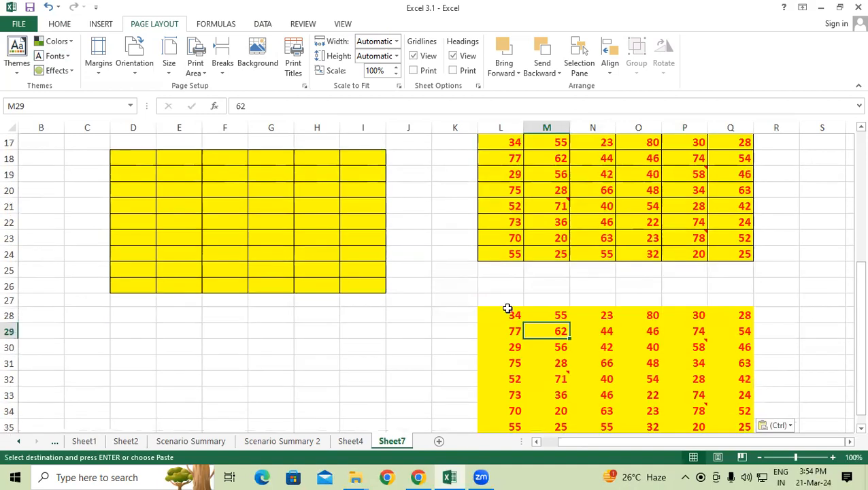
{"action": "right_click", "coordinate": [280, 314]}
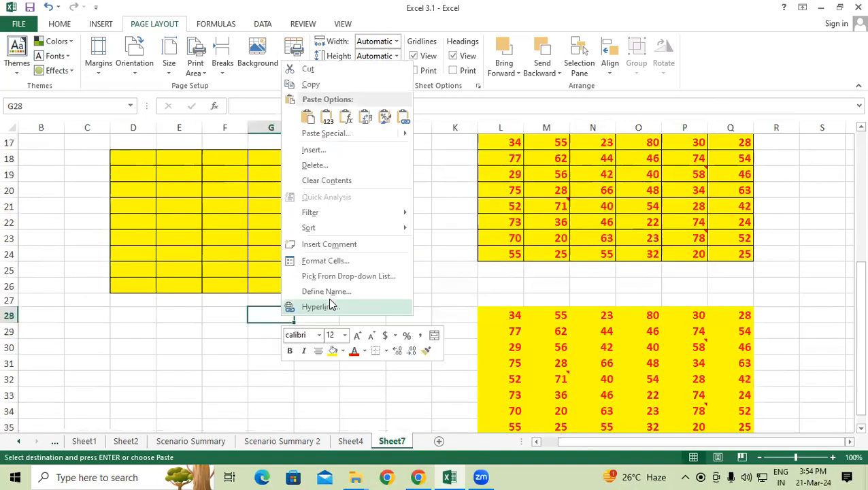
{"action": "left_click", "coordinate": [339, 133]}
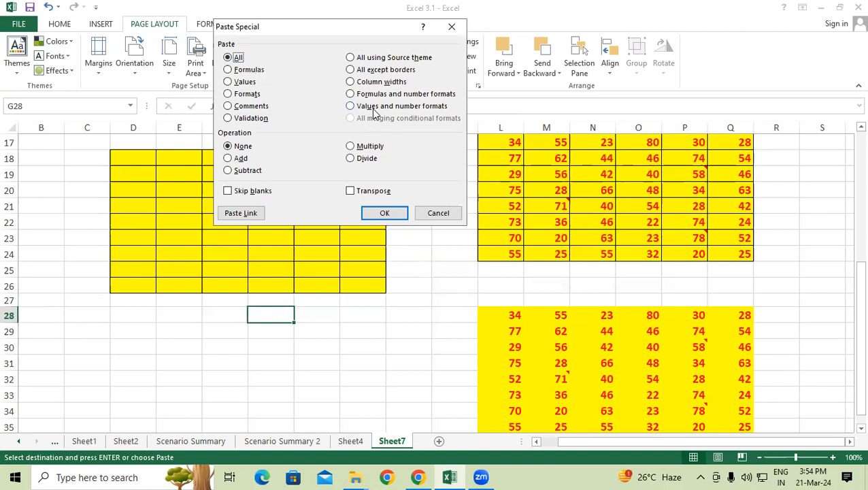
{"action": "key", "text": "Escape"}
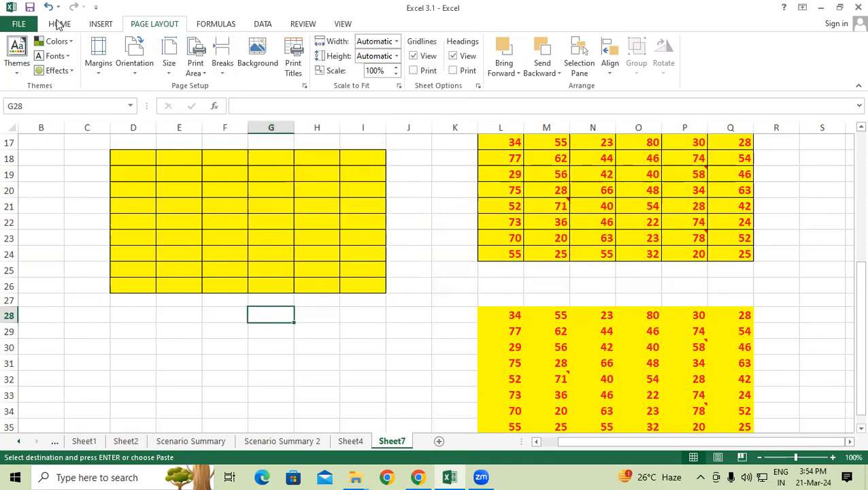
- Examine the custom number format codes in the Format Cells options for cell G28
{"action": "left_click", "coordinate": [59, 24]}
{"action": "key", "text": "Escape"}
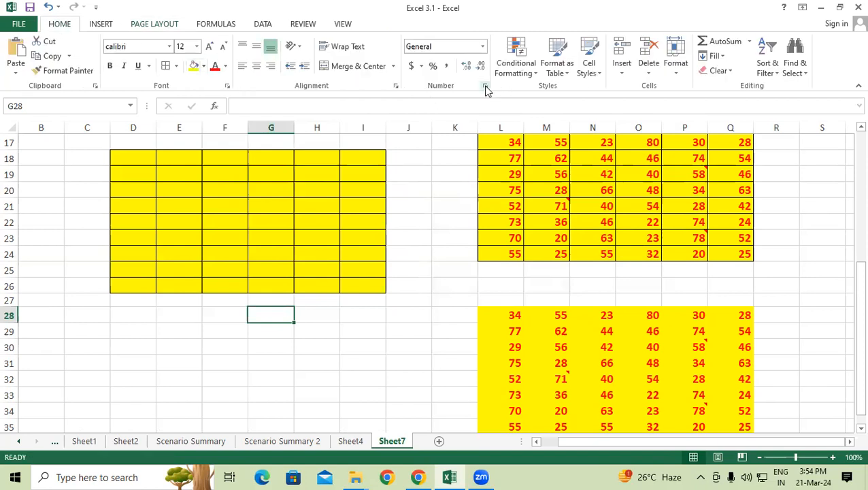
{"action": "left_click", "coordinate": [485, 86]}
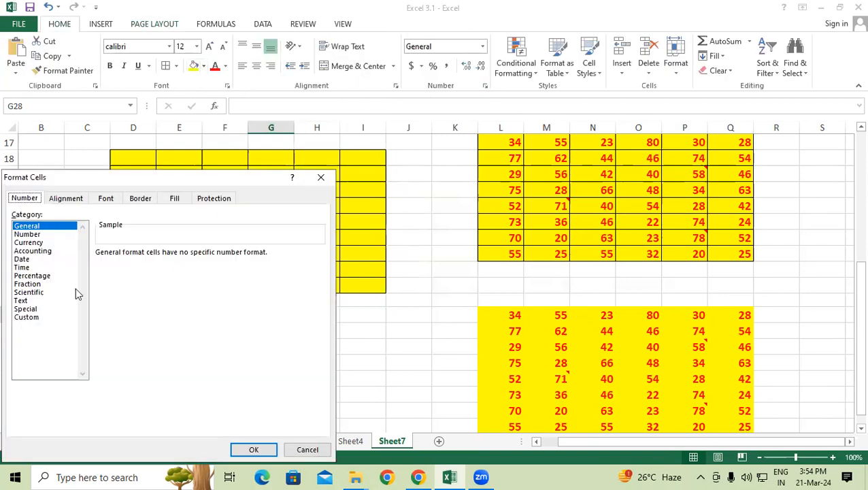
{"action": "left_click", "coordinate": [28, 317]}
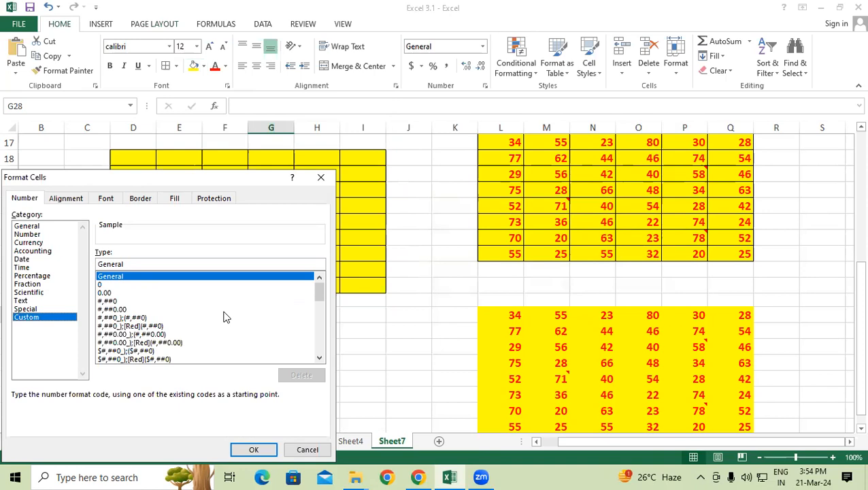
{"action": "key", "text": "Escape"}
- Copy cell I23 and review the Values and number formats option in Paste Special without applying it
{"action": "right_click", "coordinate": [354, 240]}
{"action": "left_click", "coordinate": [375, 233]}
{"action": "right_click", "coordinate": [373, 238]}
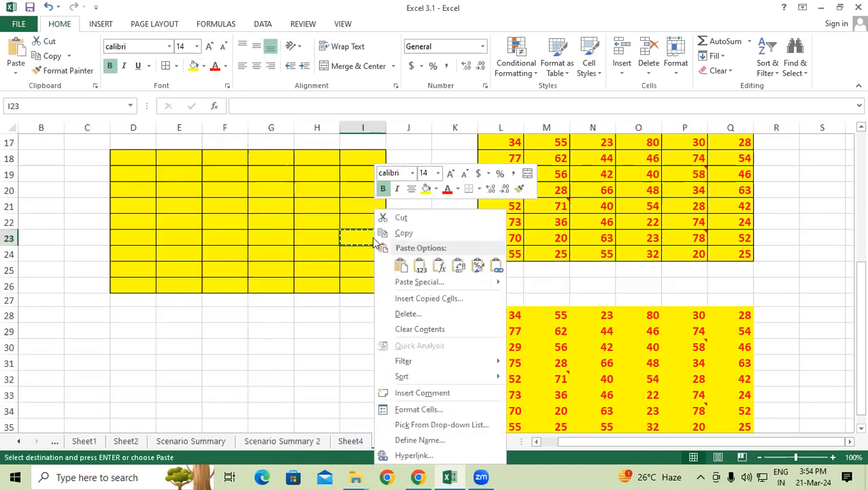
{"action": "left_click", "coordinate": [431, 296]}
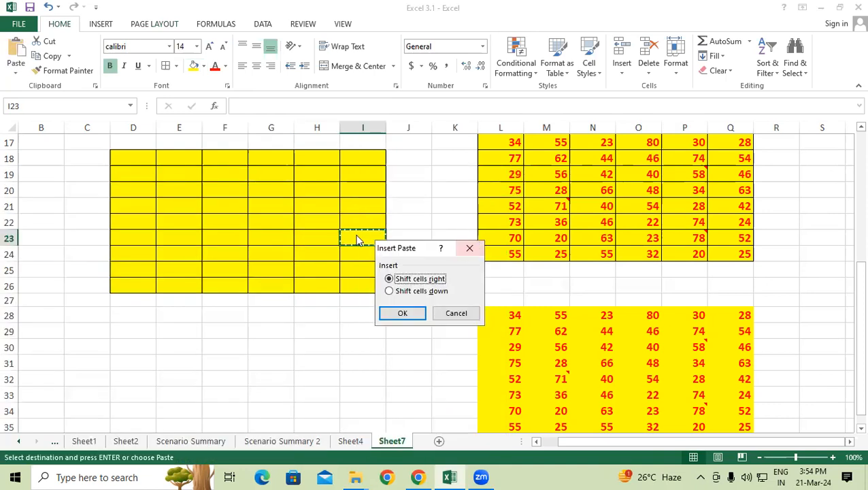
{"action": "left_click", "coordinate": [469, 248]}
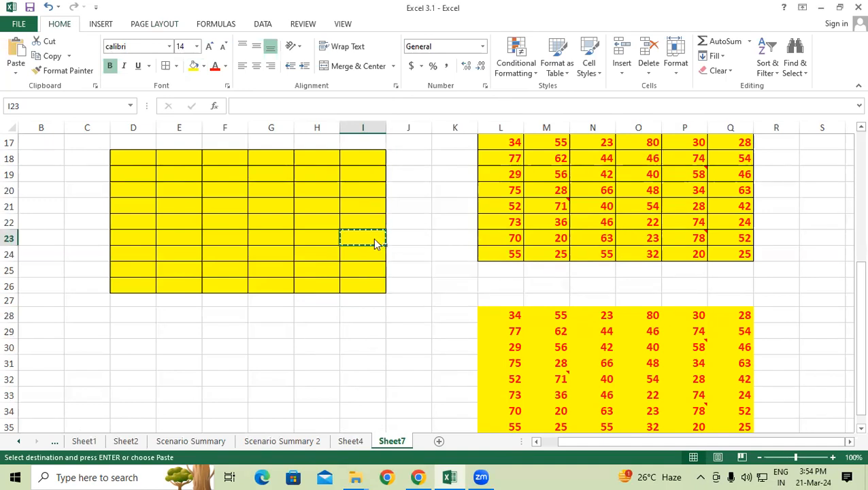
{"action": "right_click", "coordinate": [372, 238]}
{"action": "left_click", "coordinate": [425, 285]}
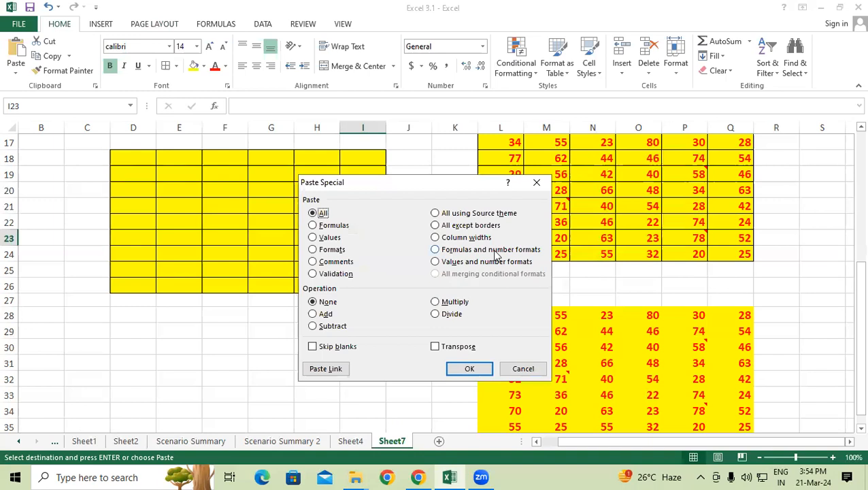
{"action": "left_click", "coordinate": [482, 263]}
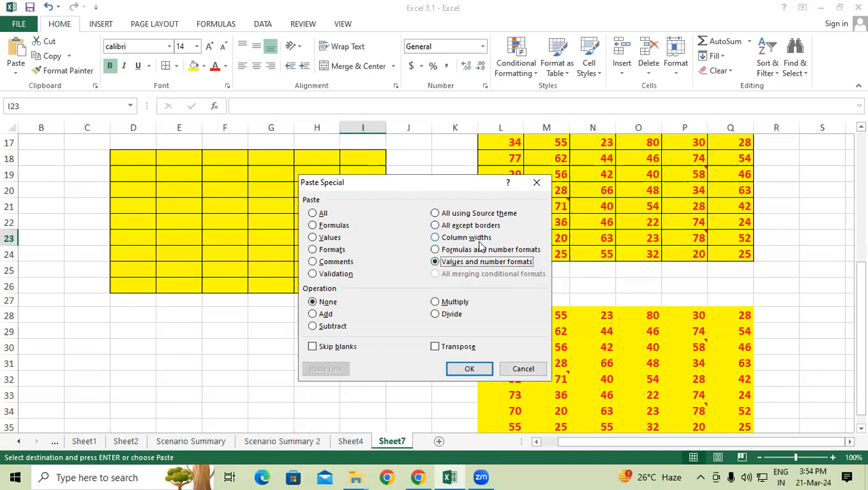
{"action": "left_click", "coordinate": [537, 183]}
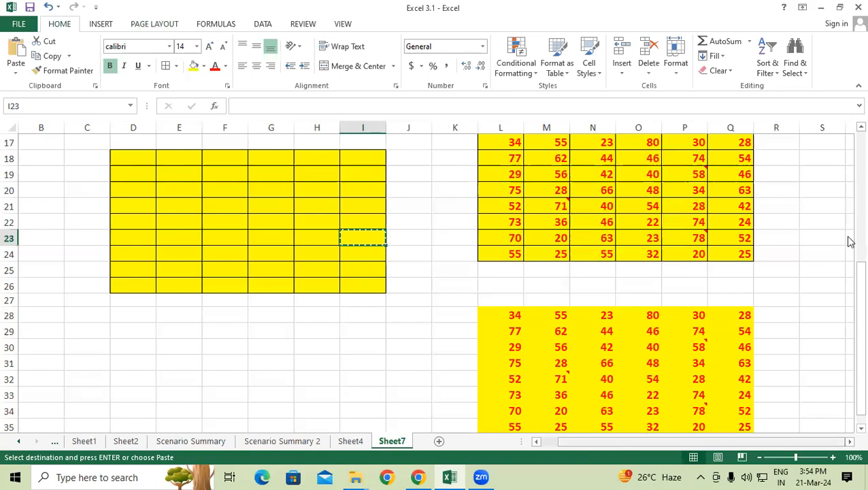
- Widen column Q to about twice its width on Sheet7
{"action": "scroll", "coordinate": [848, 204], "scroll_direction": "up", "scroll_amount": 5}
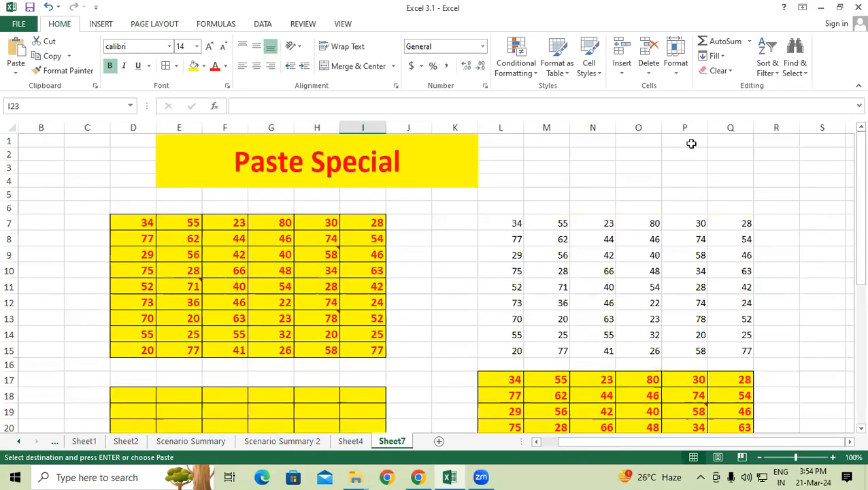
{"action": "left_click", "coordinate": [739, 155]}
{"action": "left_click_drag", "start_coordinate": [753, 128], "coordinate": [787, 151]}
{"action": "left_click", "coordinate": [749, 219]}
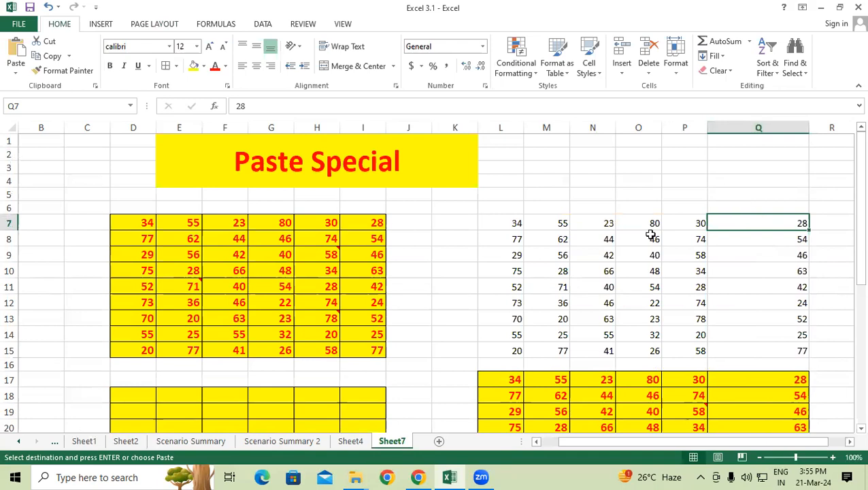
{"action": "left_click", "coordinate": [633, 223]}
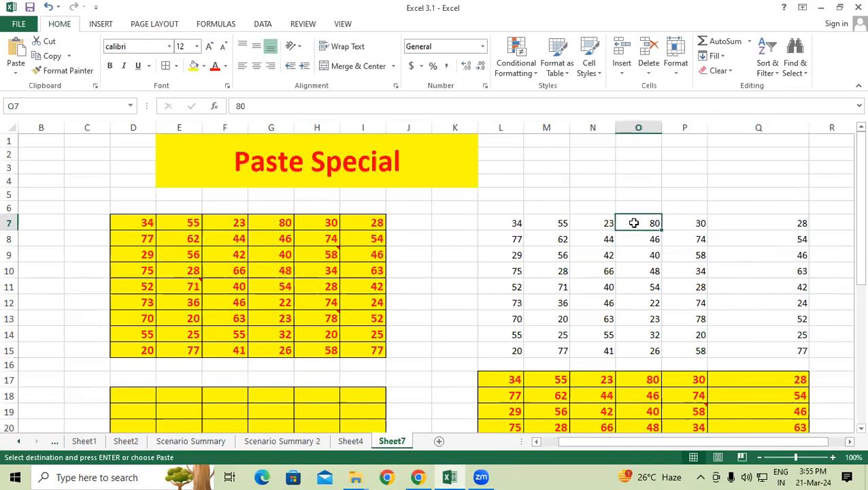
{"action": "left_click", "coordinate": [756, 223]}
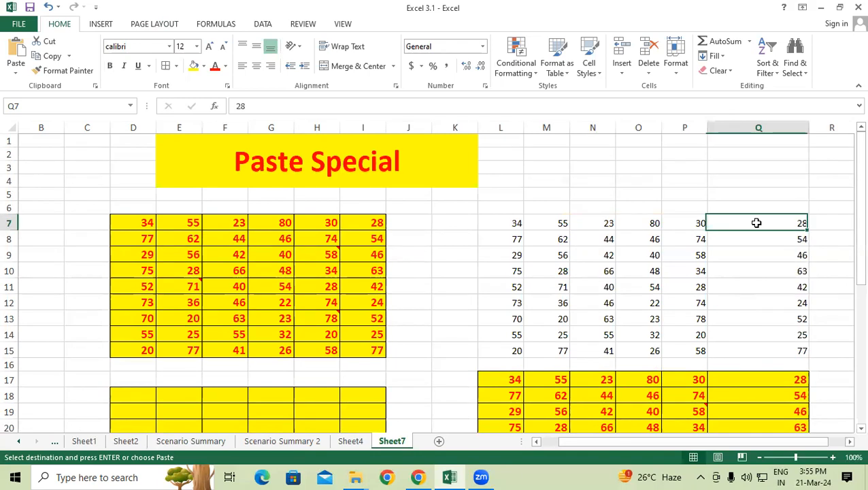
- Copy cell O7 and paste only its column width onto Q7 using the Paste Special option Column widths
{"action": "left_click", "coordinate": [633, 223]}
{"action": "right_click", "coordinate": [633, 225]}
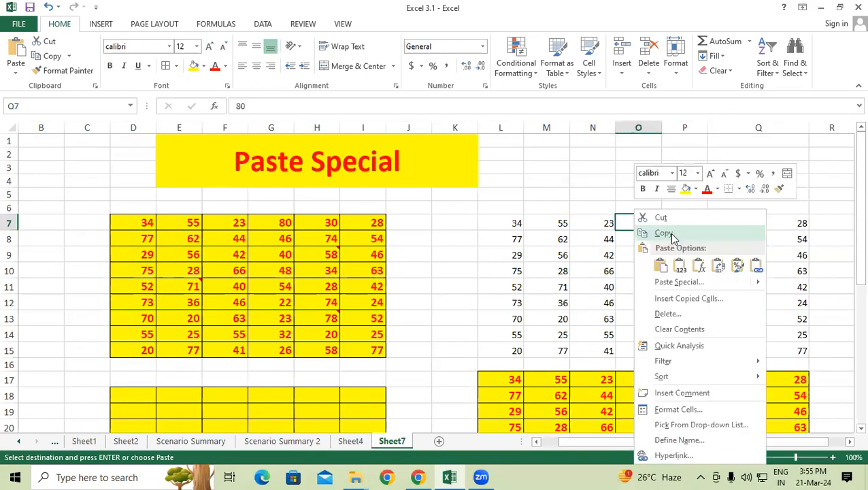
{"action": "left_click", "coordinate": [666, 233]}
{"action": "left_click", "coordinate": [737, 221]}
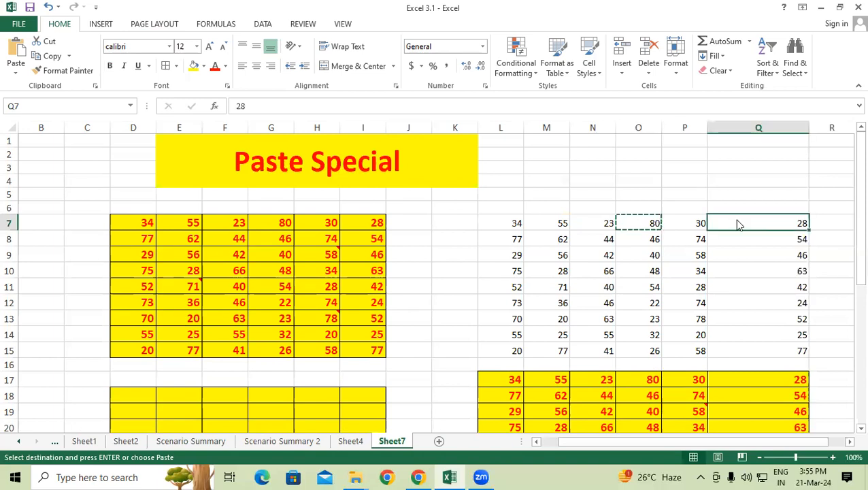
{"action": "right_click", "coordinate": [737, 222]}
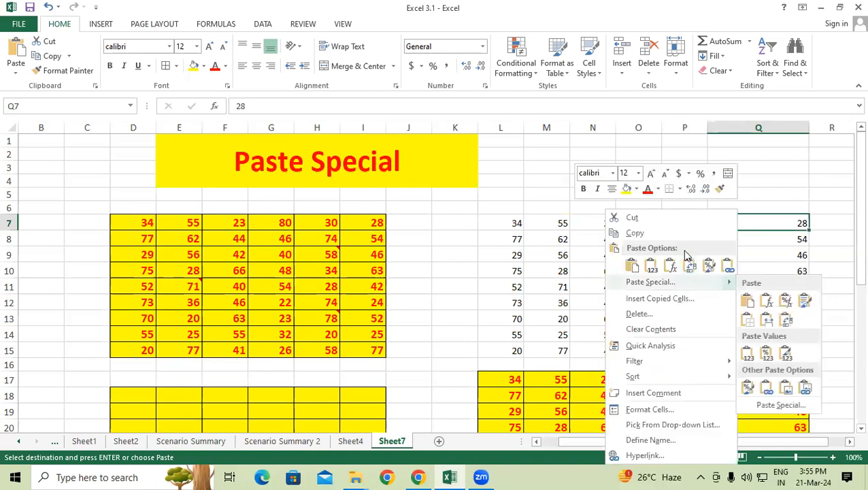
{"action": "left_click", "coordinate": [680, 281]}
{"action": "left_click", "coordinate": [684, 232]}
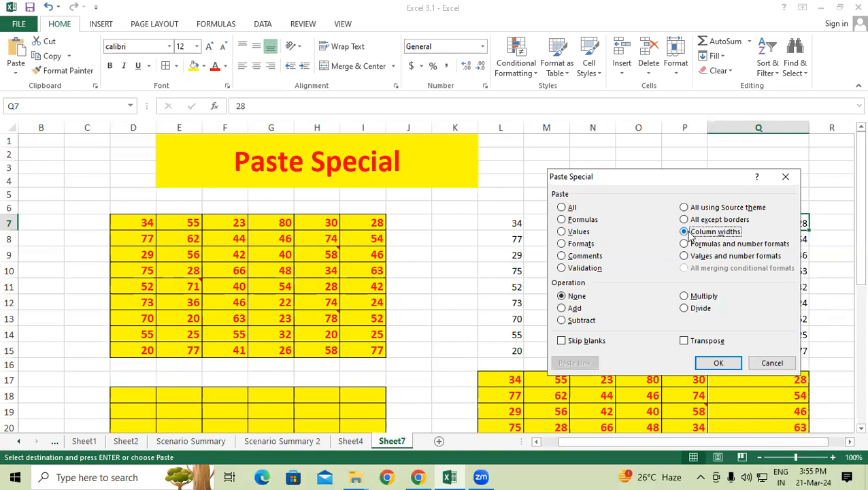
{"action": "left_click", "coordinate": [702, 364]}
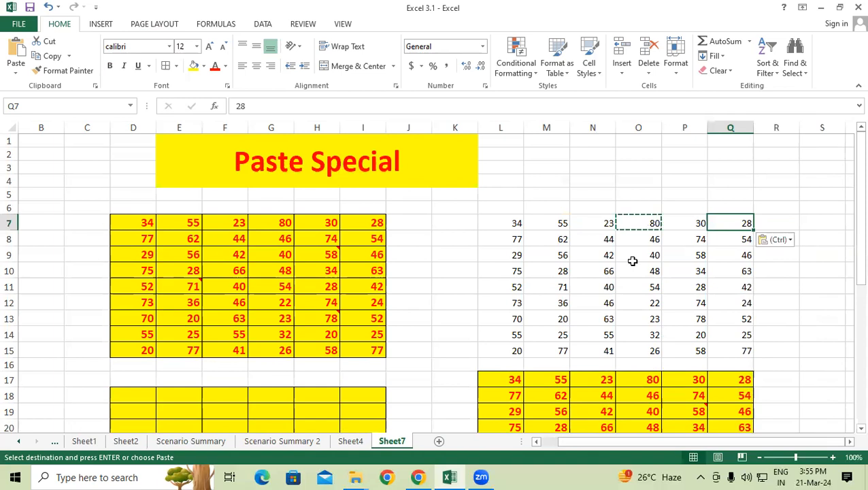
- Review the available Paste Special options for cell F32 without pasting anything
{"action": "scroll", "coordinate": [631, 260], "scroll_direction": "down", "scroll_amount": 5}
{"action": "scroll", "coordinate": [451, 247], "scroll_direction": "down", "scroll_amount": 3}
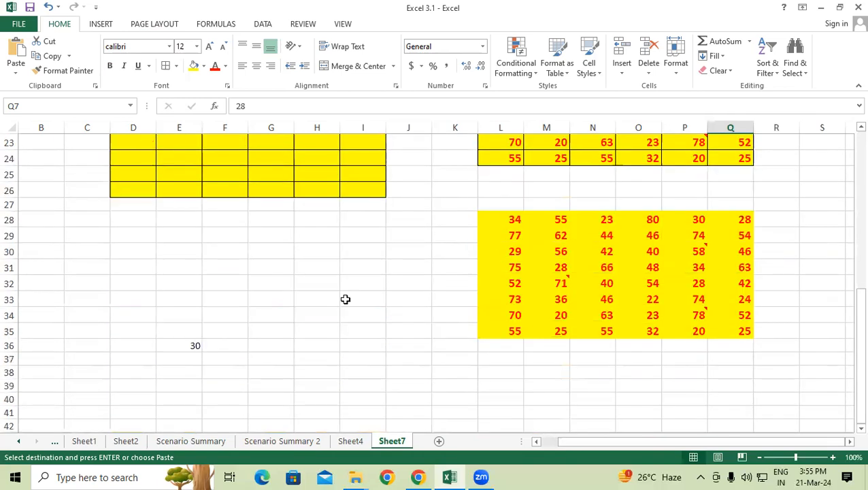
{"action": "right_click", "coordinate": [245, 279]}
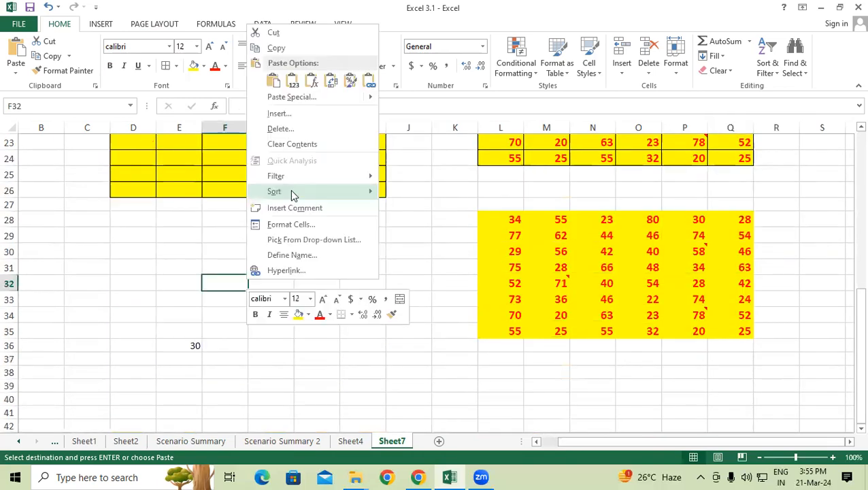
{"action": "left_click", "coordinate": [284, 98]}
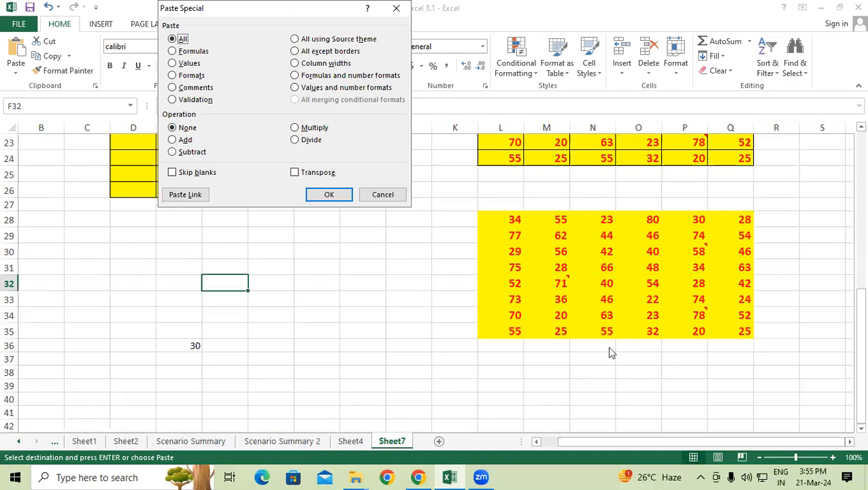
{"action": "left_click", "coordinate": [382, 194]}
- Copy the unformatted number table L7:Q15 and paste it starting at cell E61
{"action": "left_click_drag", "start_coordinate": [848, 299], "coordinate": [849, 139]}
{"action": "scroll", "coordinate": [511, 228], "scroll_direction": "up", "scroll_amount": 1}
{"action": "left_click_drag", "start_coordinate": [512, 226], "coordinate": [721, 346]}
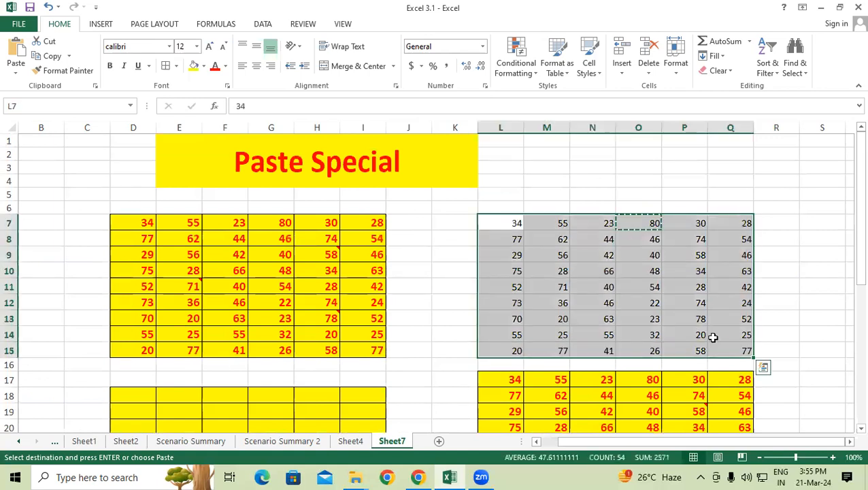
{"action": "key", "text": "ctrl+c"}
{"action": "scroll", "coordinate": [437, 360], "scroll_direction": "down", "scroll_amount": 1}
{"action": "scroll", "coordinate": [434, 359], "scroll_direction": "down", "scroll_amount": 7}
{"action": "scroll", "coordinate": [157, 258], "scroll_direction": "down", "scroll_amount": 7}
{"action": "scroll", "coordinate": [168, 234], "scroll_direction": "down", "scroll_amount": 2}
{"action": "left_click", "coordinate": [168, 234]}
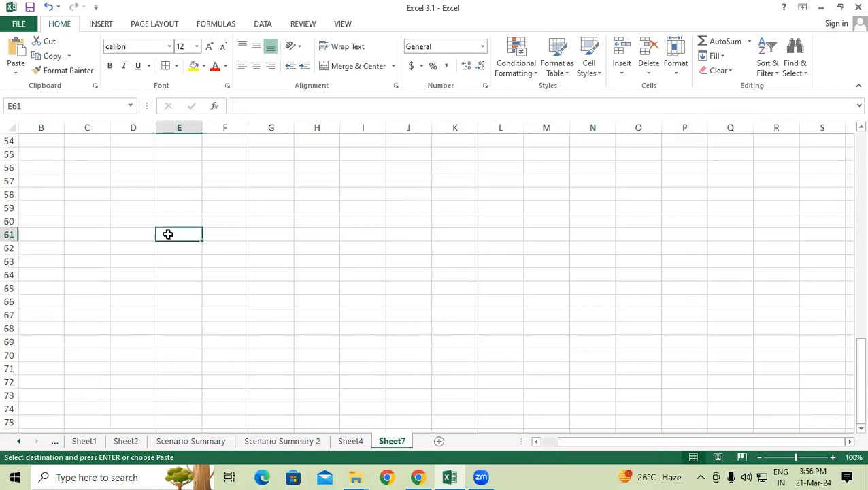
{"action": "key", "text": "ctrl+v"}
- Enter 7 in cell L61 and copy that cell
{"action": "left_click", "coordinate": [468, 244]}
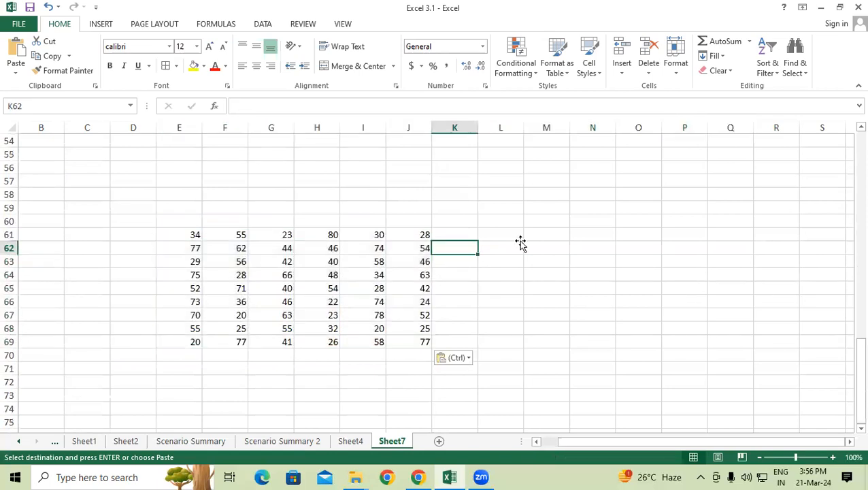
{"action": "left_click", "coordinate": [520, 241]}
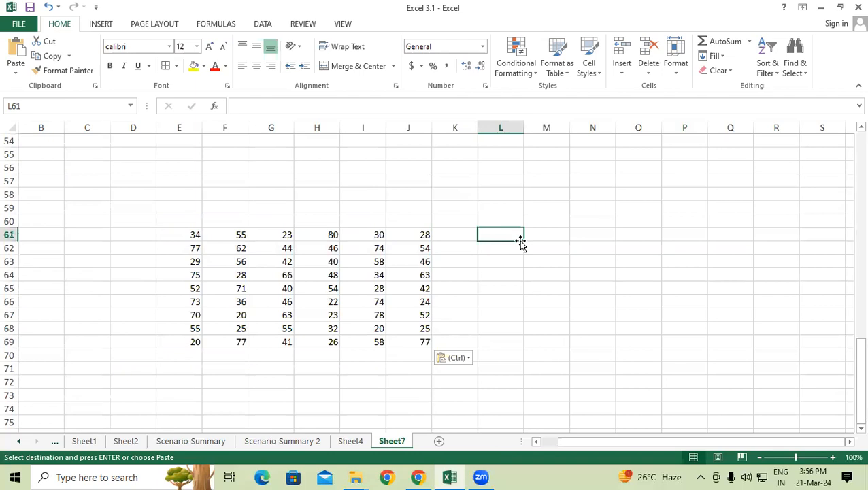
{"action": "type", "text": "7"}
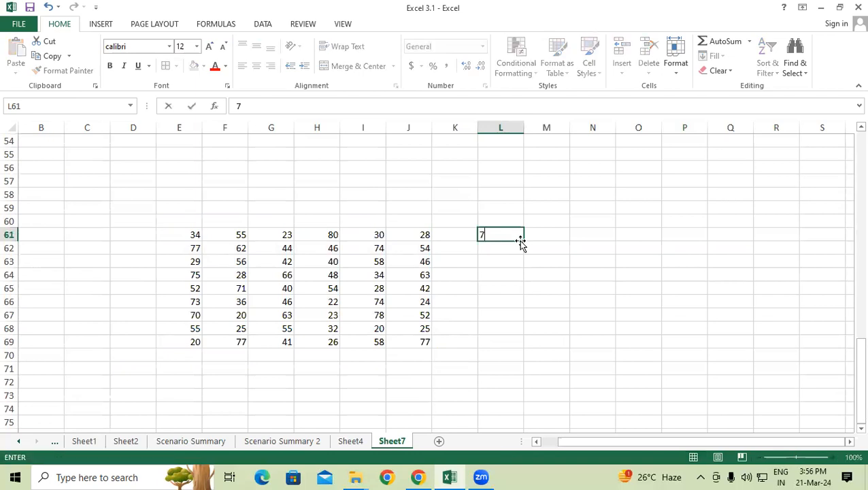
{"action": "key", "text": "Return"}
{"action": "left_click", "coordinate": [512, 234]}
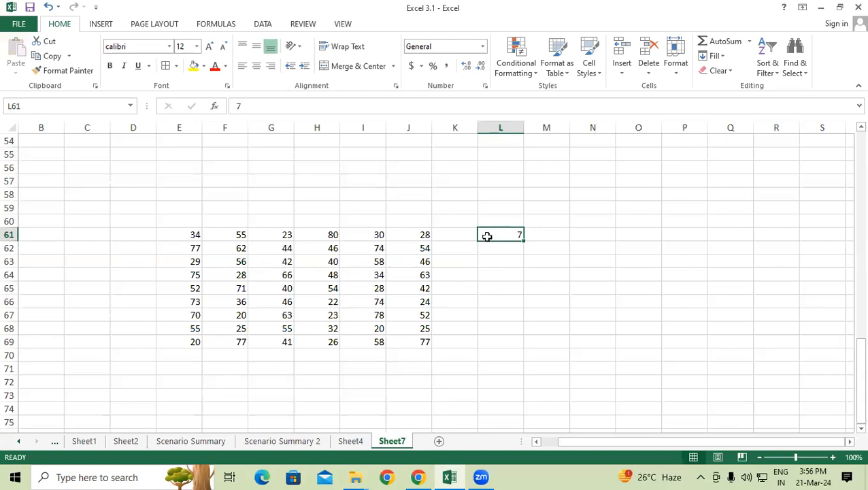
{"action": "right_click", "coordinate": [526, 236]}
{"action": "left_click", "coordinate": [528, 234]}
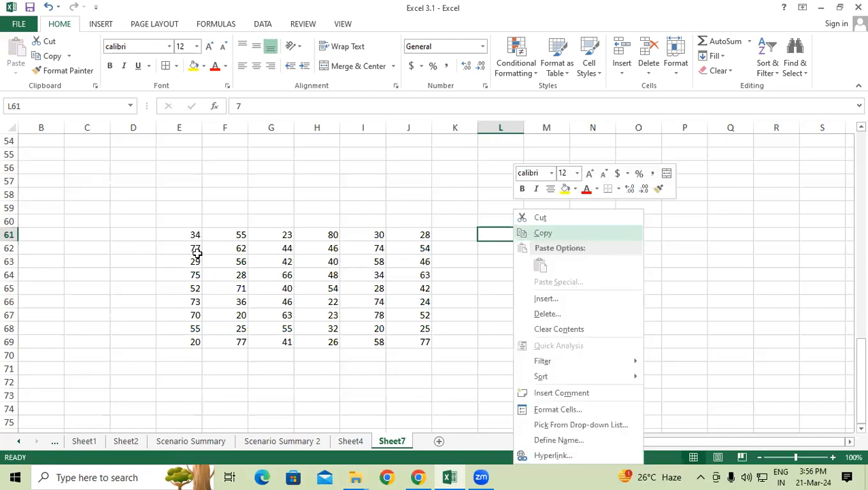
- Add the copied 7 to every number in E61:J69 using the Paste Special Add operation
{"action": "left_click_drag", "start_coordinate": [180, 235], "coordinate": [416, 340]}
{"action": "right_click", "coordinate": [377, 303]}
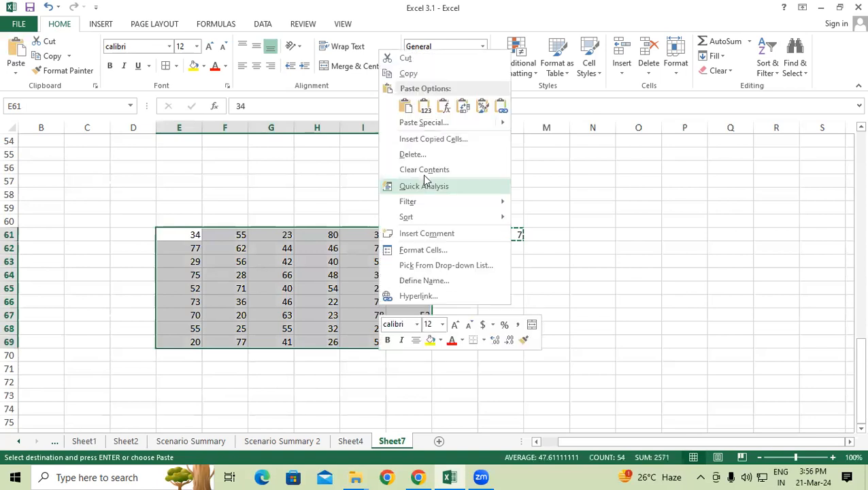
{"action": "left_click", "coordinate": [430, 123]}
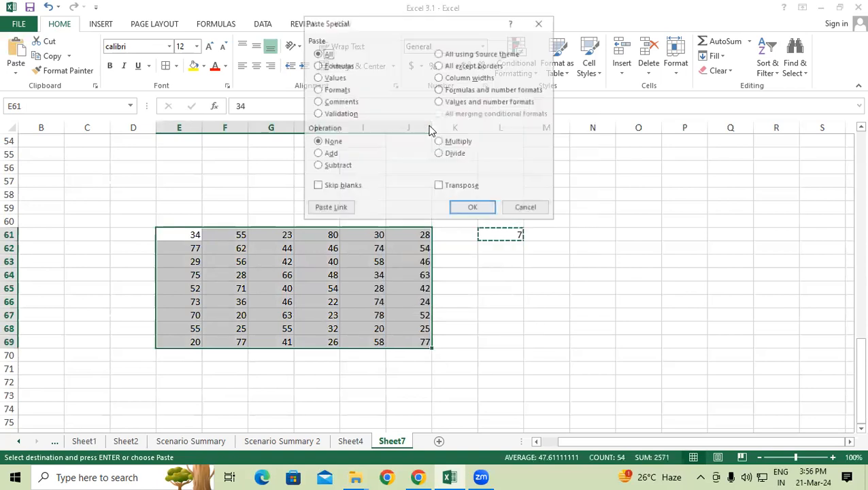
{"action": "left_click", "coordinate": [331, 156]}
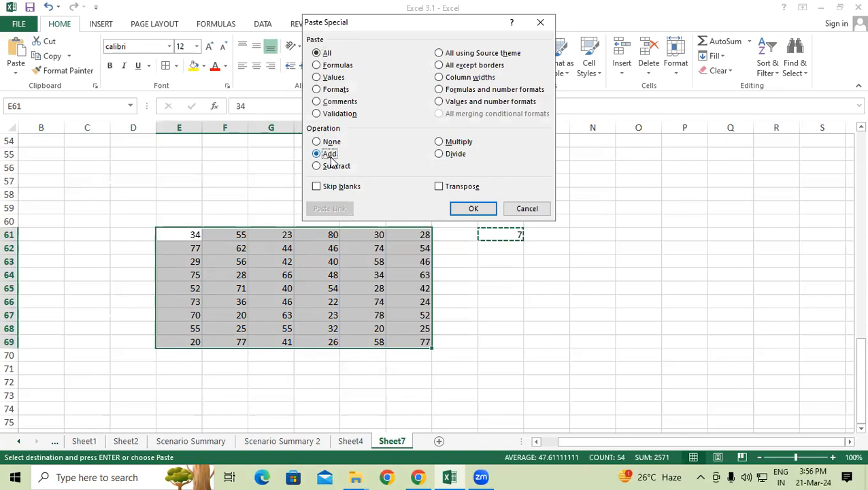
{"action": "left_click", "coordinate": [473, 209]}
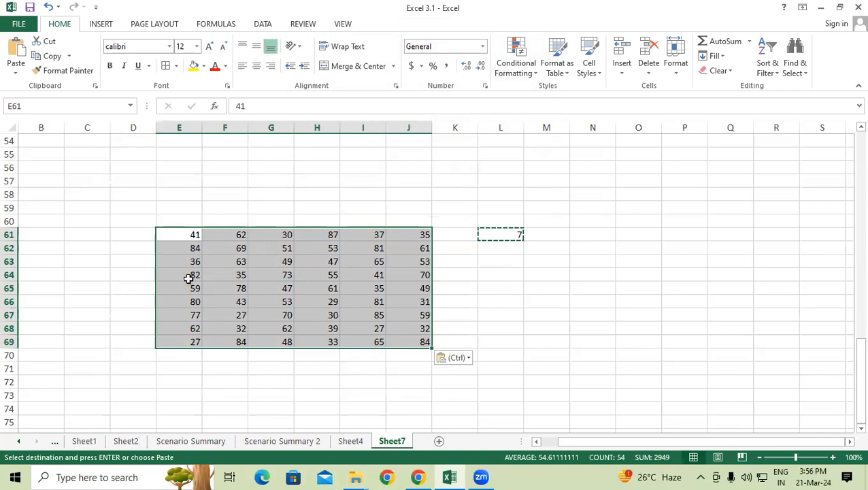
- Subtract the copied 7 from every number in E61:J69 using the Paste Special Subtract operation
{"action": "right_click", "coordinate": [242, 260]}
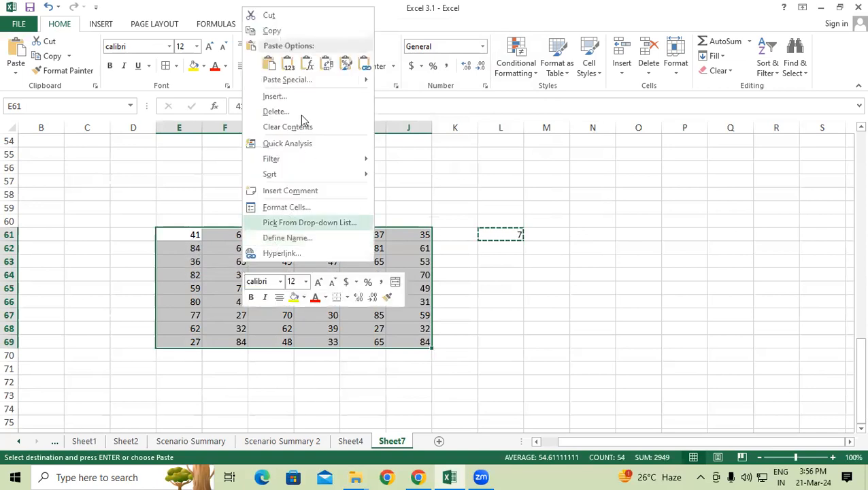
{"action": "left_click", "coordinate": [295, 81]}
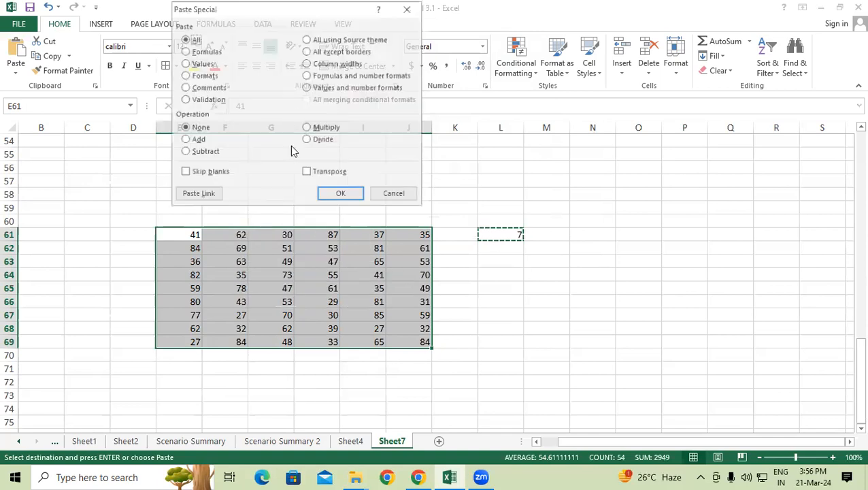
{"action": "left_click", "coordinate": [199, 152]}
{"action": "left_click", "coordinate": [346, 193]}
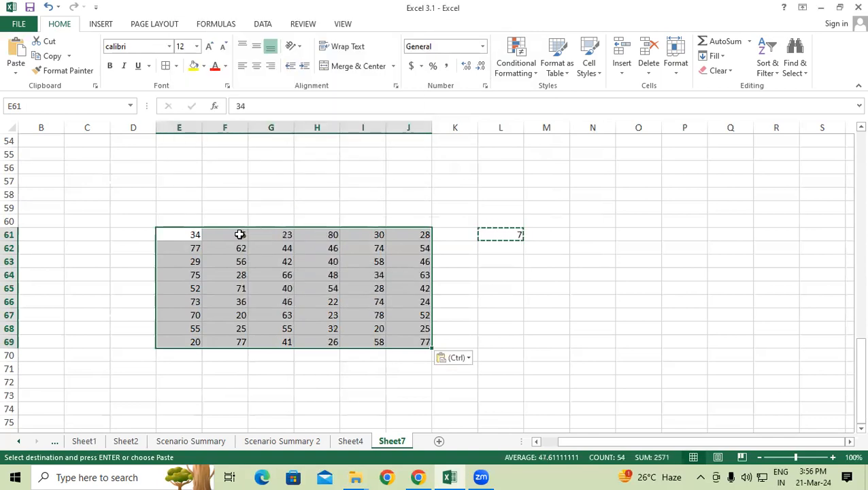
- Multiply every number in E61:J69 by the copied 7 using the Paste Special Multiply operation
{"action": "right_click", "coordinate": [196, 265]}
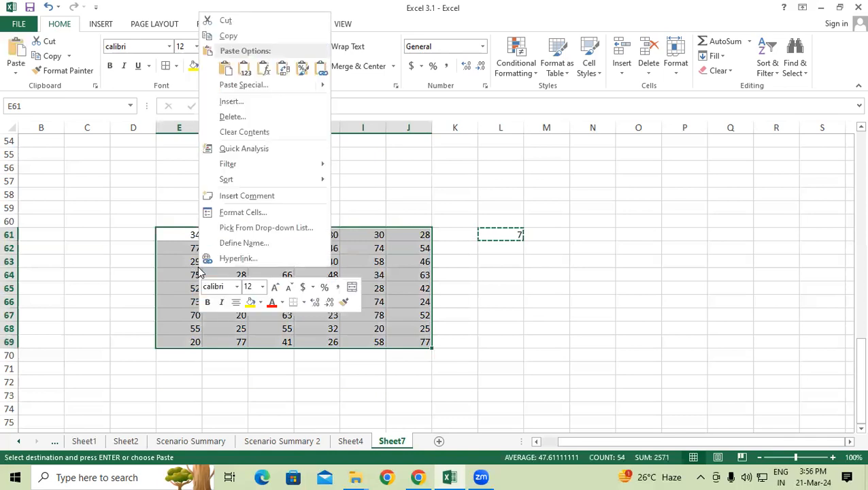
{"action": "left_click", "coordinate": [259, 93]}
{"action": "left_click", "coordinate": [294, 129]}
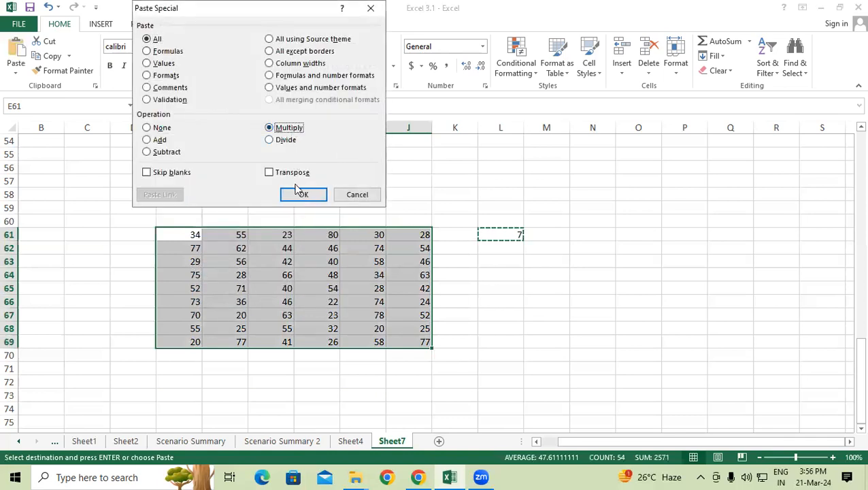
{"action": "left_click", "coordinate": [302, 195]}
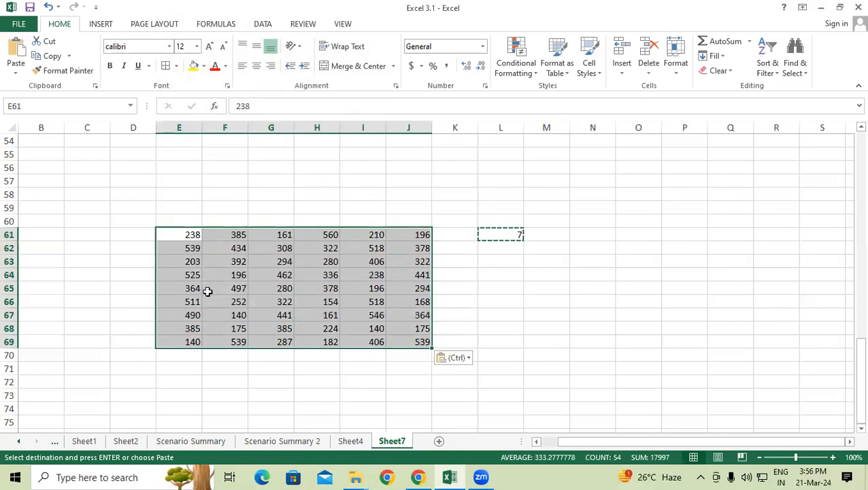
- Divide every number in E61:J69 by the copied 7 using the Paste Special Divide operation
{"action": "right_click", "coordinate": [280, 300]}
{"action": "left_click", "coordinate": [317, 120]}
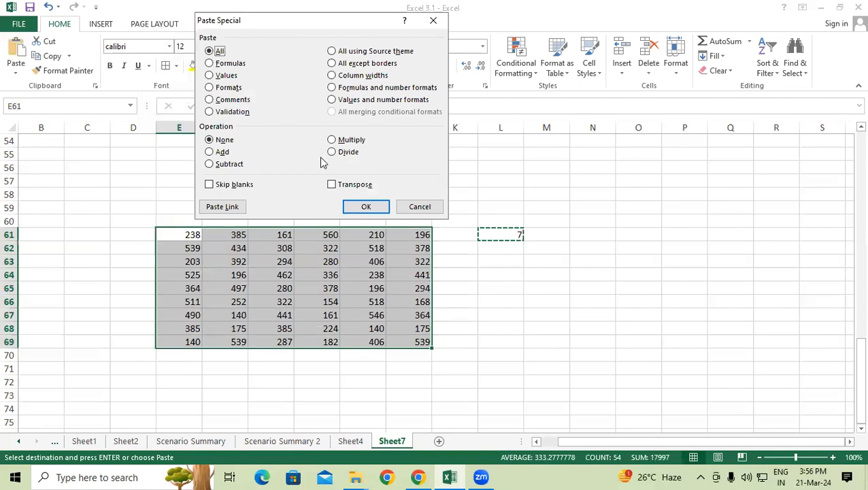
{"action": "left_click", "coordinate": [333, 153]}
{"action": "left_click", "coordinate": [357, 207]}
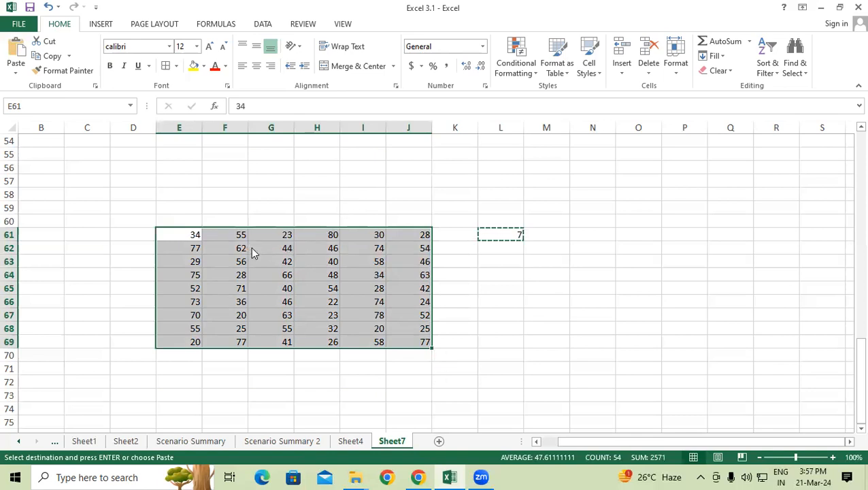
- Repeat the Paste Special Multiply operation with the copied 7 on the number table E61:J69
{"action": "right_click", "coordinate": [252, 249]}
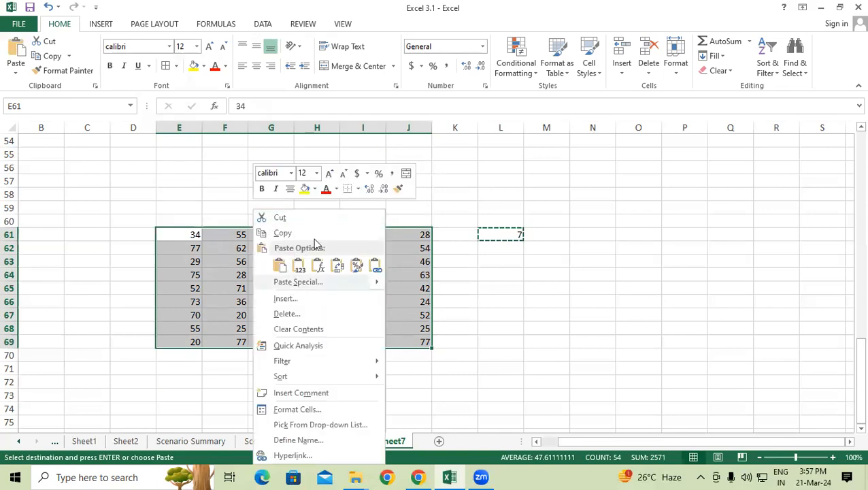
{"action": "left_click", "coordinate": [297, 282]}
{"action": "left_click", "coordinate": [300, 300]}
{"action": "left_click", "coordinate": [330, 367]}
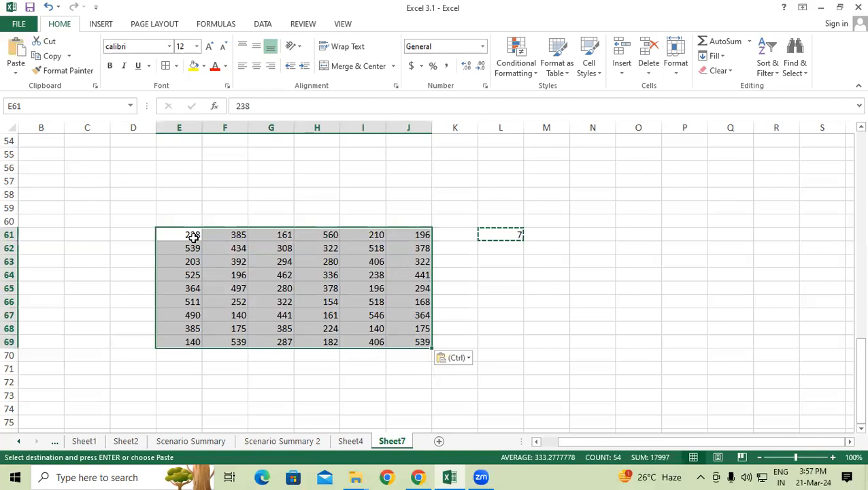
- Repeat the Paste Special Divide operation with the copied 7 on the number table E61:J69
{"action": "right_click", "coordinate": [209, 285]}
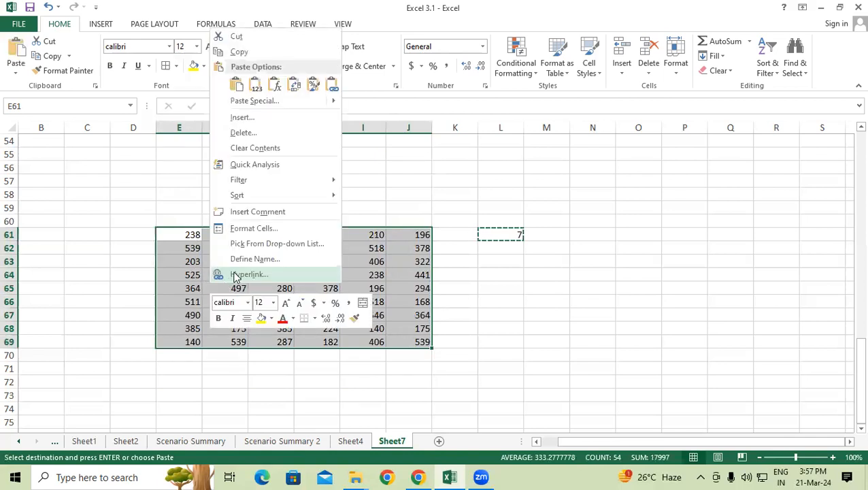
{"action": "left_click", "coordinate": [248, 103]}
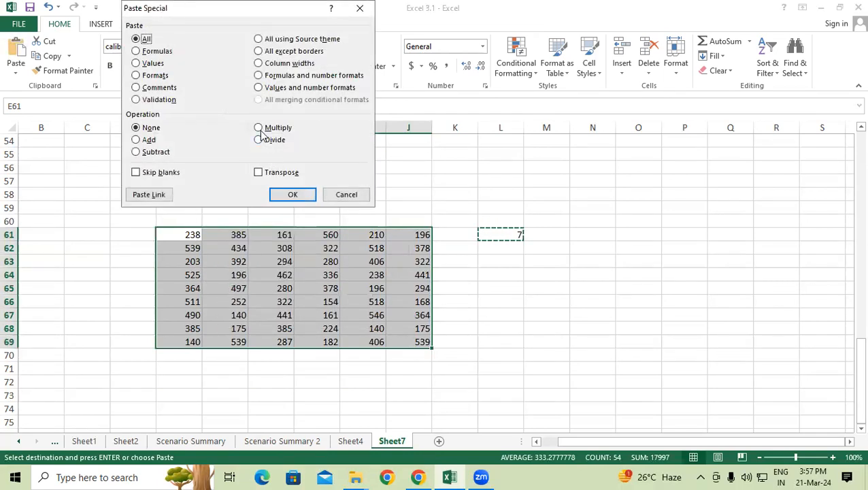
{"action": "left_click", "coordinate": [259, 140]}
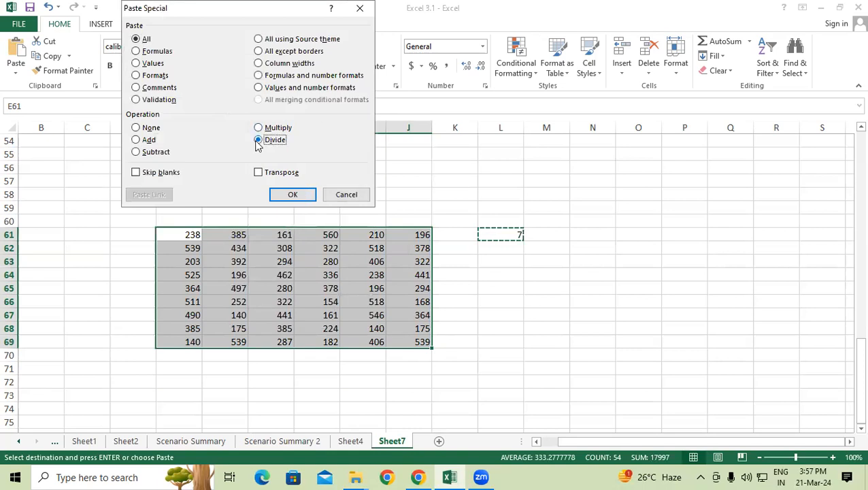
{"action": "left_click", "coordinate": [290, 195]}
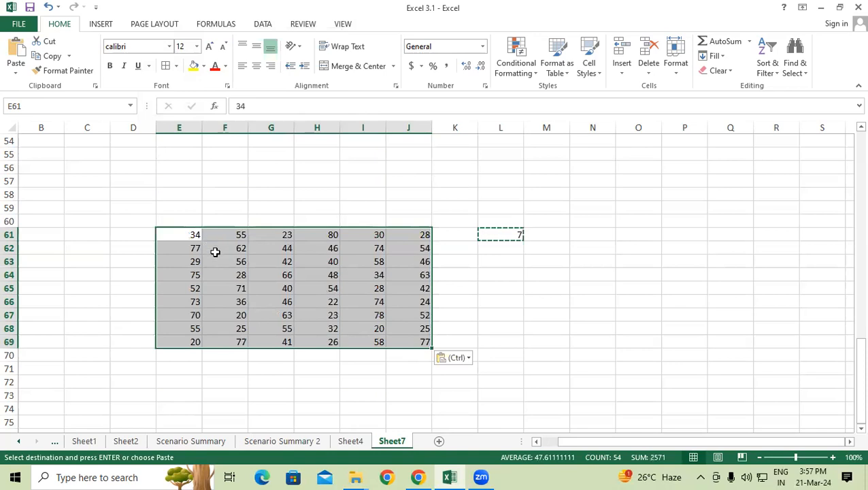
{"action": "right_click", "coordinate": [213, 249]}
{"action": "left_click", "coordinate": [235, 282]}
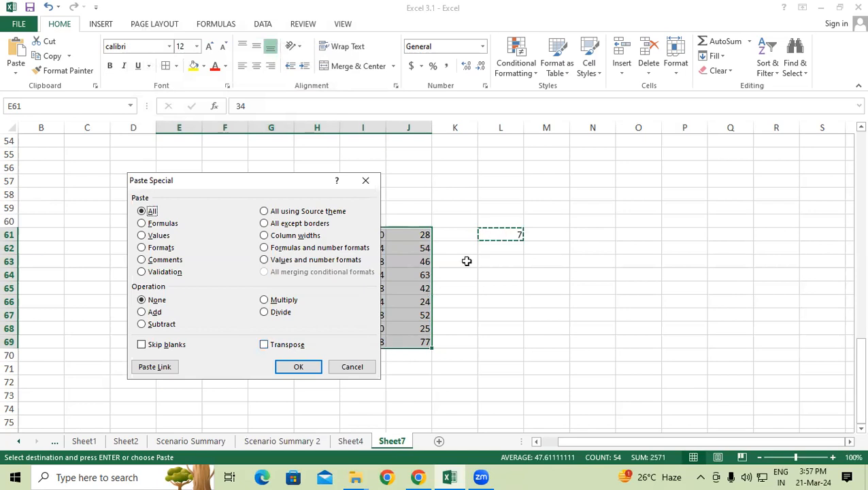
{"action": "key", "text": "Escape"}
- Enter 1 and 2 in N61 and O61, extend the series to 6 in S61, and copy the row N61:S61
{"action": "left_click", "coordinate": [608, 237]}
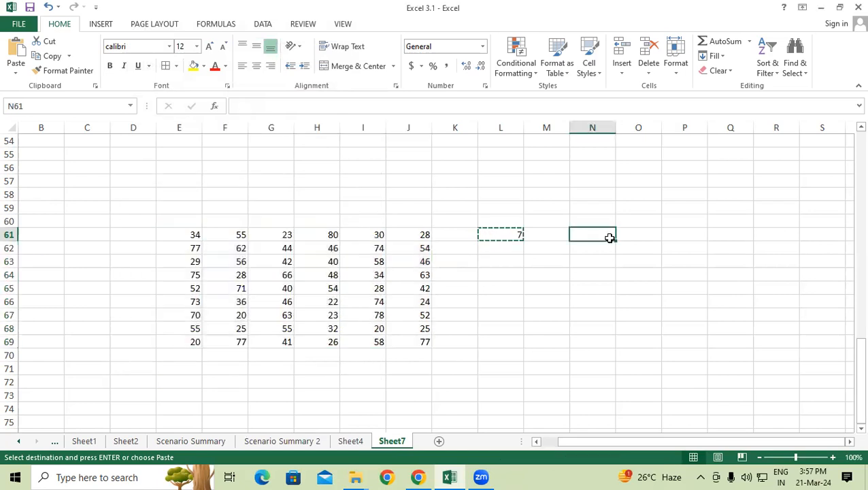
{"action": "key", "text": "Tab"}
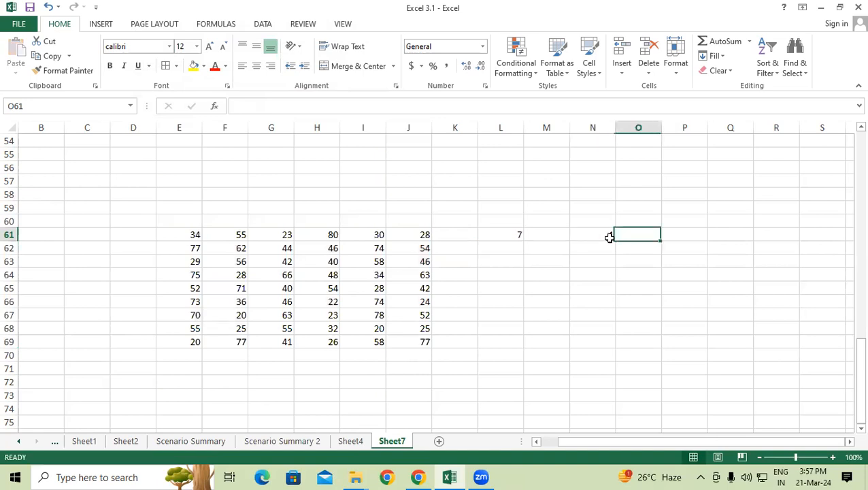
{"action": "type", "text": "2"}
{"action": "key", "text": "Return"}
{"action": "left_click_drag", "start_coordinate": [598, 235], "coordinate": [816, 248]}
{"action": "left_click_drag", "start_coordinate": [577, 234], "coordinate": [703, 242]}
{"action": "right_click", "coordinate": [724, 238]}
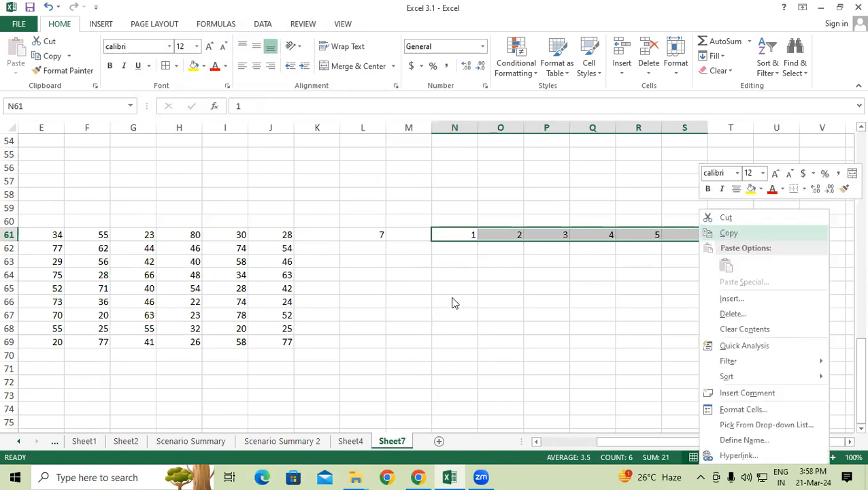
- Paste the copied row as a column starting at N66 using the Paste Special Transpose option
{"action": "right_click", "coordinate": [454, 303]}
{"action": "key", "text": "Escape"}
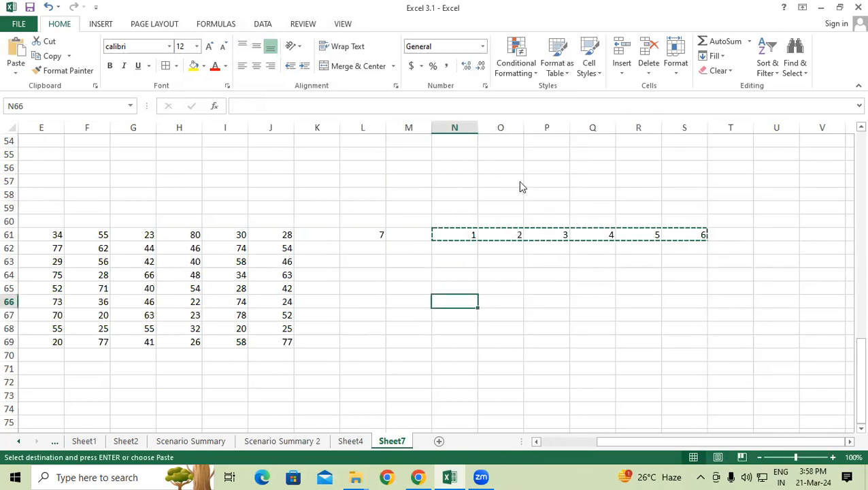
{"action": "key", "text": "ctrl+alt+v"}
{"action": "key", "text": "e"}
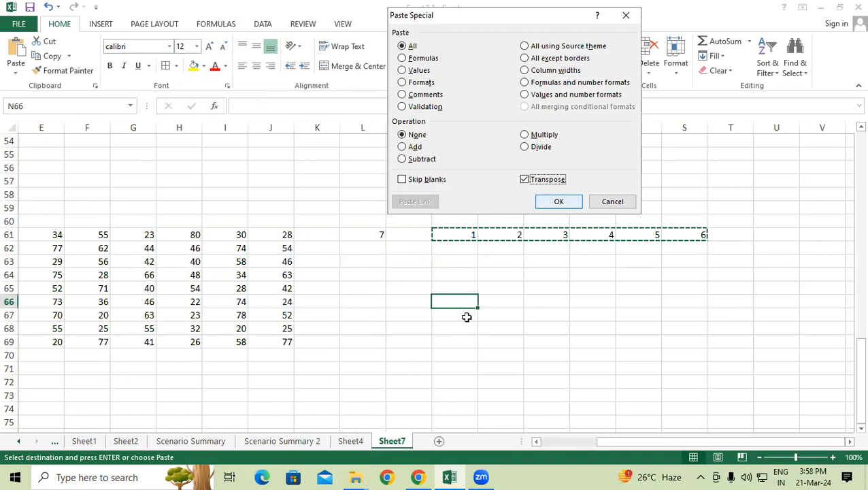
{"action": "key", "text": "Return"}
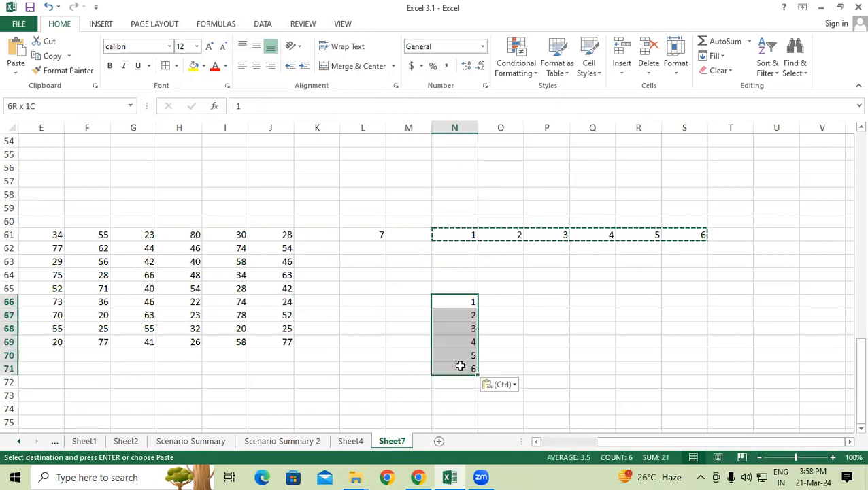
- Copy the column N66:N71 and paste it transposed as a row starting at P66
{"action": "right_click", "coordinate": [460, 366]}
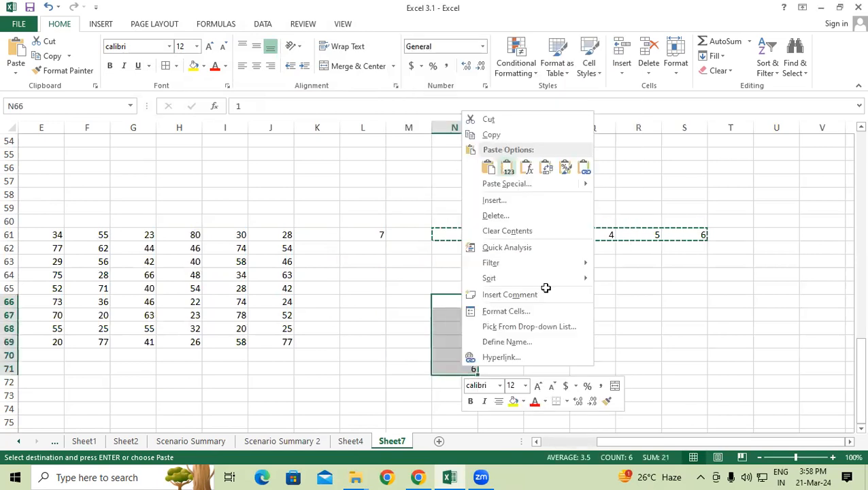
{"action": "key", "text": "c"}
{"action": "left_click", "coordinate": [550, 299]}
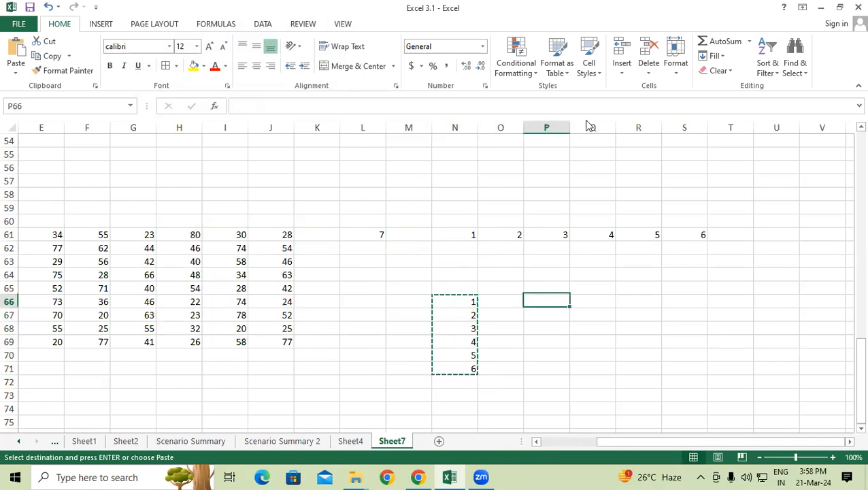
{"action": "key", "text": "shift+F10"}
{"action": "key", "text": "s"}
{"action": "left_click", "coordinate": [597, 177]}
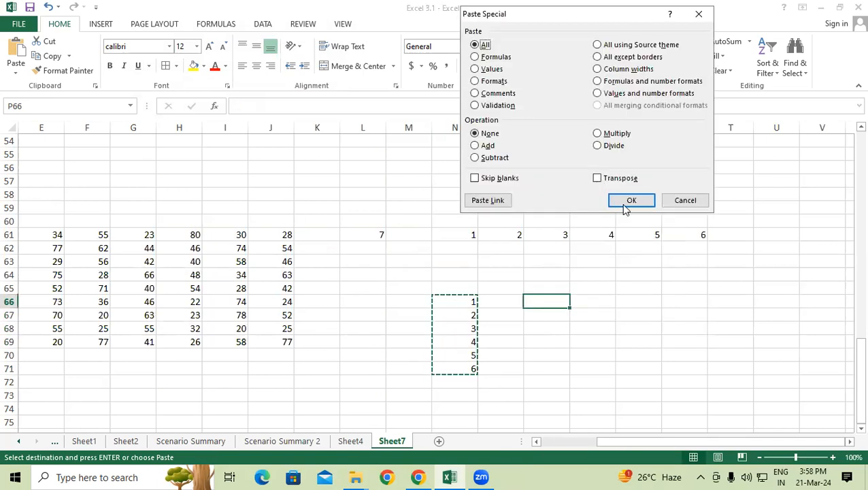
{"action": "key", "text": "Return"}
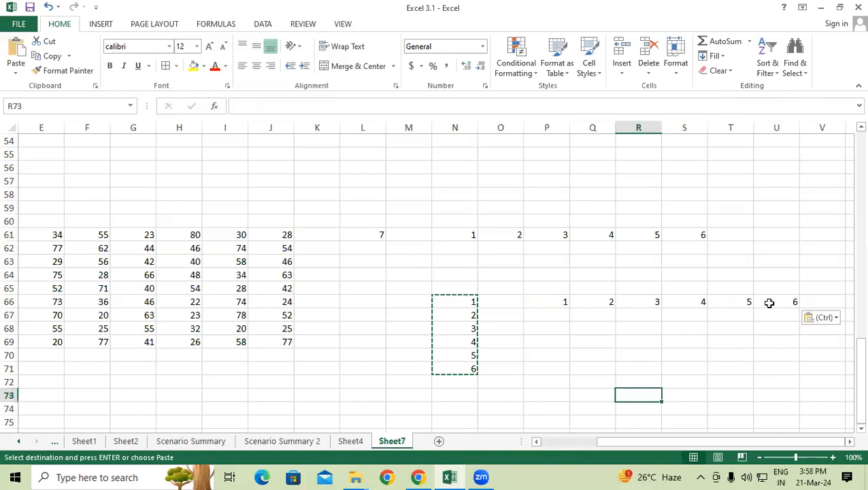
{"action": "left_click", "coordinate": [687, 352]}
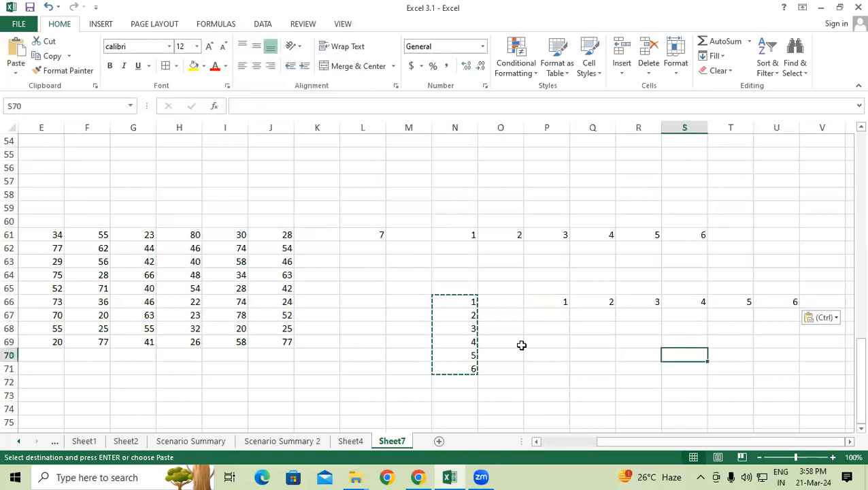
{"action": "right_click", "coordinate": [500, 341]}
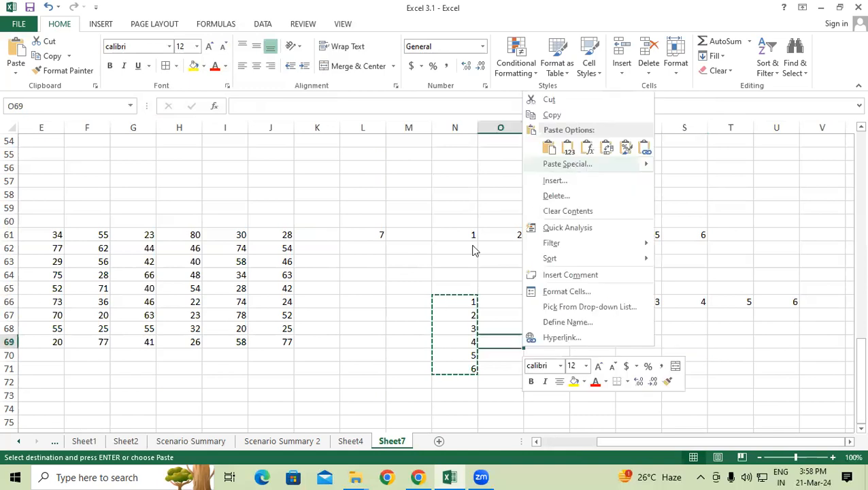
{"action": "key", "text": "s"}
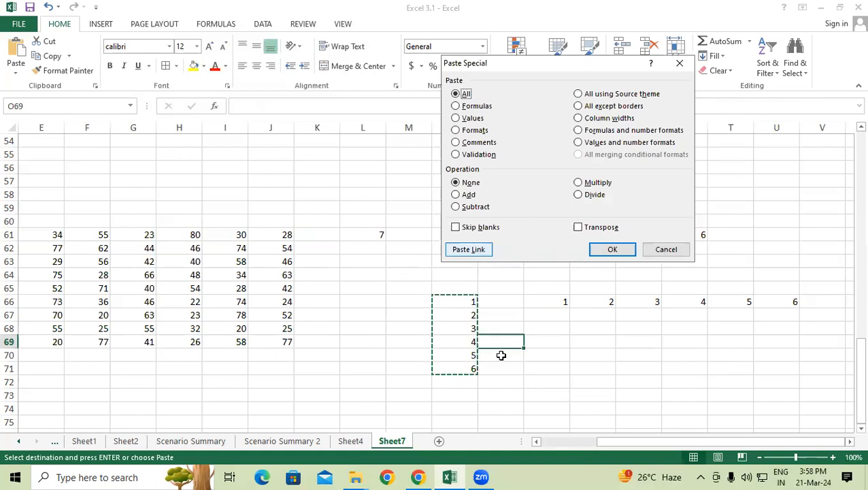
{"action": "key", "text": "Escape"}
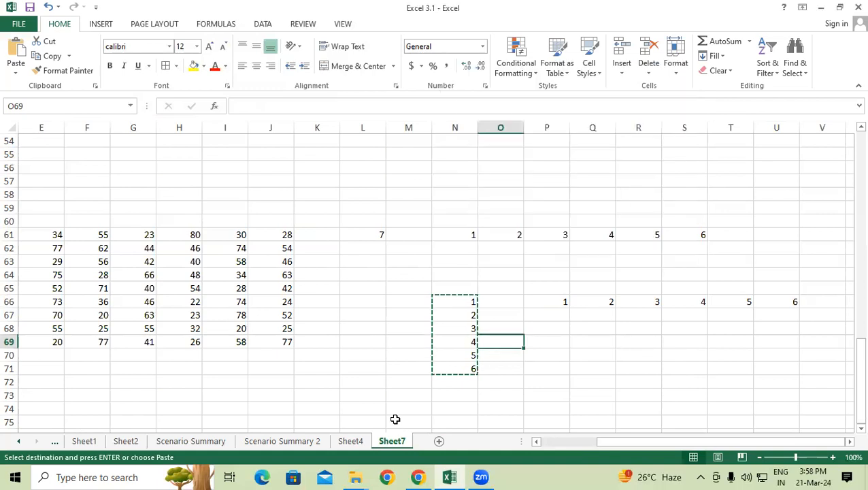
- Add a new worksheet after Sheet7 and return to Sheet7
{"action": "scroll", "coordinate": [395, 418], "scroll_direction": "down", "scroll_amount": 1}
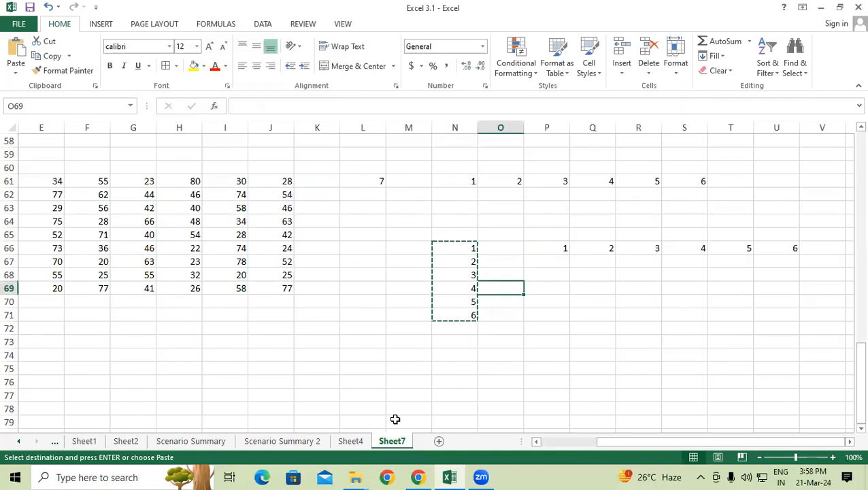
{"action": "left_click", "coordinate": [439, 443]}
{"action": "key", "text": "ctrl+Page_Up"}
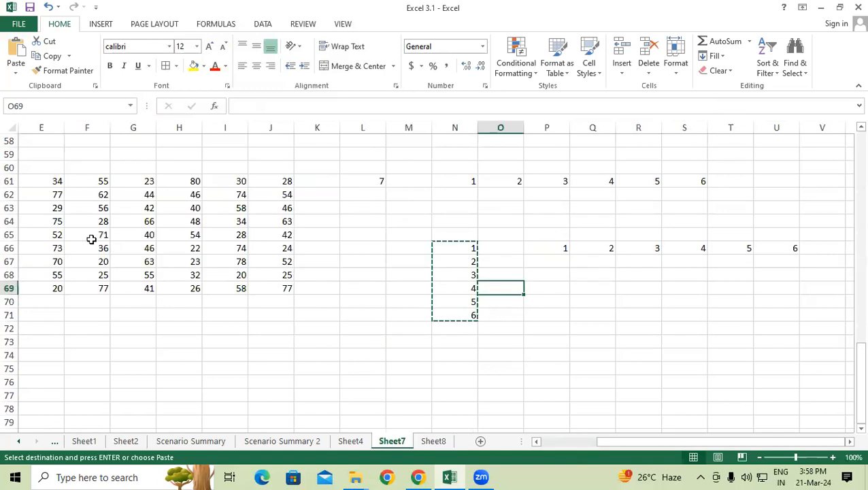
- Select the number table E61:J69 on Sheet7 and copy it
{"action": "scroll", "coordinate": [64, 187], "scroll_direction": "down", "scroll_amount": 1}
{"action": "left_click_drag", "start_coordinate": [41, 168], "coordinate": [267, 276]}
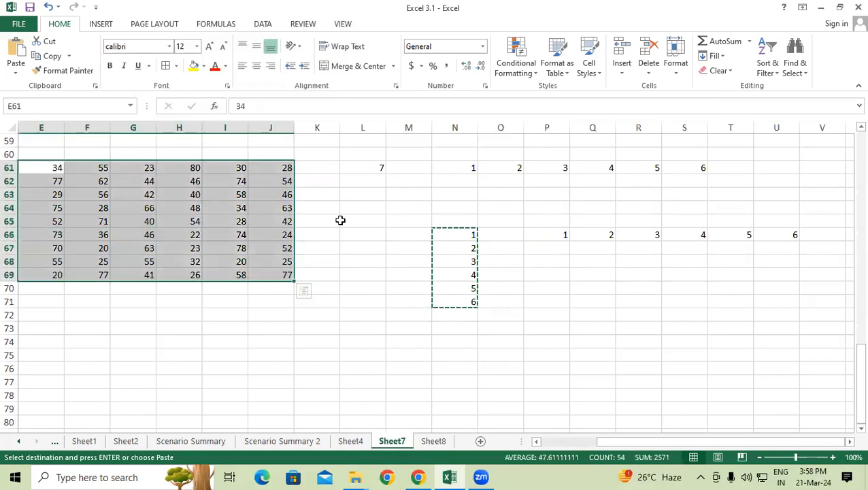
{"action": "key", "text": "ctrl+Page_Down"}
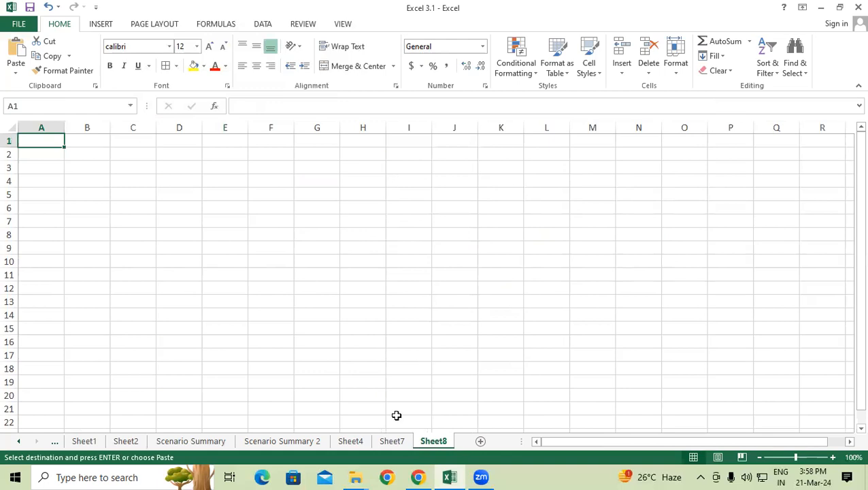
{"action": "key", "text": "ctrl+Page_Up"}
{"action": "right_click", "coordinate": [150, 206]}
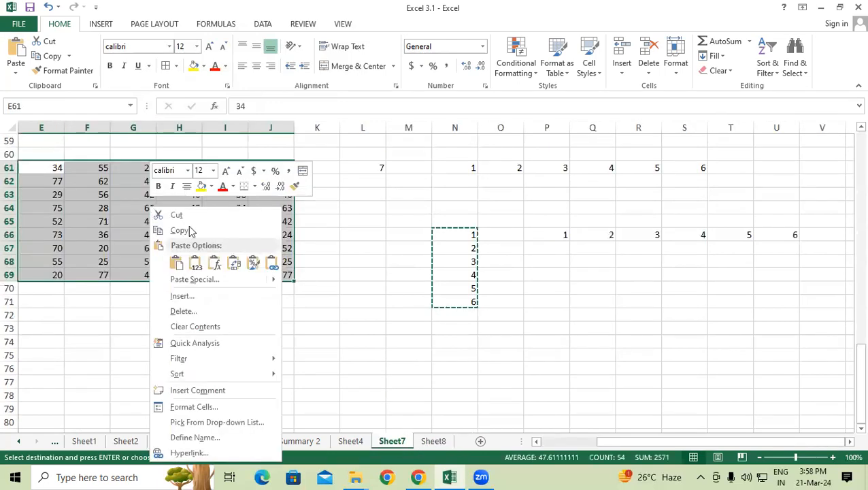
{"action": "left_click", "coordinate": [188, 230]}
- Paste the copied table as links on Sheet8 starting at F4 with Paste Link, and check the link formulas in F4 and F6
{"action": "left_click", "coordinate": [426, 442]}
{"action": "right_click", "coordinate": [271, 175]}
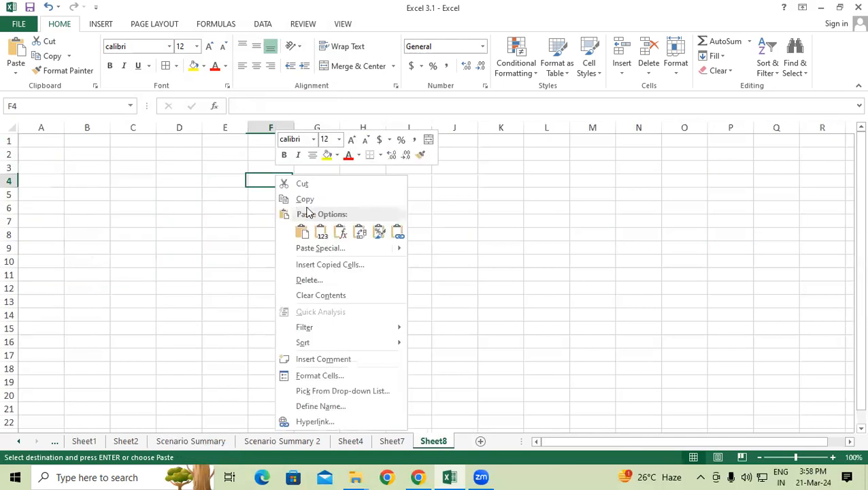
{"action": "left_click", "coordinate": [306, 247]}
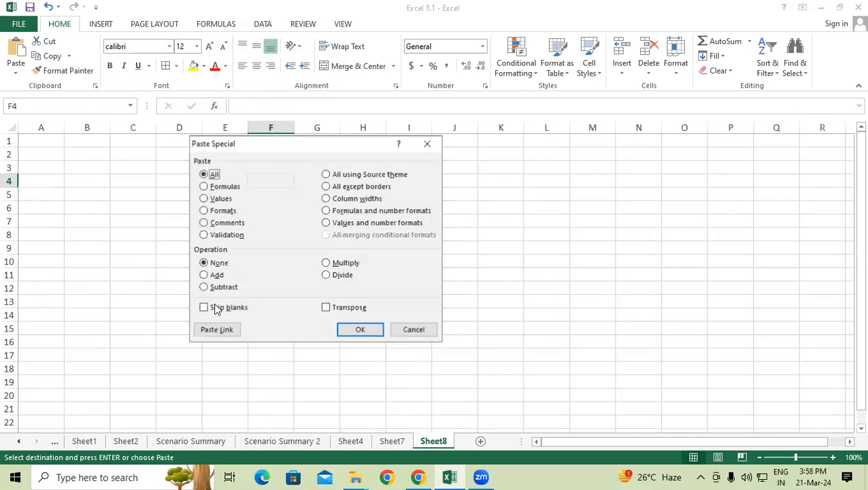
{"action": "left_click", "coordinate": [213, 330]}
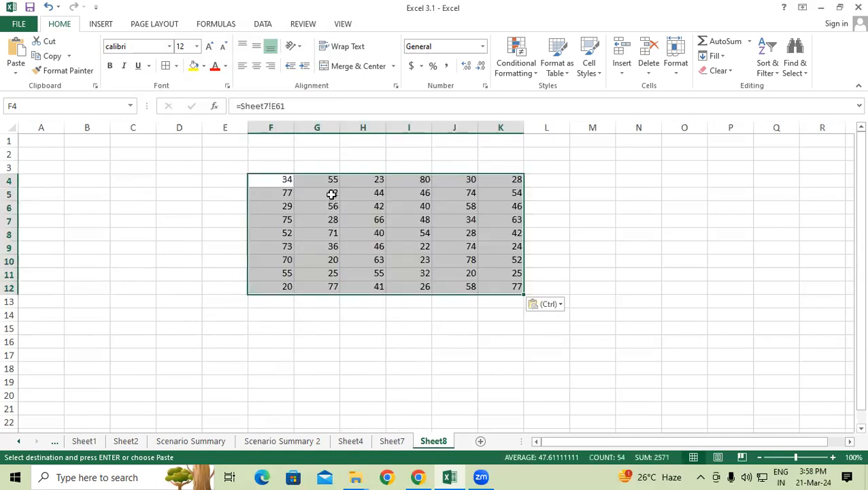
{"action": "left_click", "coordinate": [291, 182]}
{"action": "left_click", "coordinate": [283, 209]}
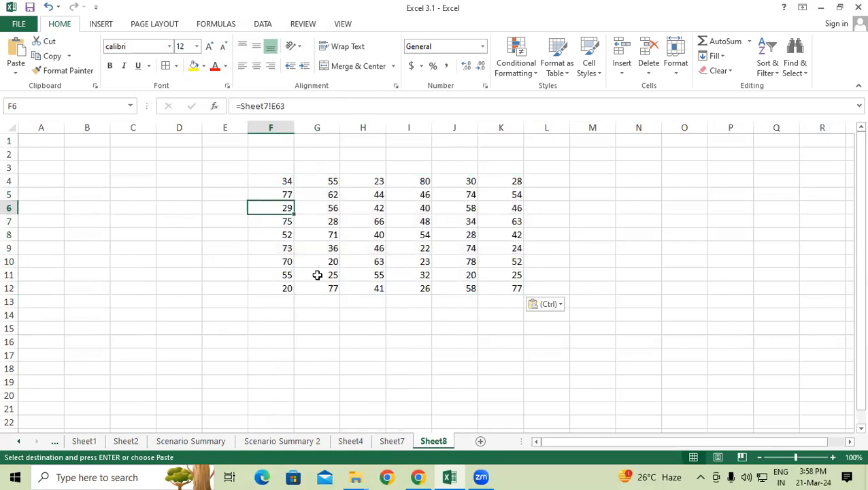
- On Sheet7, replace the values in E61:E65 with 1, 2, 3, 4 and 5
{"action": "left_click", "coordinate": [391, 439]}
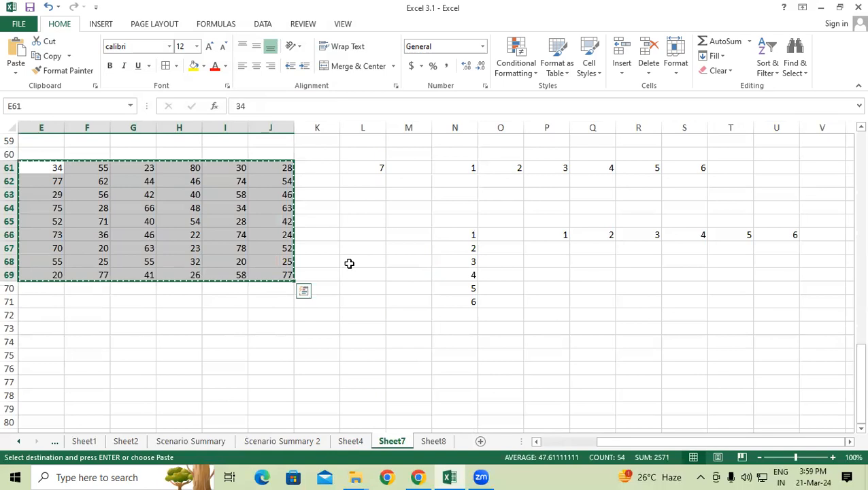
{"action": "key", "text": "shift+BackSpace"}
{"action": "type", "text": "1"}
{"action": "key", "text": "Return"}
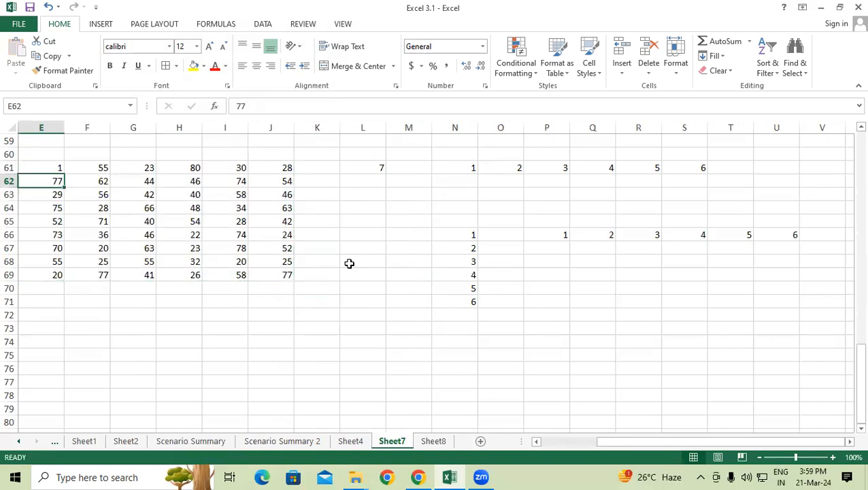
{"action": "type", "text": "2"}
{"action": "key", "text": "Return"}
{"action": "type", "text": "3"}
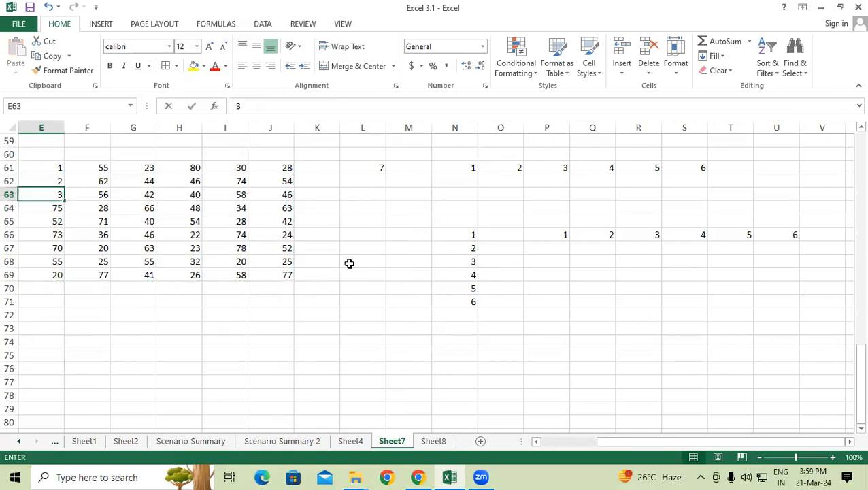
{"action": "key", "text": "Return"}
{"action": "key", "text": "Return"}
{"action": "type", "text": "4"}
{"action": "key", "text": "Return"}
{"action": "type", "text": "5"}
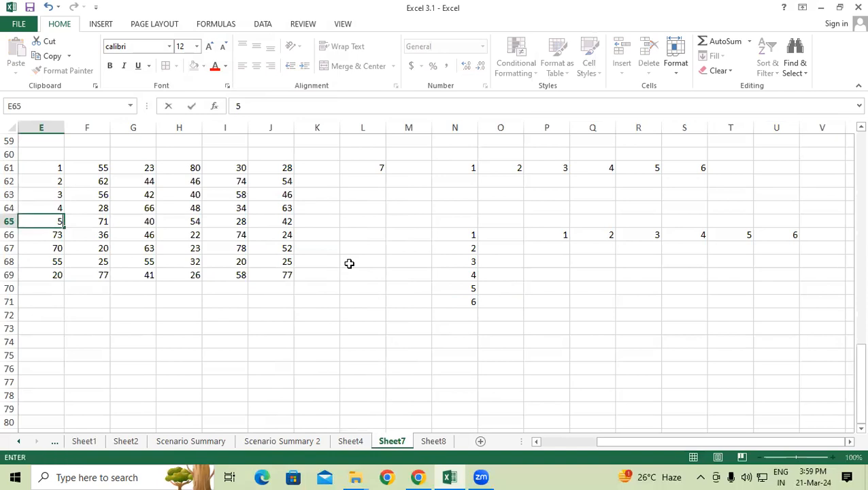
{"action": "key", "text": "Return"}
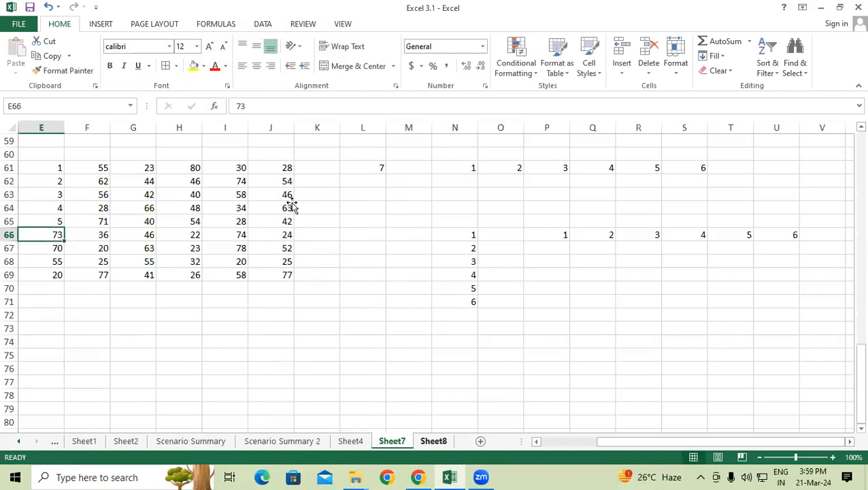
- Check the linked cells F4:F8 on Sheet8 against the edited source values, and return to Sheet7
{"action": "key", "text": "ctrl+Page_Down"}
{"action": "left_click_drag", "start_coordinate": [276, 186], "coordinate": [274, 232]}
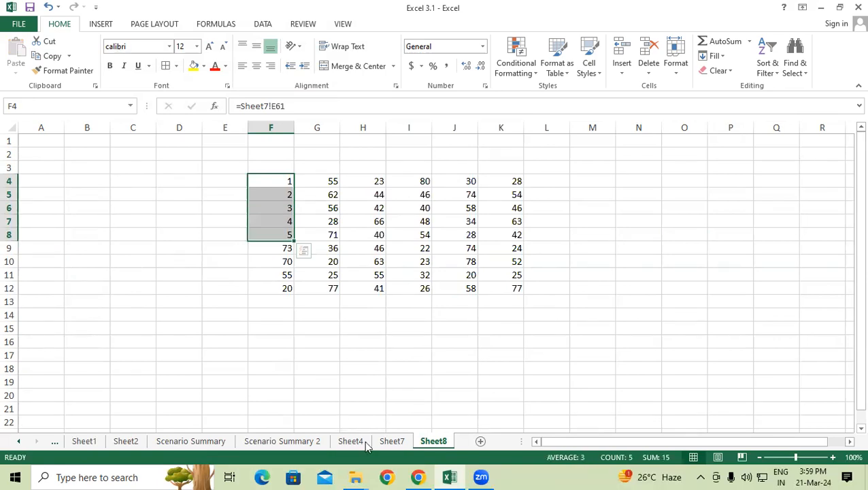
{"action": "key", "text": "ctrl+Page_Up"}
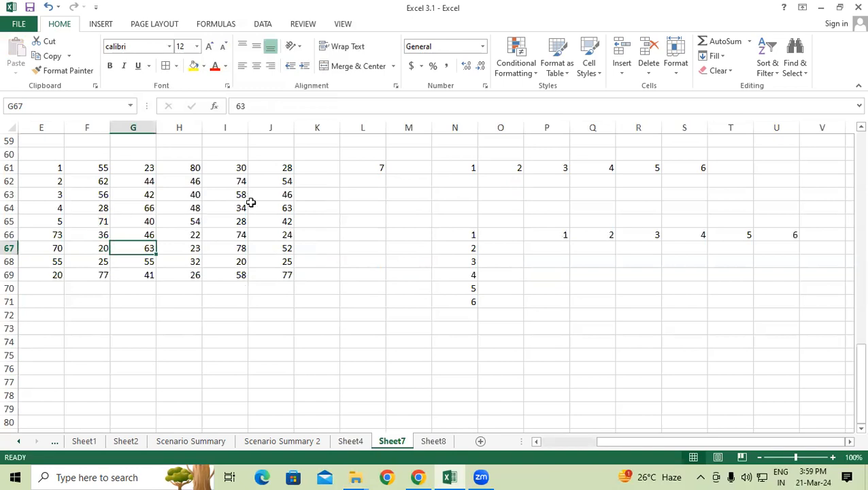
- Clear the contents of G67, H64, F63, I66 and E67 to leave scattered blank cells in the number table
{"action": "key", "text": "ctrl+z"}
{"action": "key", "text": "ctrl+z"}
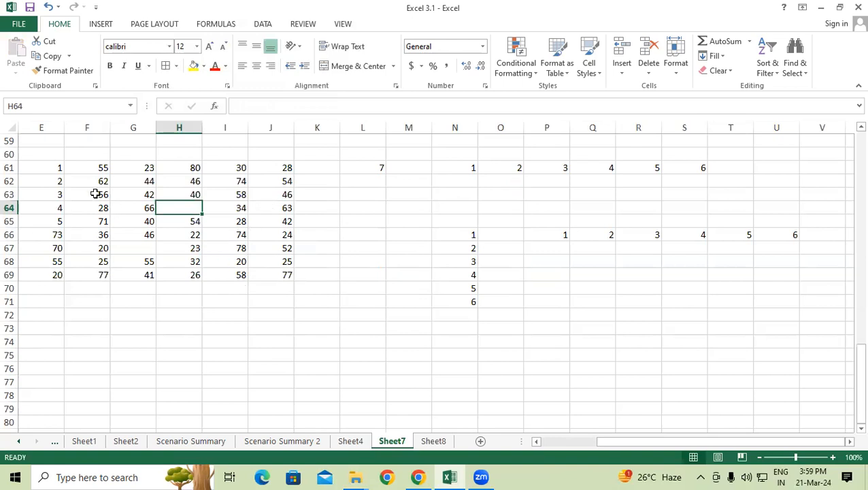
{"action": "key", "text": "ctrl+z"}
{"action": "left_click", "coordinate": [55, 249]}
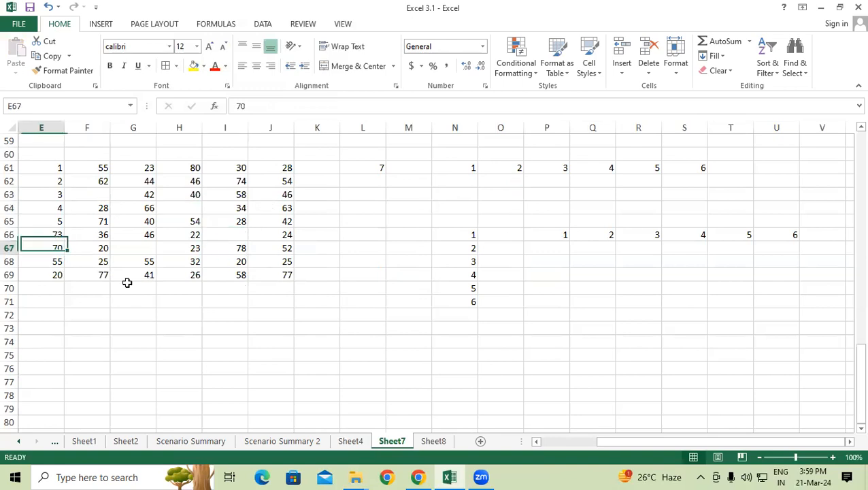
{"action": "key", "text": "Delete"}
{"action": "left_click", "coordinate": [147, 250]}
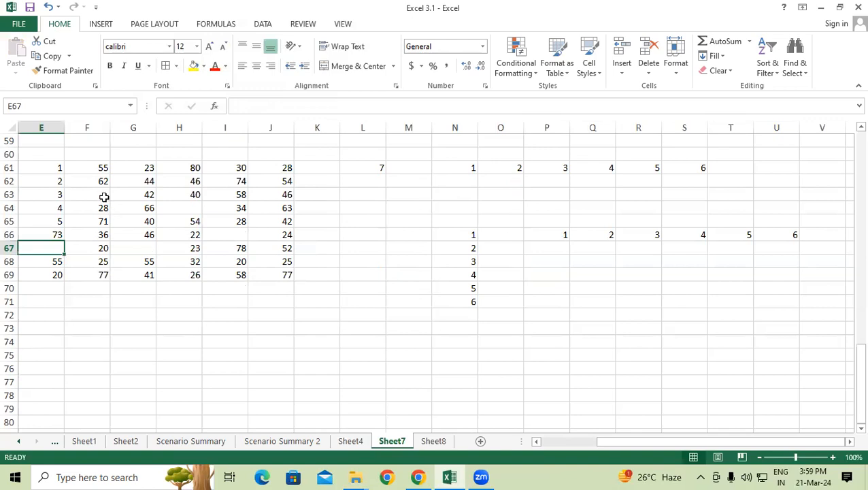
{"action": "left_click", "coordinate": [190, 208]}
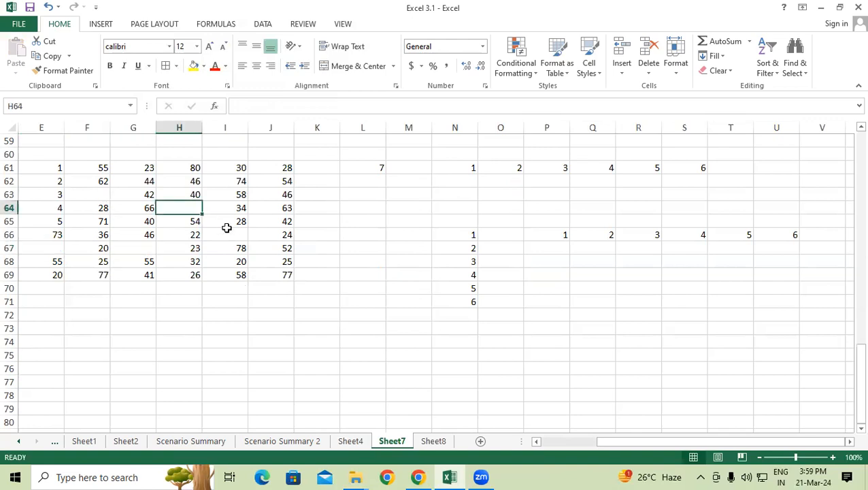
{"action": "left_click", "coordinate": [227, 231]}
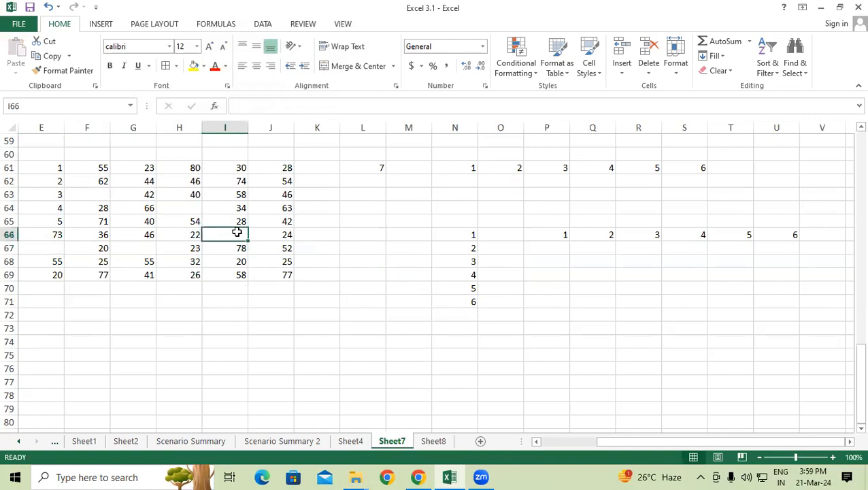
- Enter the value 15 in J74 below the table
{"action": "left_click", "coordinate": [291, 338]}
{"action": "type", "text": "0"}
{"action": "key", "text": "BackSpace"}
{"action": "type", "text": "15"}
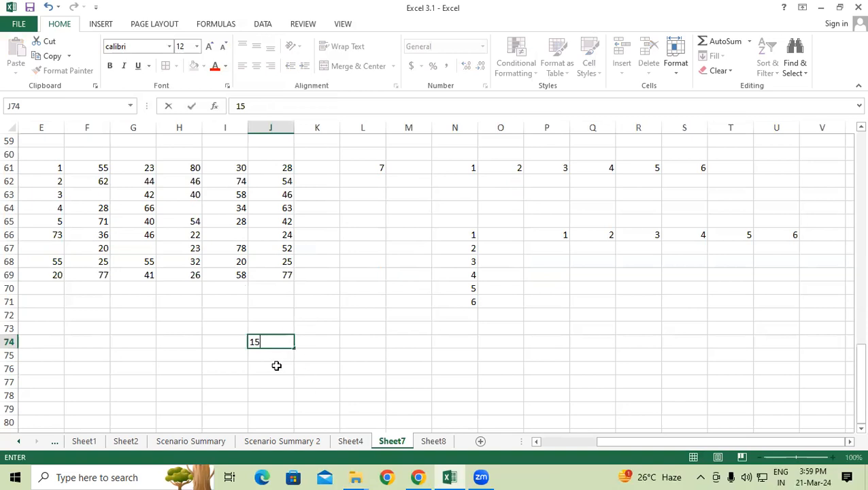
{"action": "left_click", "coordinate": [362, 329]}
- Format J74 with a red font, size 18 and bold
{"action": "left_click", "coordinate": [279, 342]}
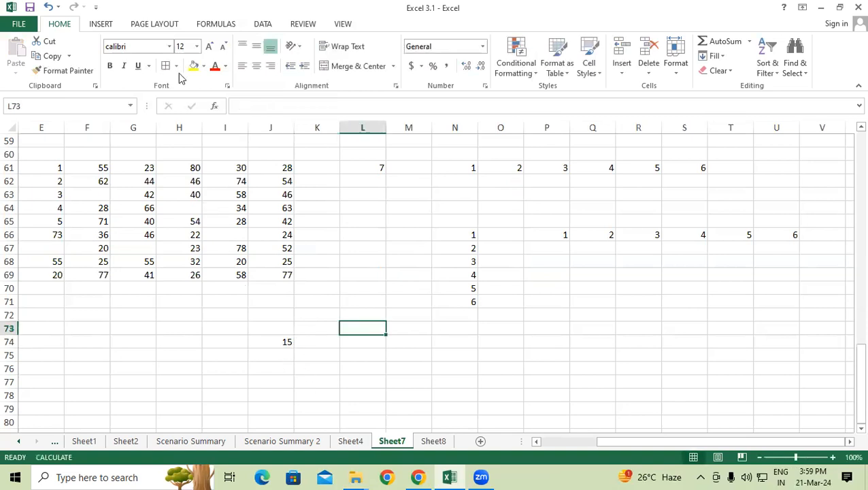
{"action": "left_click", "coordinate": [214, 66]}
{"action": "left_click", "coordinate": [210, 47]}
{"action": "left_click", "coordinate": [209, 47]}
{"action": "left_click", "coordinate": [209, 47]}
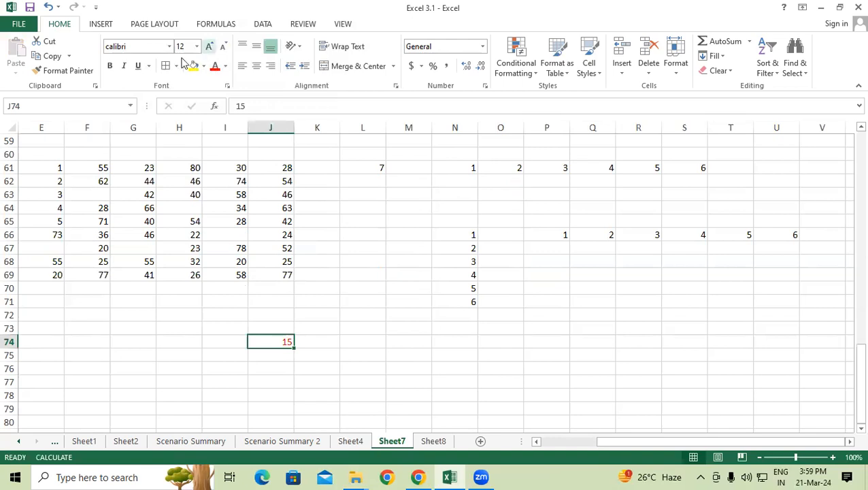
{"action": "key", "text": "ctrl+b"}
{"action": "left_click", "coordinate": [365, 346]}
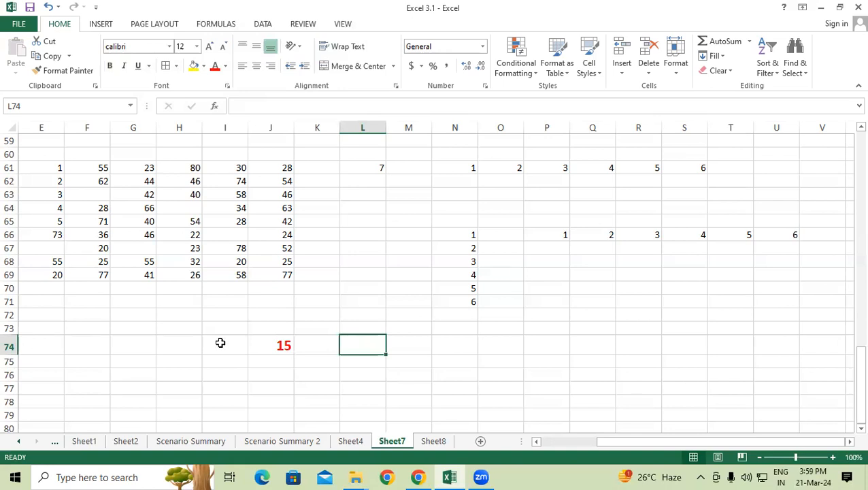
- Copy the formatted value in J74
{"action": "left_click", "coordinate": [258, 348]}
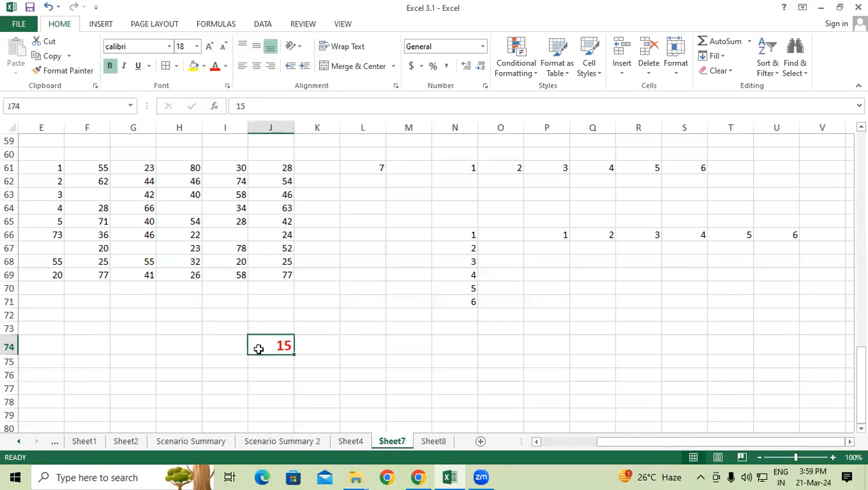
{"action": "right_click", "coordinate": [259, 349]}
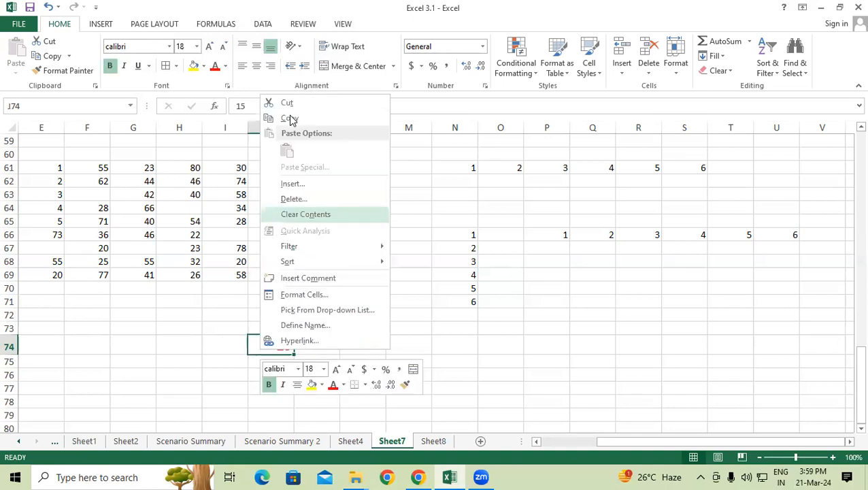
{"action": "left_click", "coordinate": [290, 120]}
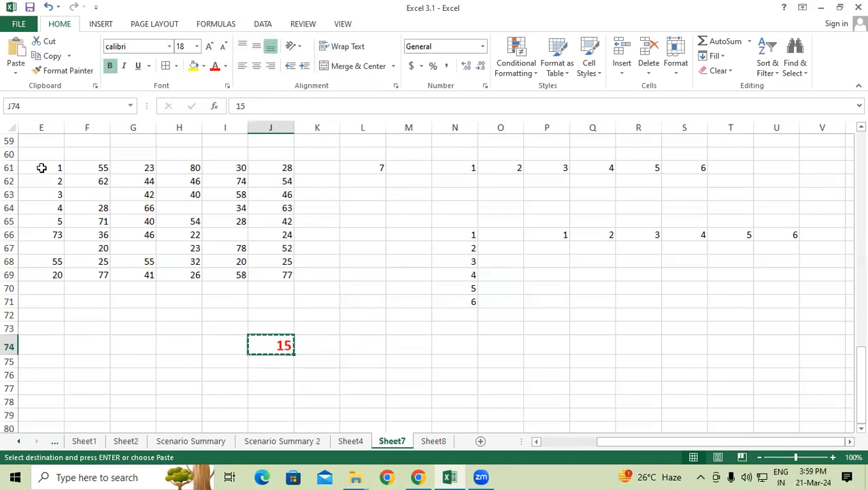
- Select only the blank cells within E61:J69 using Go To Special with the Blanks option
{"action": "left_click_drag", "start_coordinate": [227, 267], "coordinate": [278, 267]}
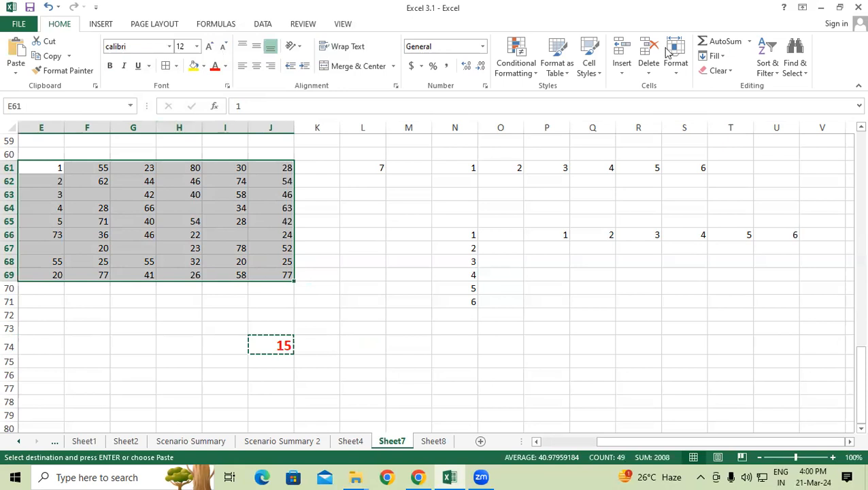
{"action": "left_click", "coordinate": [796, 65]}
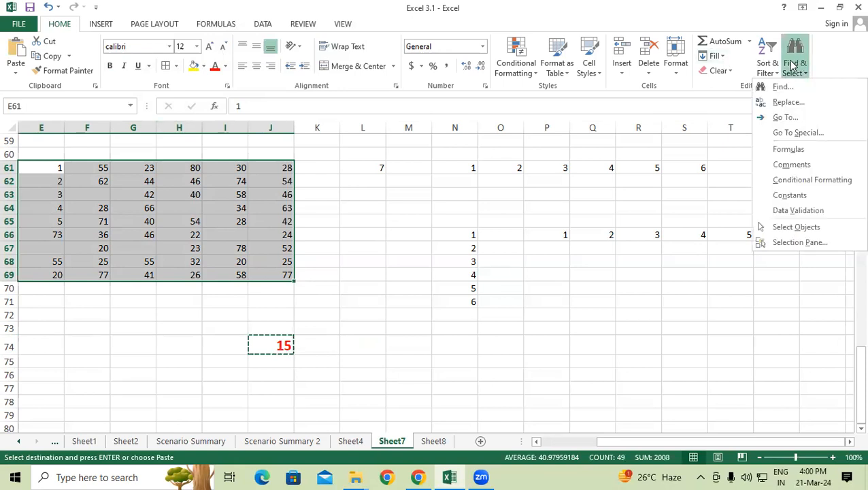
{"action": "left_click", "coordinate": [798, 133]}
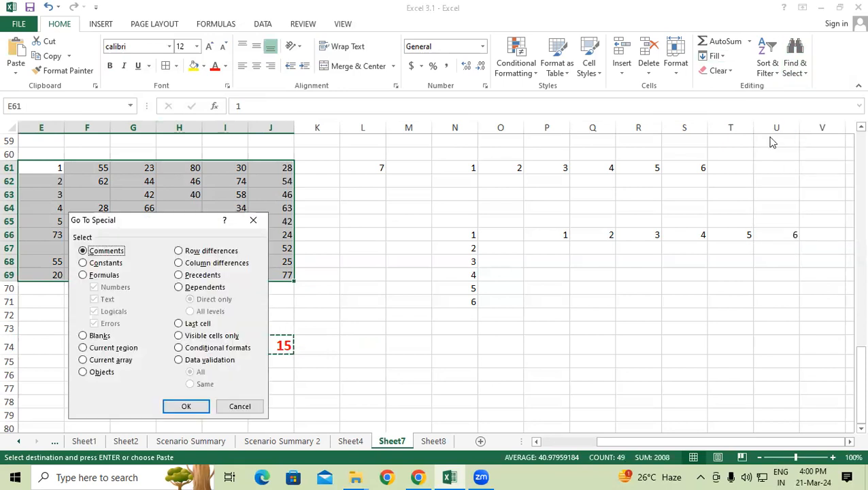
{"action": "left_click", "coordinate": [91, 337]}
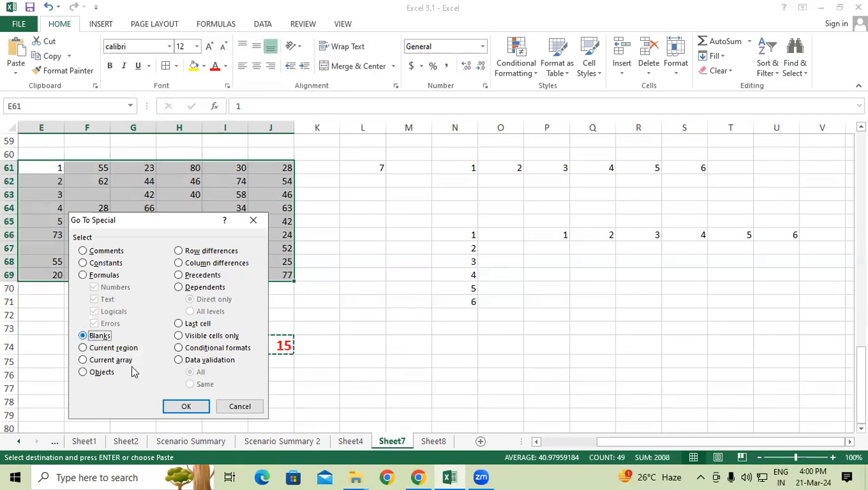
{"action": "left_click", "coordinate": [184, 406]}
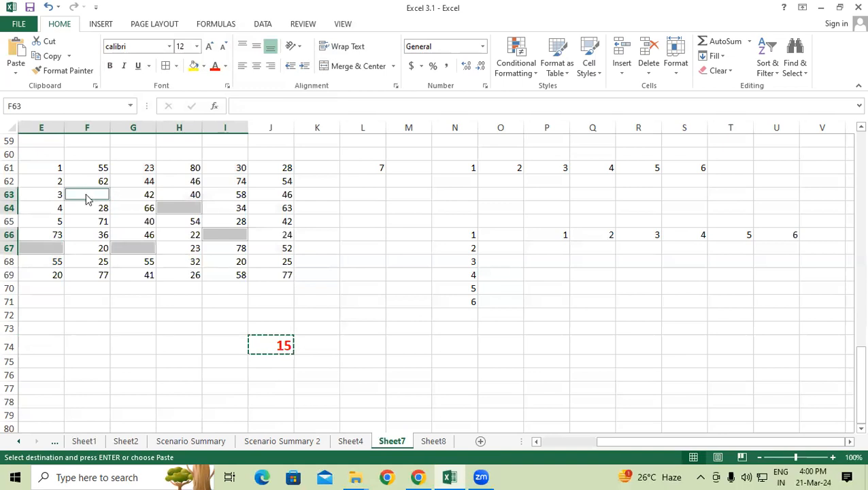
- Paste the copied 15 into all selected blank cells using Paste Special with All and Skip blanks
{"action": "right_click", "coordinate": [87, 194]}
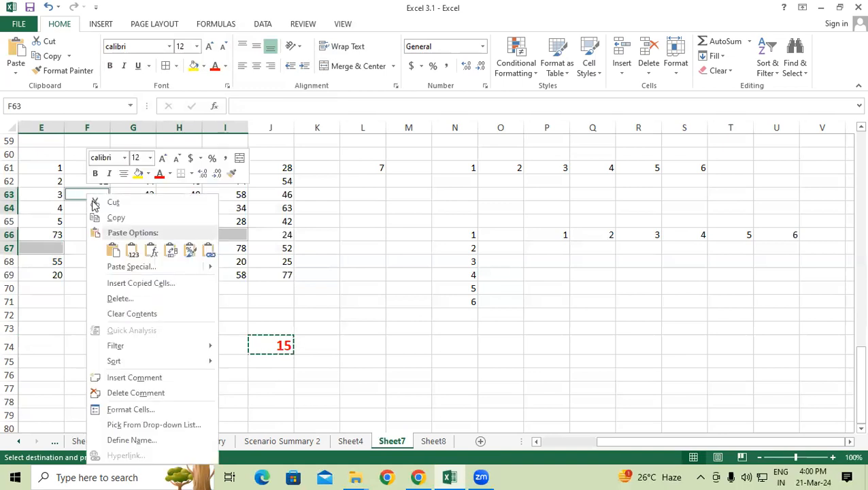
{"action": "left_click", "coordinate": [114, 272]}
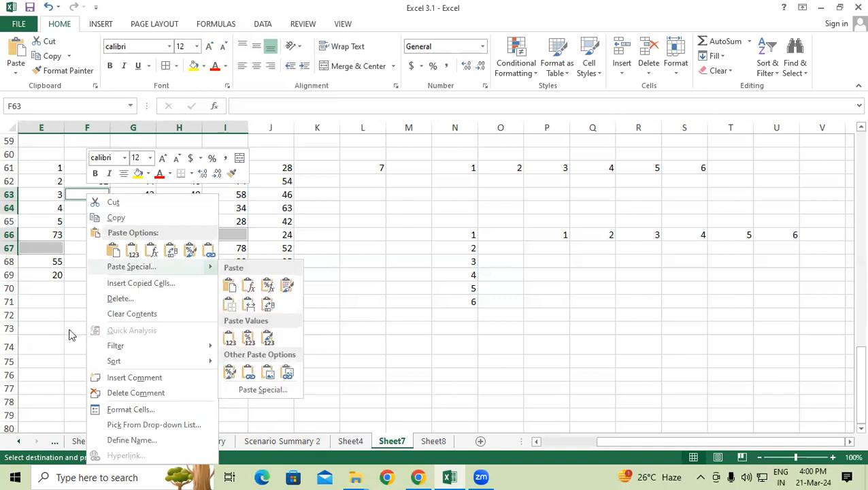
{"action": "left_click", "coordinate": [28, 330]}
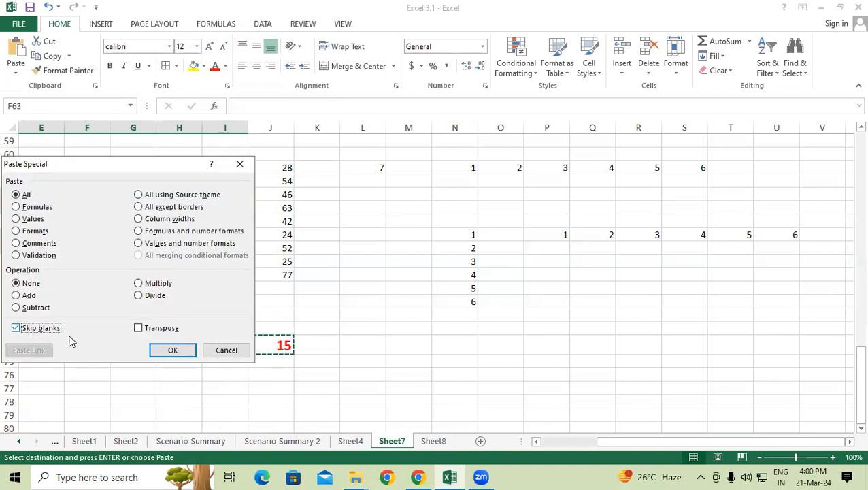
{"action": "left_click", "coordinate": [166, 350]}
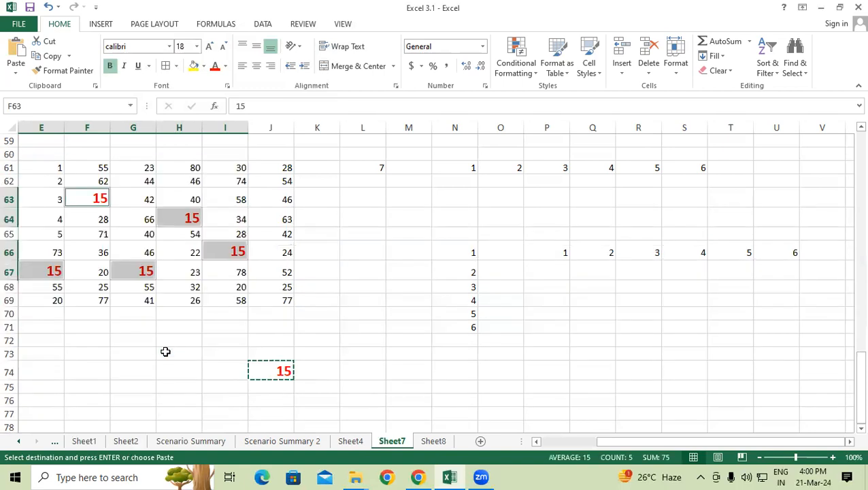
{"action": "left_click", "coordinate": [165, 351]}
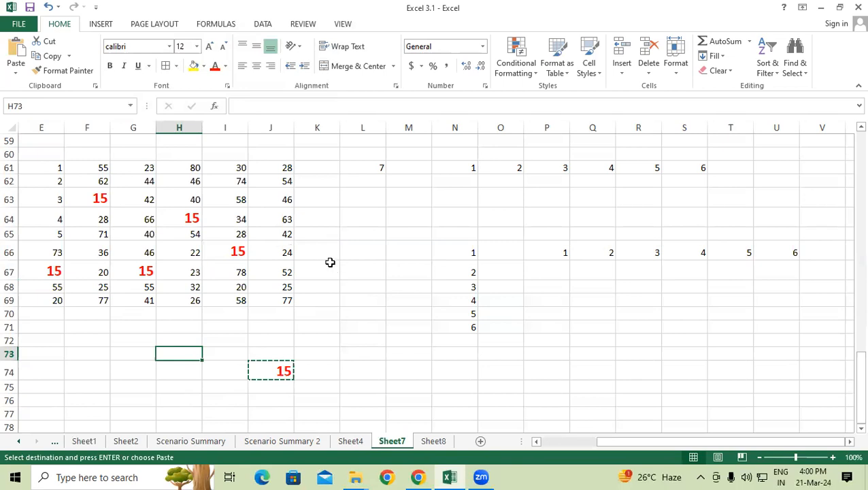
- Undo the paste into the blank cells and clear both contents and formatting from J74 with Clear All
{"action": "key", "text": "ctrl+z"}
{"action": "left_click", "coordinate": [293, 318]}
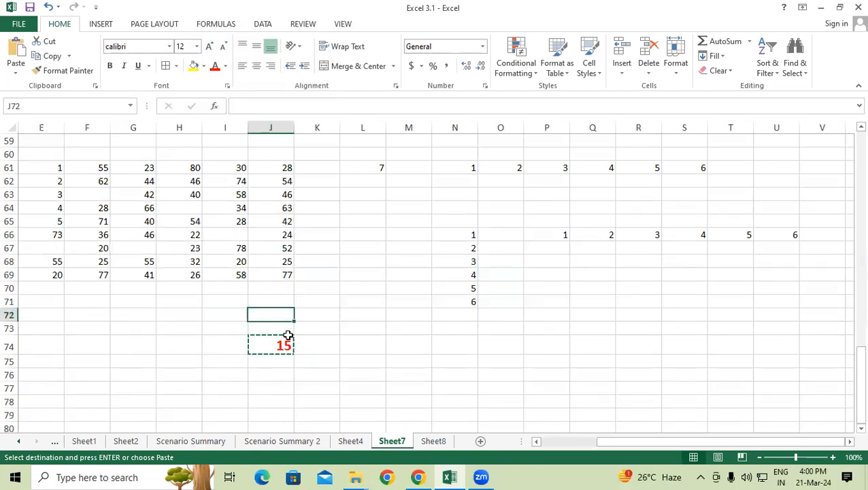
{"action": "left_click", "coordinate": [313, 339]}
{"action": "left_click", "coordinate": [276, 340]}
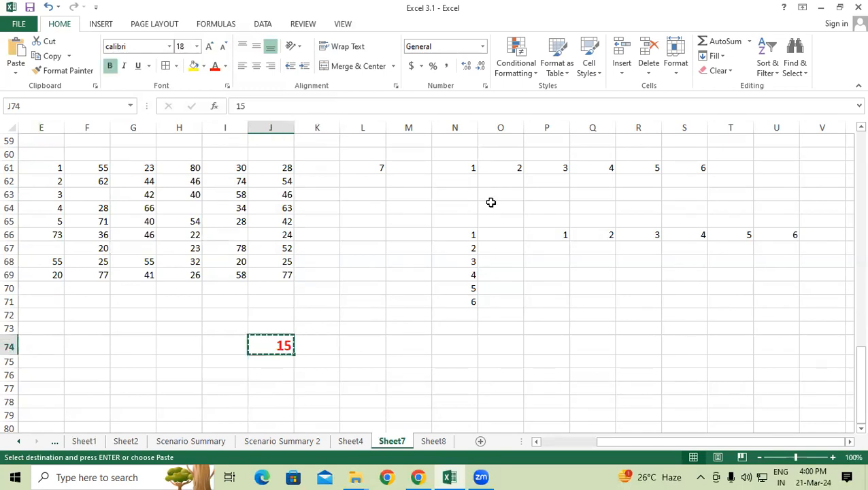
{"action": "left_click", "coordinate": [718, 72]}
{"action": "left_click", "coordinate": [710, 90]}
- Enter the value 10 in J73 below the table and reselect that cell
{"action": "left_click", "coordinate": [347, 317]}
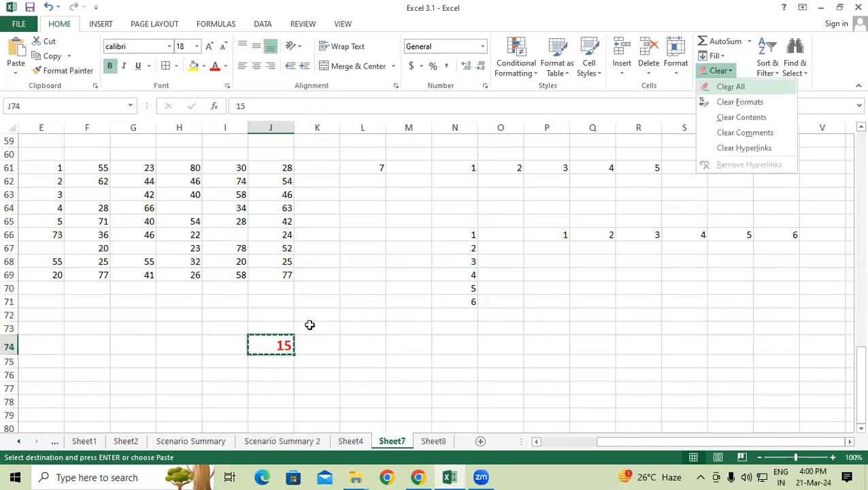
{"action": "key", "text": "Left"}
{"action": "key", "text": "Left"}
{"action": "key", "text": "Down"}
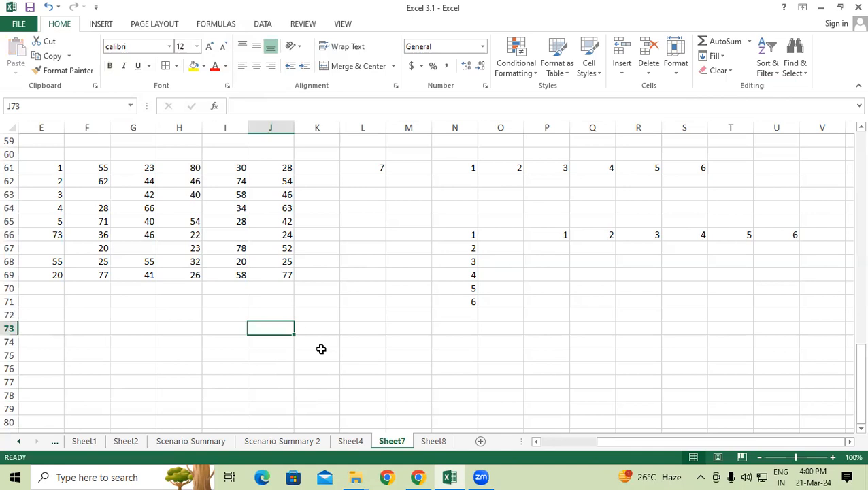
{"action": "type", "text": "10"}
{"action": "key", "text": "Return"}
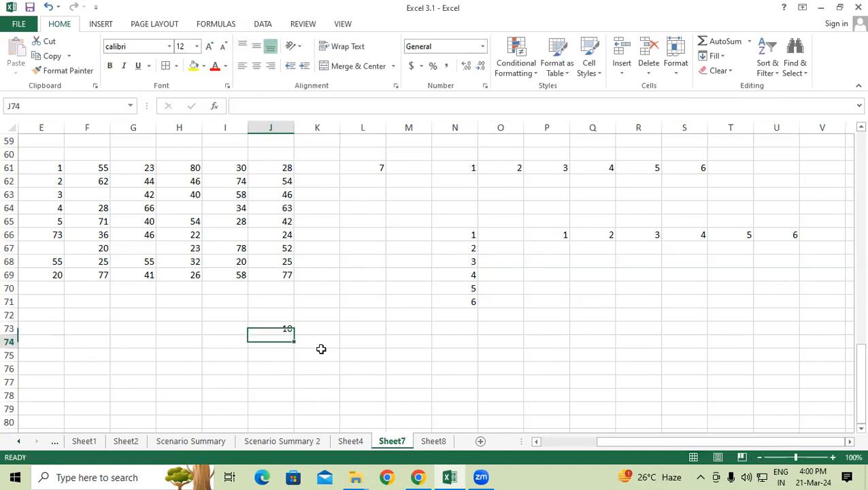
{"action": "key", "text": "Up"}
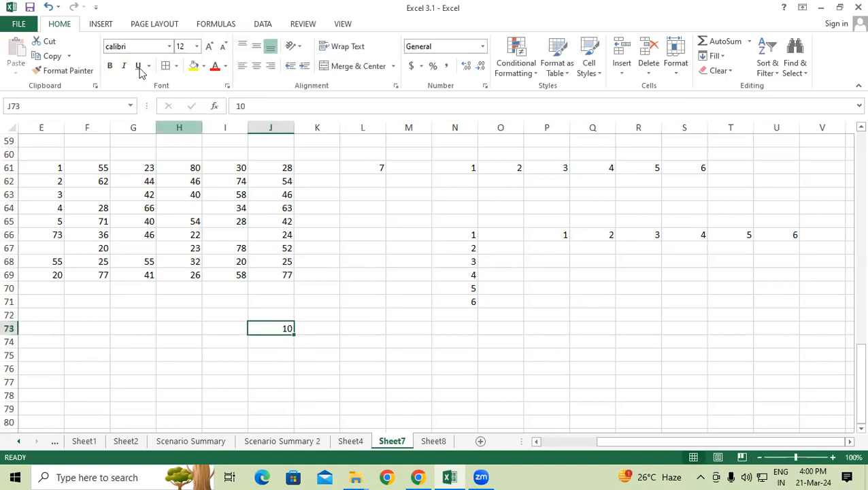
- Format the 10 in J73 as bold red text at size 16 and copy the cell
{"action": "left_click", "coordinate": [111, 67]}
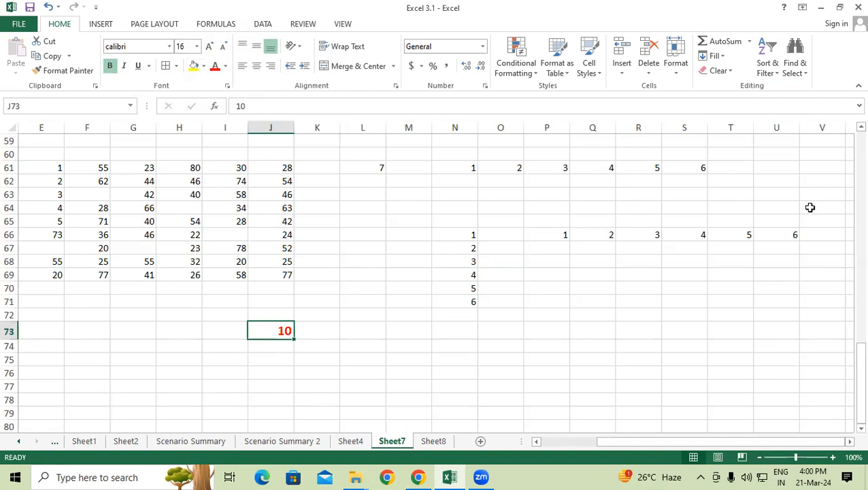
{"action": "right_click", "coordinate": [280, 332]}
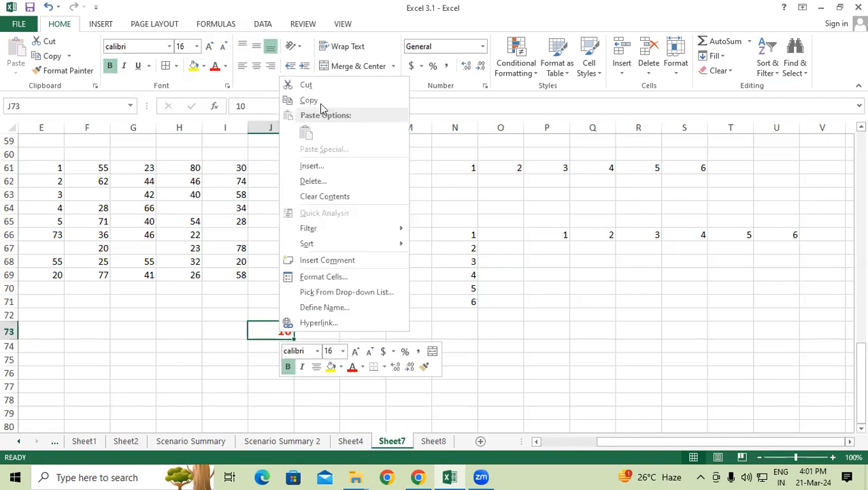
{"action": "left_click", "coordinate": [320, 102]}
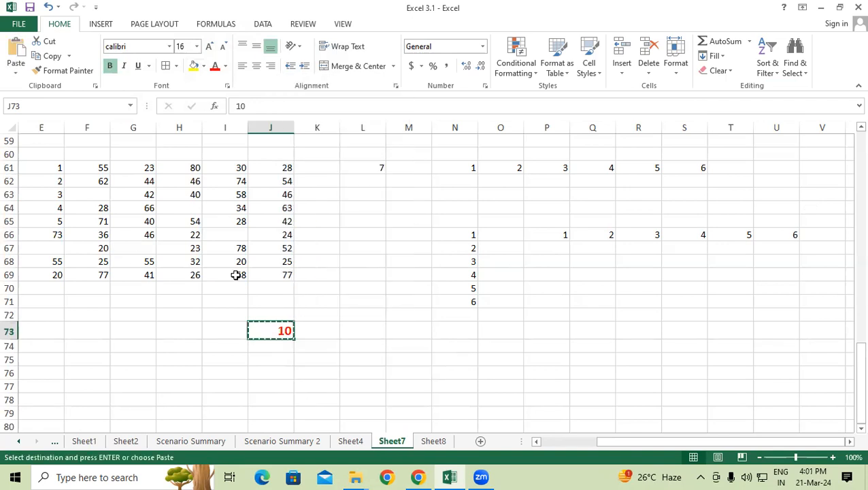
- Select only the blank cells in the E61:J69 table using Go To Special with Blanks
{"action": "left_click_drag", "start_coordinate": [42, 168], "coordinate": [235, 274]}
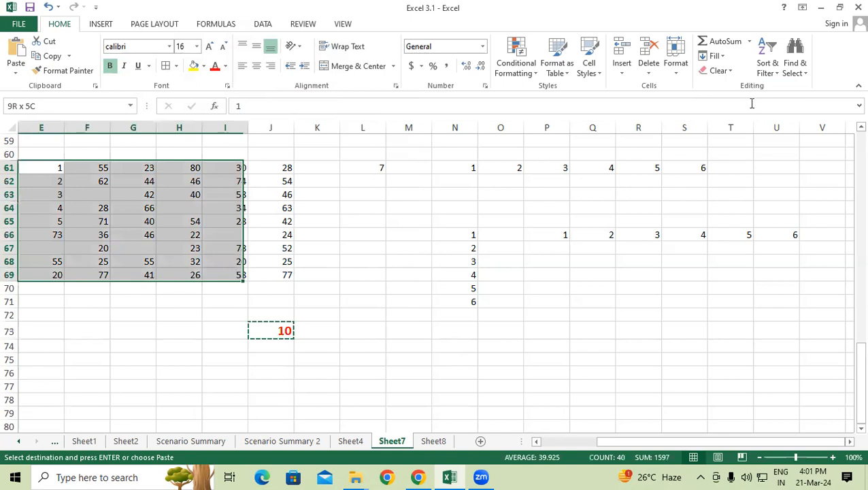
{"action": "left_click", "coordinate": [794, 73]}
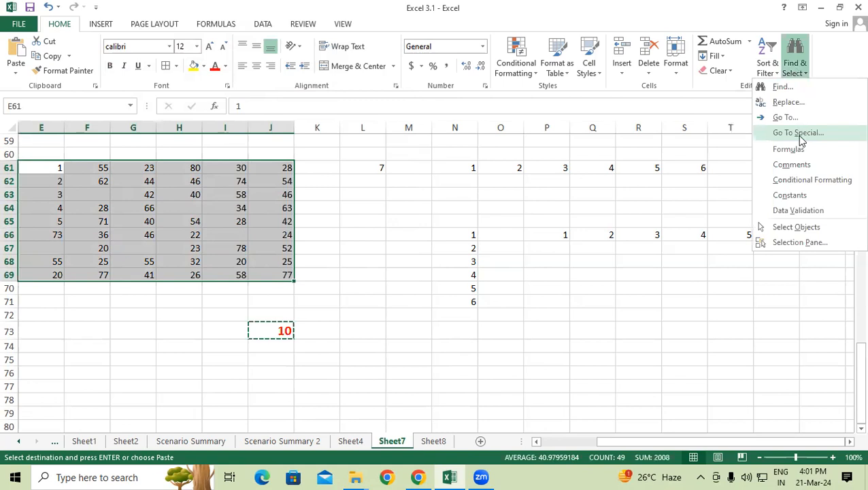
{"action": "left_click", "coordinate": [797, 133]}
{"action": "left_click", "coordinate": [81, 336]}
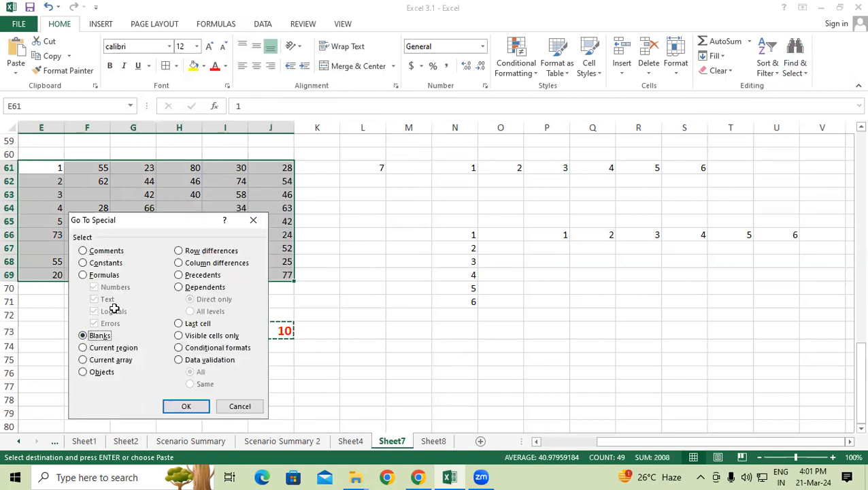
{"action": "key", "text": "Return"}
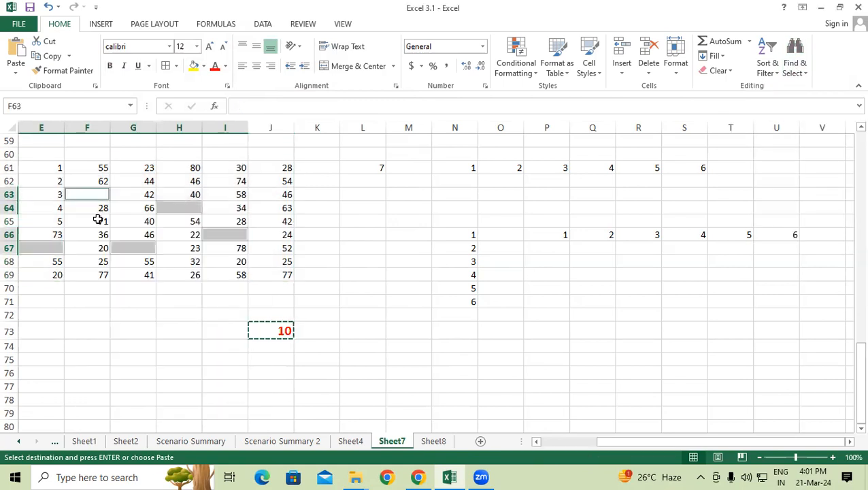
- Fill the selected blank cells with the copied formatted 10 using Paste Special with All and Skip blanks, and end copy mode
{"action": "right_click", "coordinate": [143, 264]}
{"action": "left_click", "coordinate": [141, 266]}
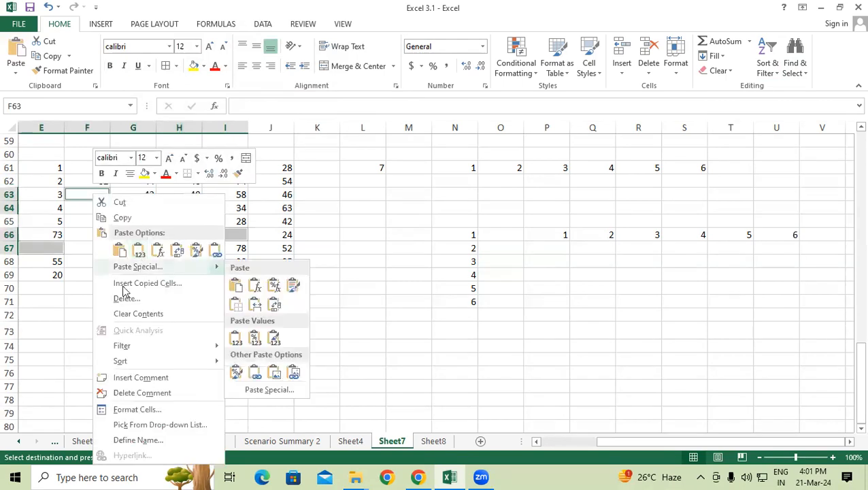
{"action": "left_click", "coordinate": [35, 325]}
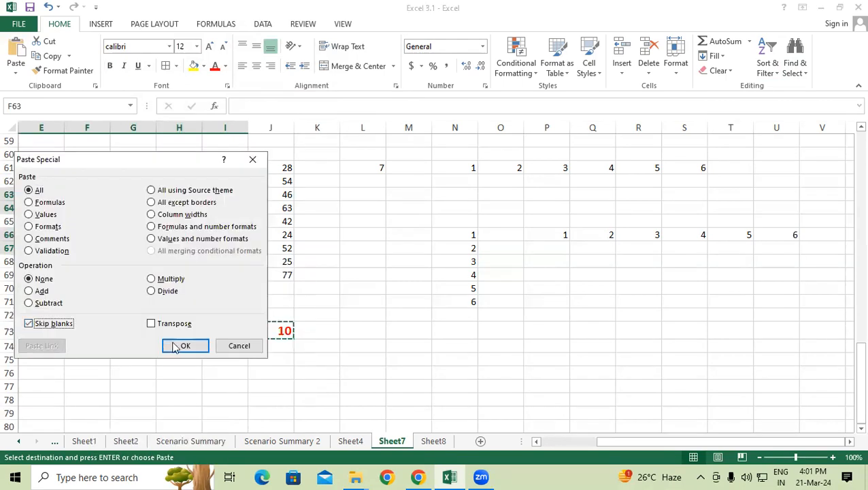
{"action": "left_click", "coordinate": [177, 344]}
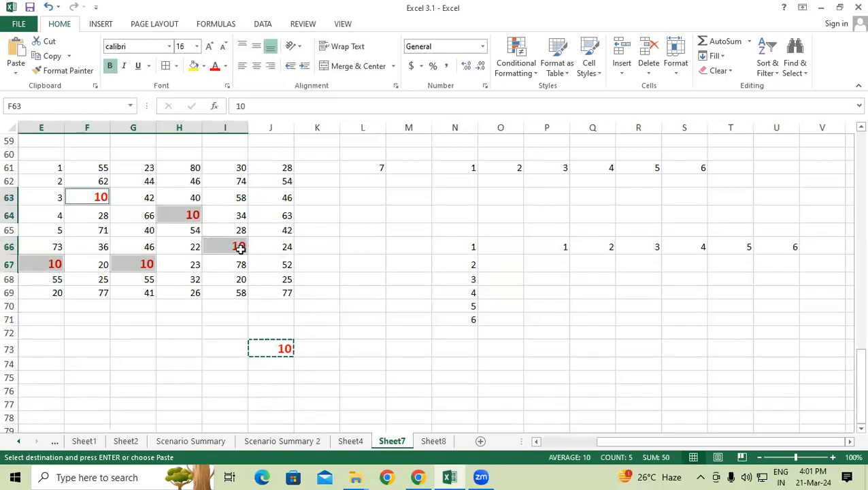
{"action": "left_click", "coordinate": [224, 327]}
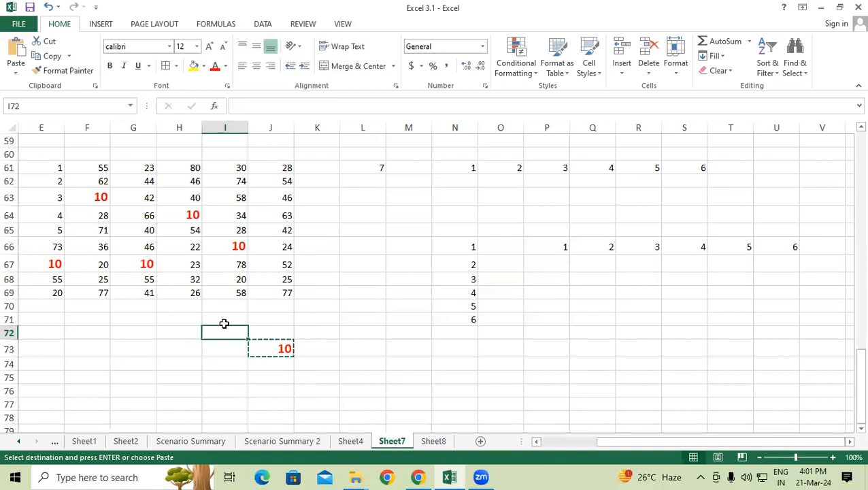
{"action": "key", "text": "Escape"}
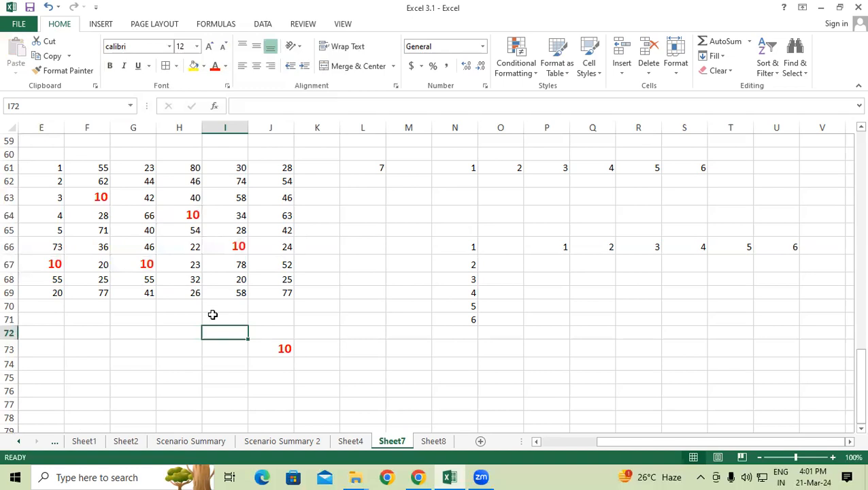
- Delete the source value from J73 below the table and select the filled cell F63
{"action": "left_click", "coordinate": [212, 314]}
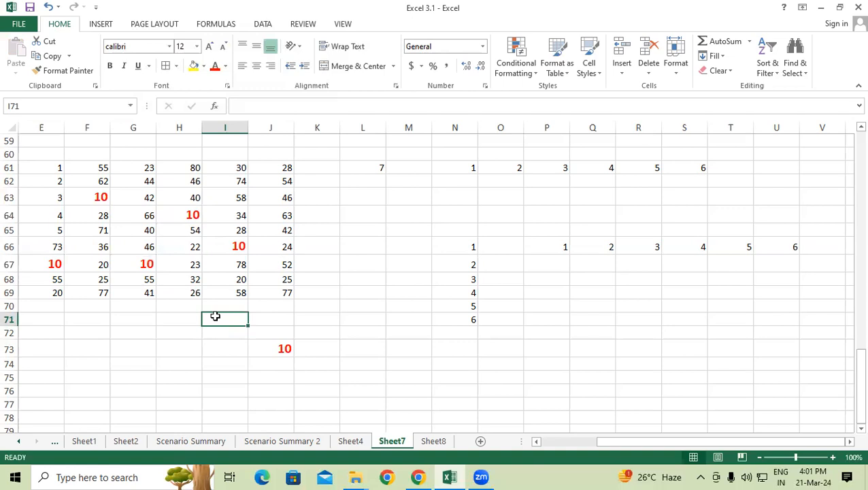
{"action": "left_click", "coordinate": [281, 348]}
{"action": "key", "text": "Delete"}
{"action": "left_click", "coordinate": [233, 249]}
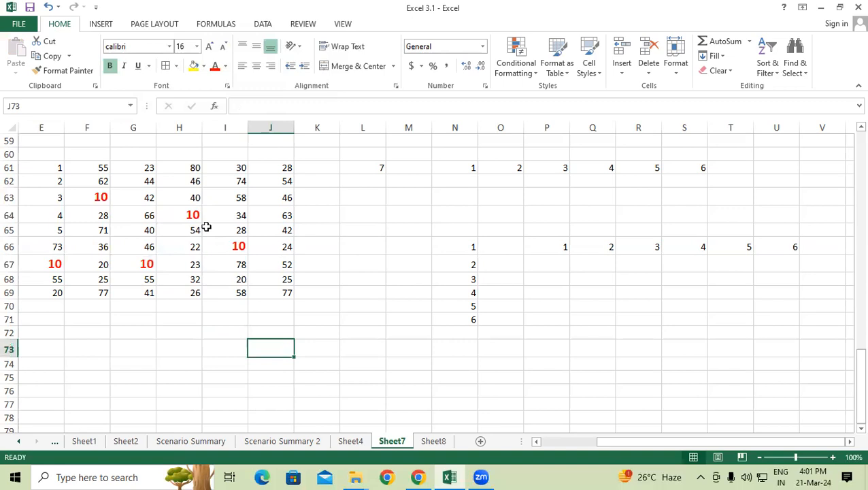
{"action": "left_click", "coordinate": [99, 197]}
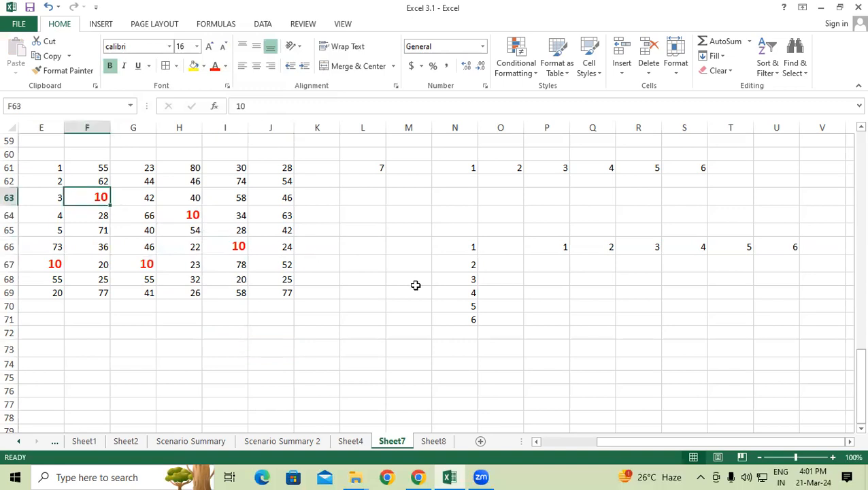
- Switch to Sheet4 and select the merged Scenario Manager title
{"action": "scroll", "coordinate": [411, 285], "scroll_direction": "up", "scroll_amount": 8}
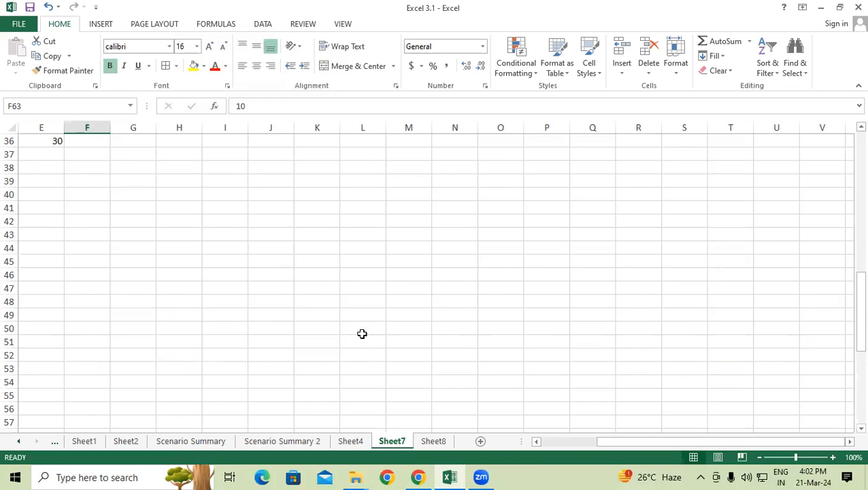
{"action": "scroll", "coordinate": [361, 333], "scroll_direction": "up", "scroll_amount": 12}
{"action": "left_click", "coordinate": [264, 175]}
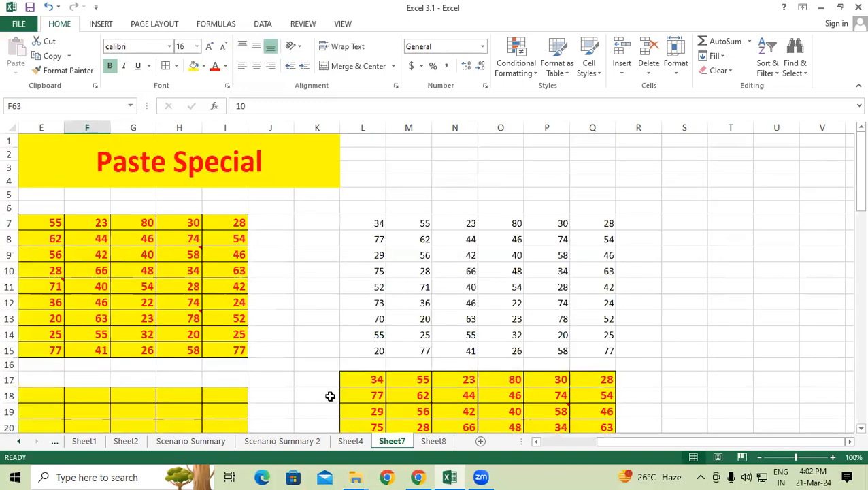
{"action": "left_click", "coordinate": [350, 440]}
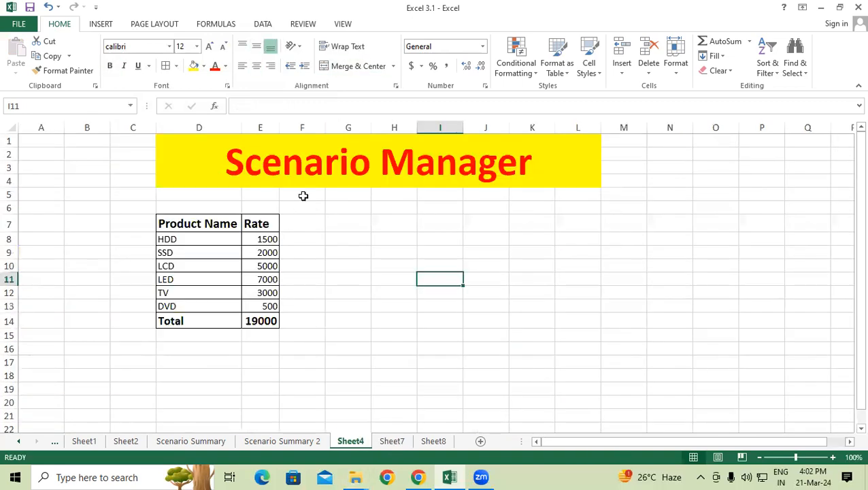
{"action": "left_click", "coordinate": [358, 181]}
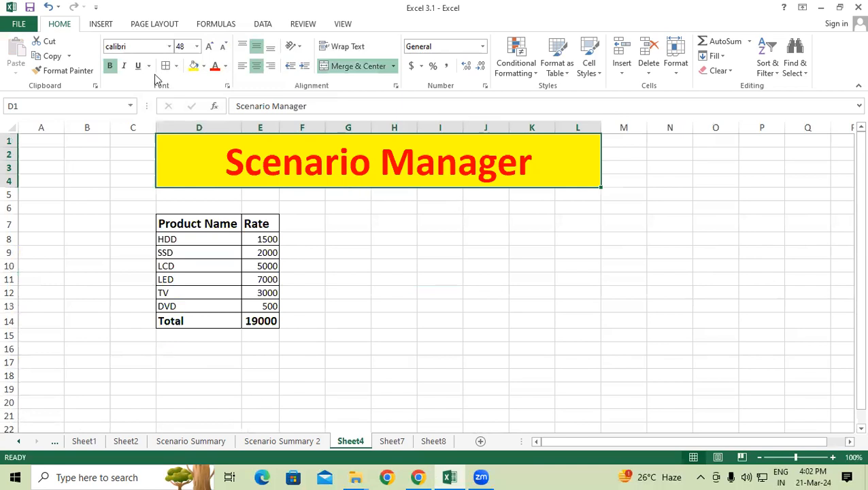
{"action": "left_click", "coordinate": [167, 27]}
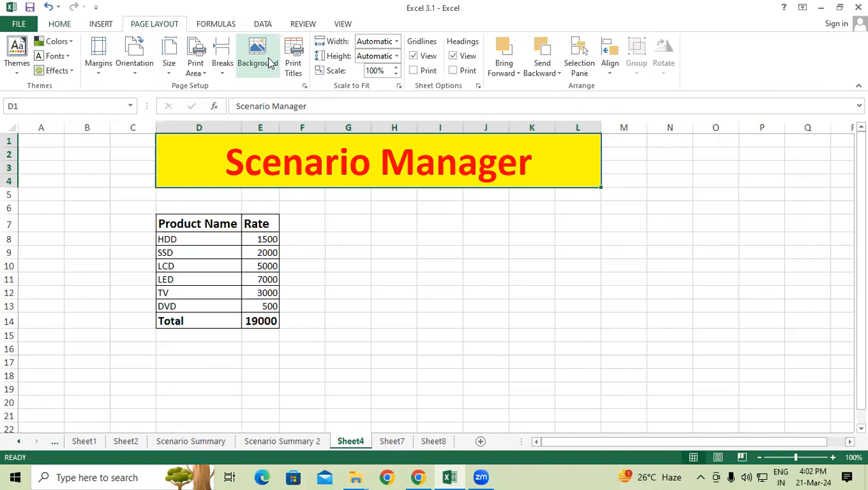